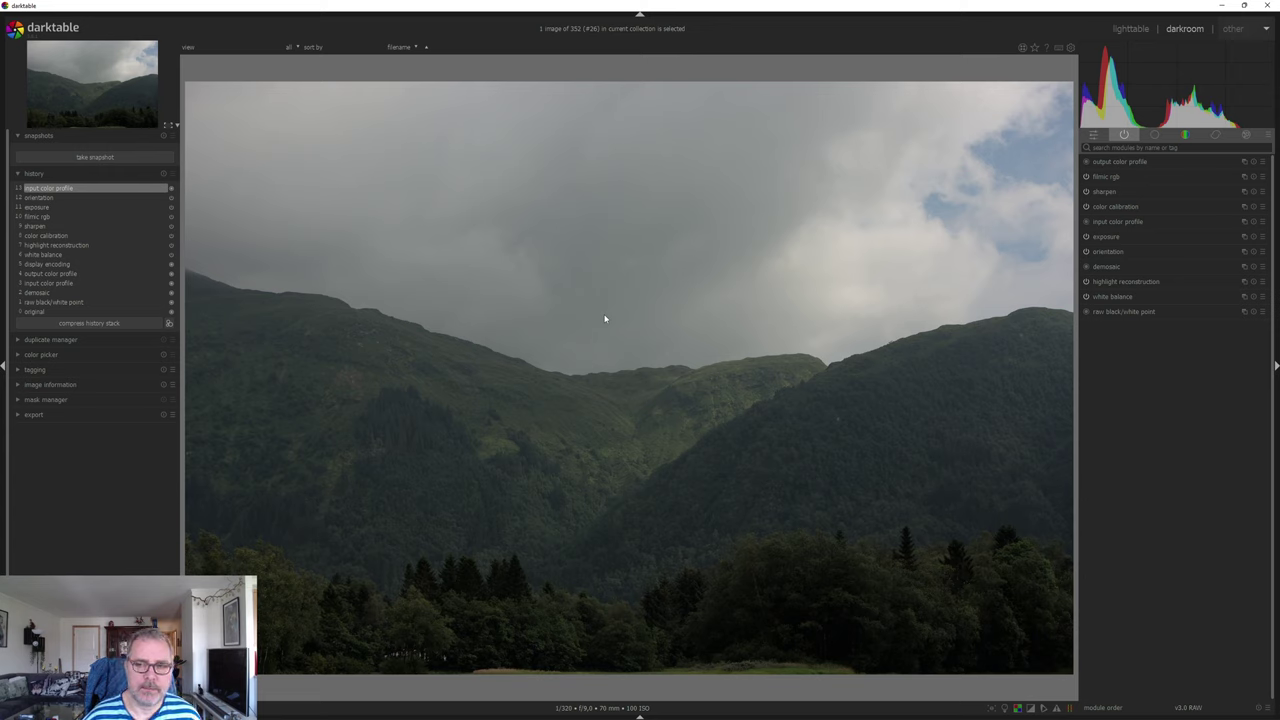
Enable profiled denoise, lens correction, chromatic aberrations and haze removal, then hide the left panel.
left_click(1217, 134)
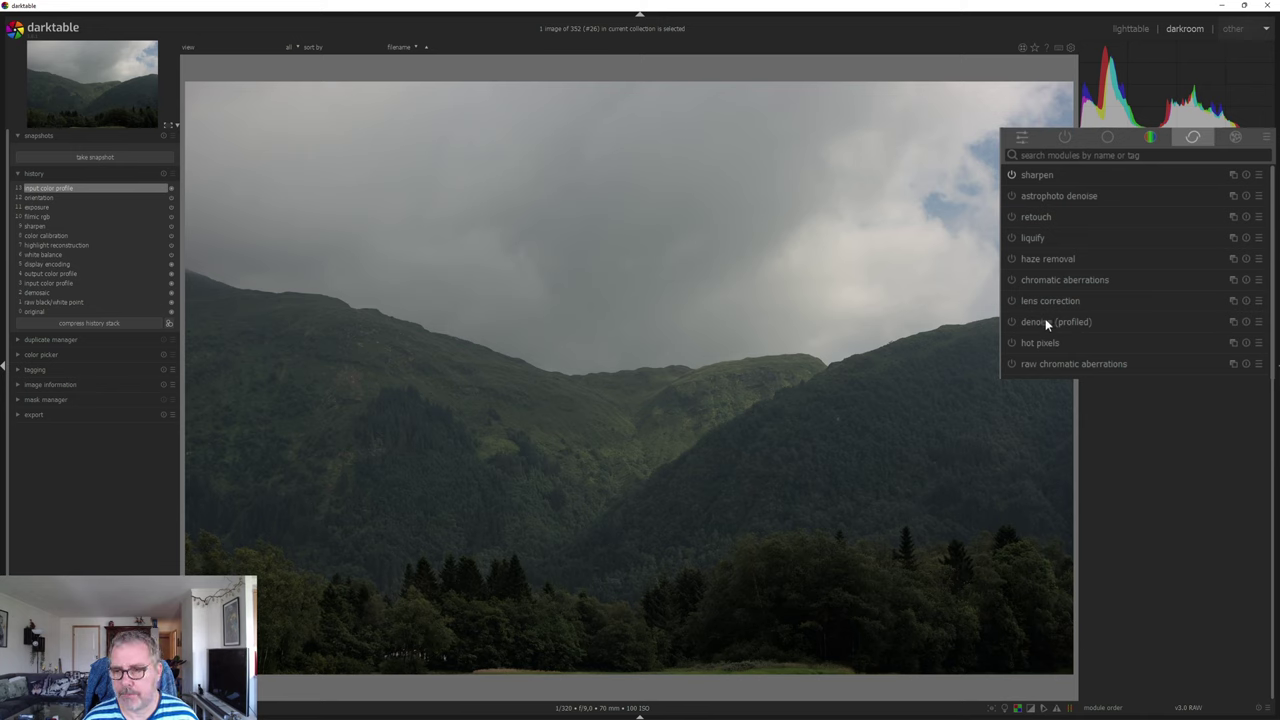
left_click(1012, 321)
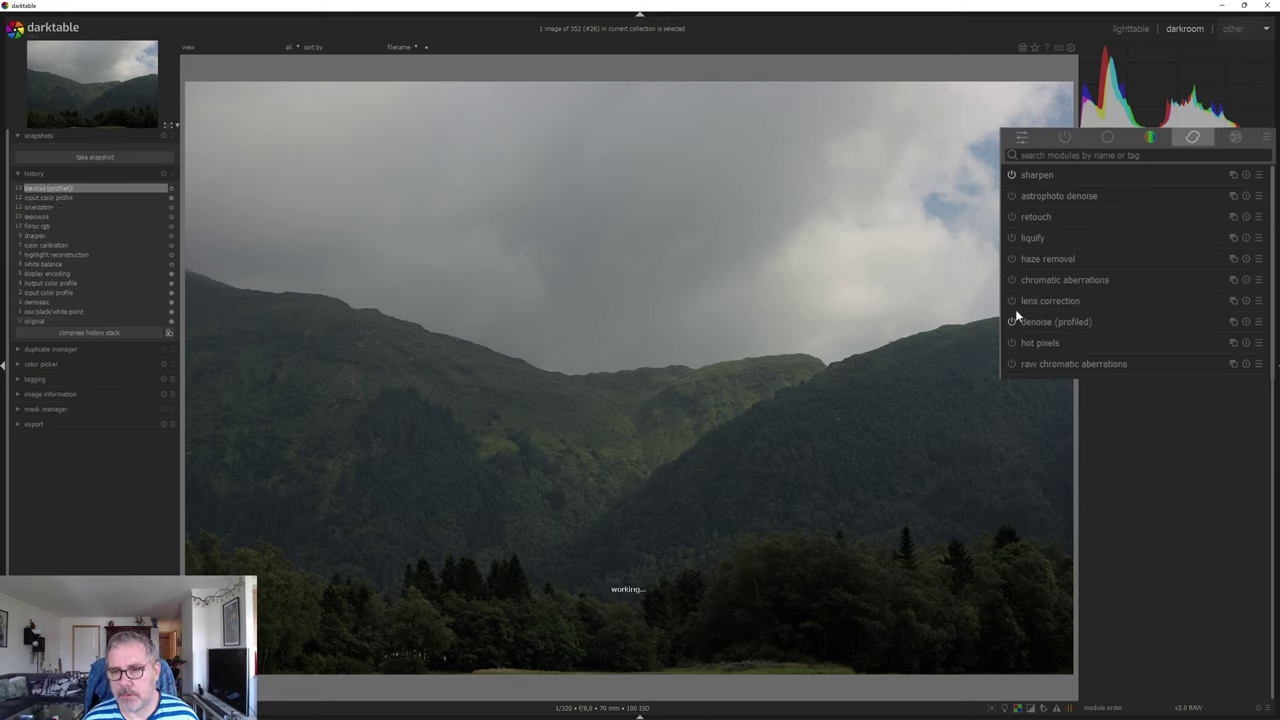
left_click(1012, 301)
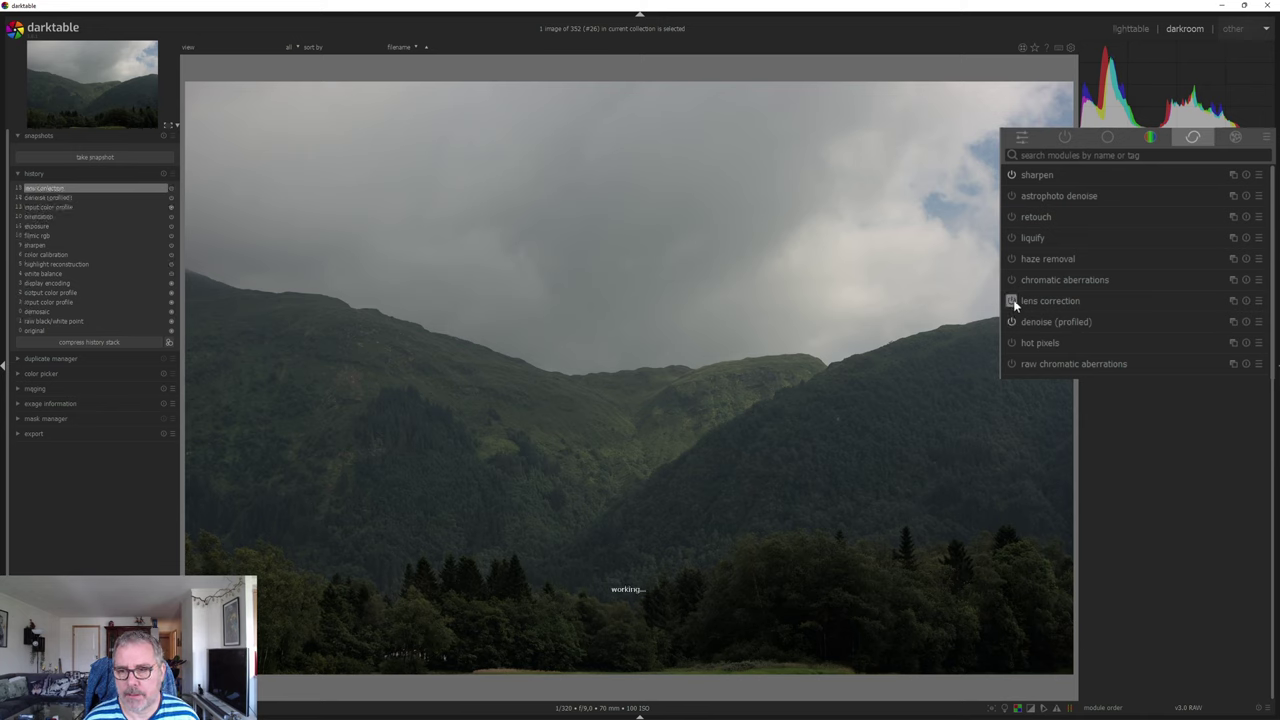
left_click(1011, 280)
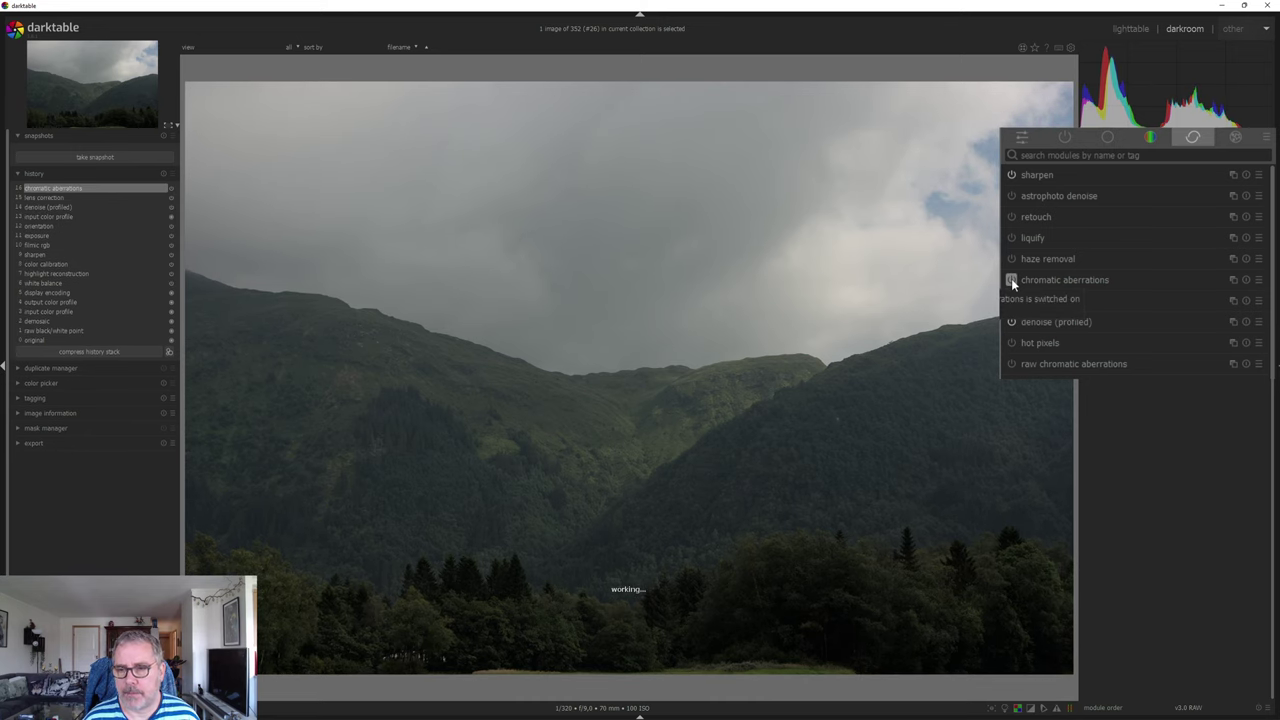
left_click(1013, 259)
left_click(1011, 259)
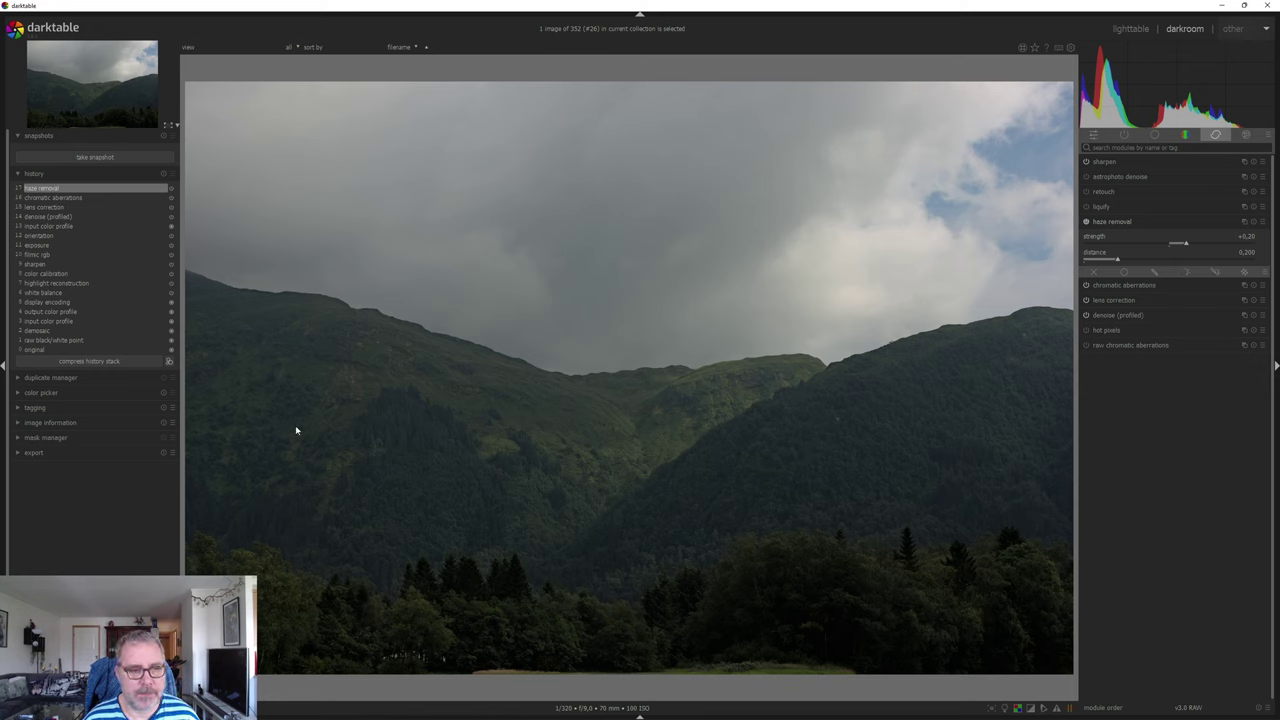
left_click(3, 369)
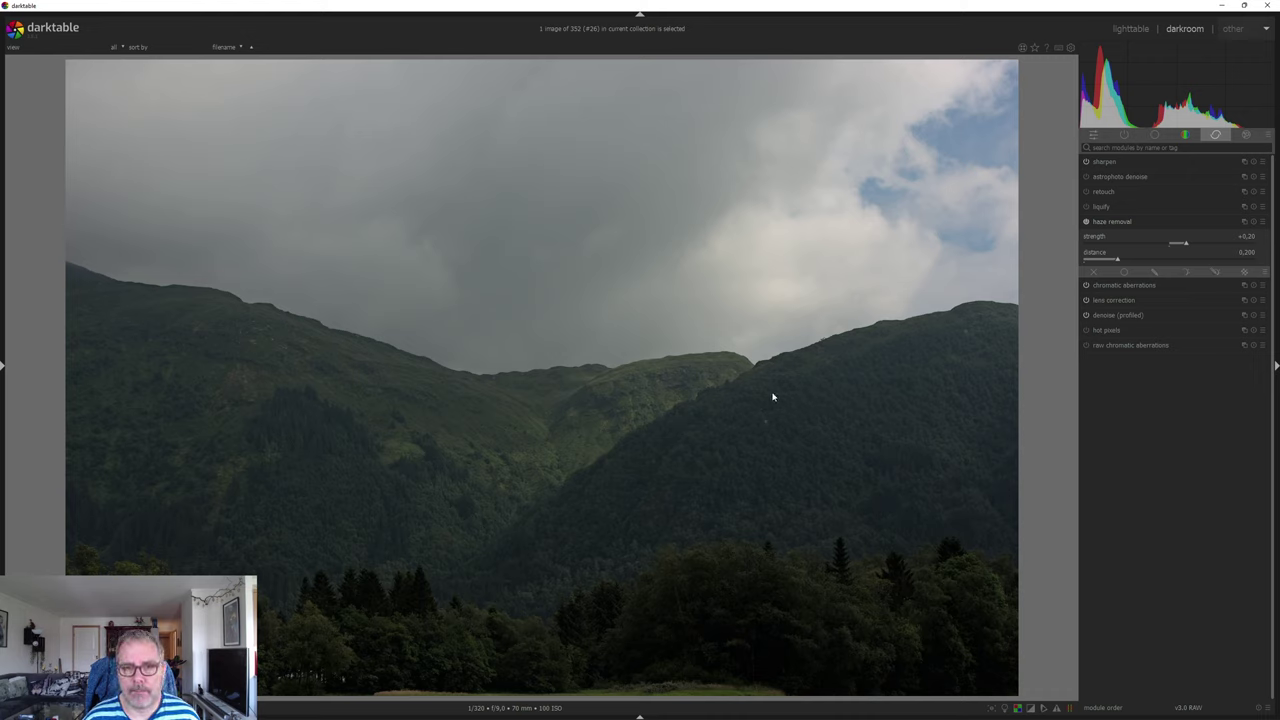
Glance at the processing preferences with Ctrl+comma, then close them.
key("ctrl+comma")
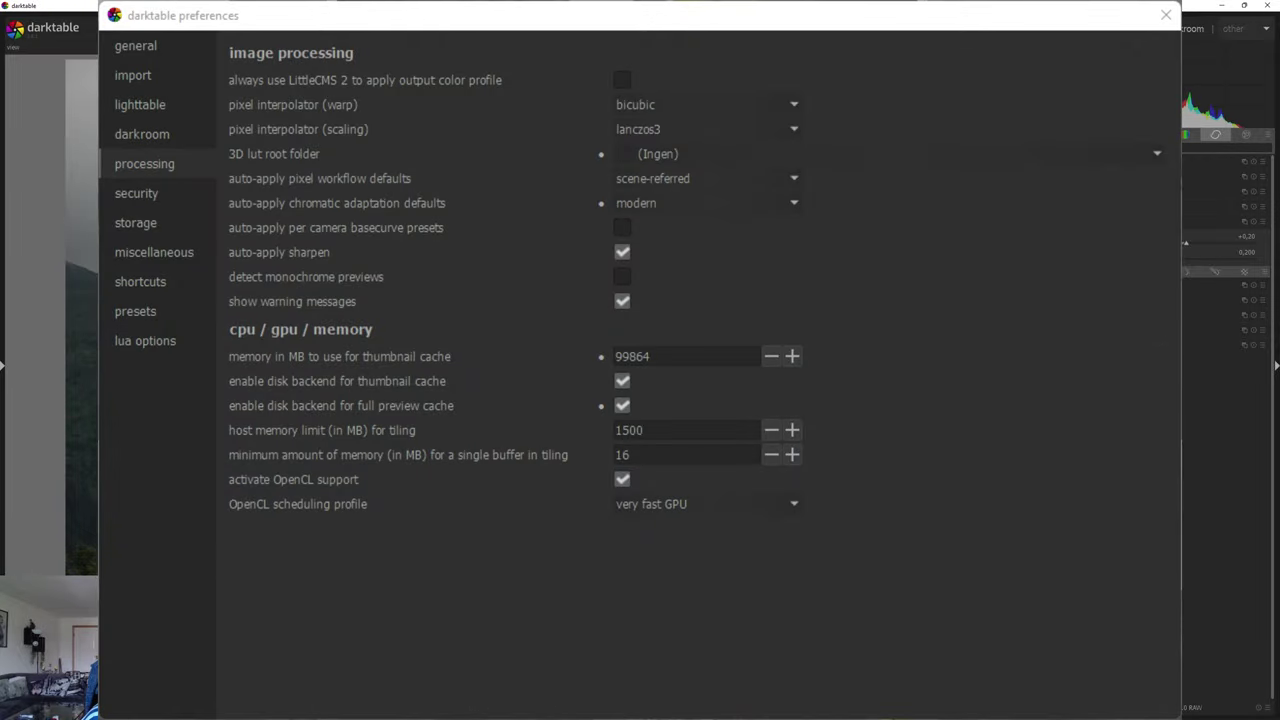
key("Escape")
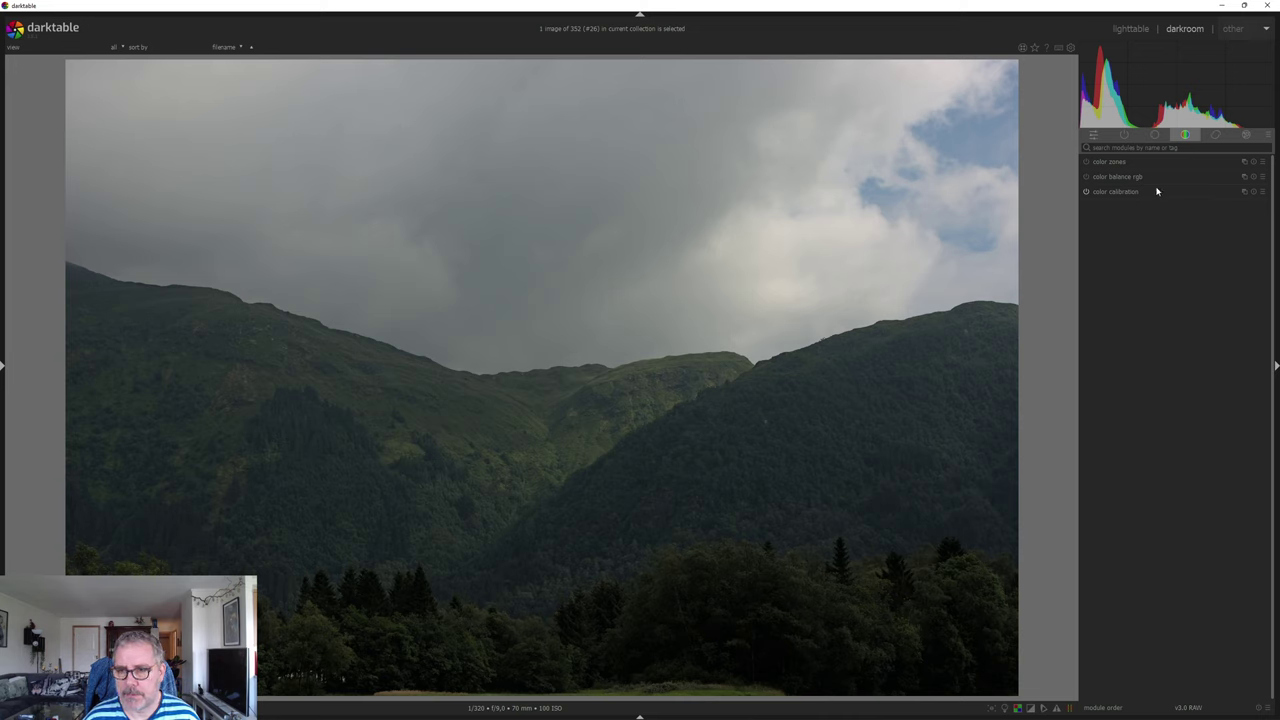
Create a second exposure instance in the base group and set it to about +0.90 EV.
left_click(1156, 137)
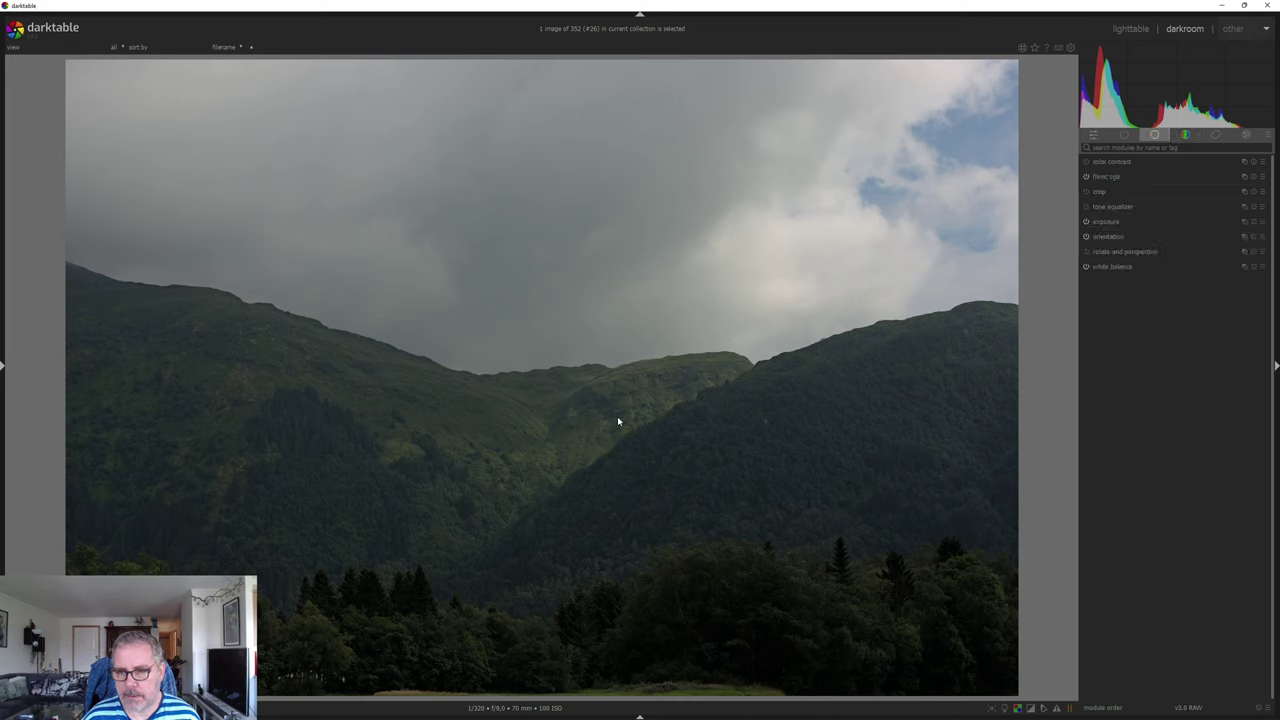
right_click(1244, 221)
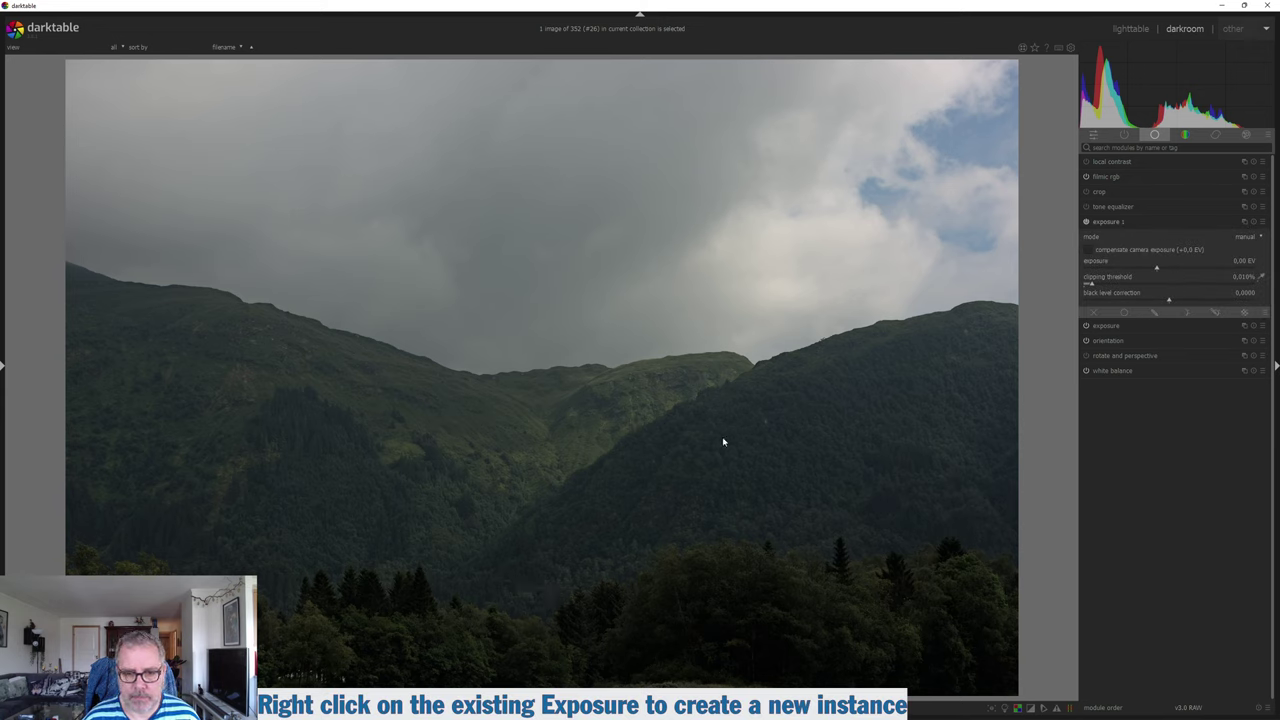
left_click(1169, 268)
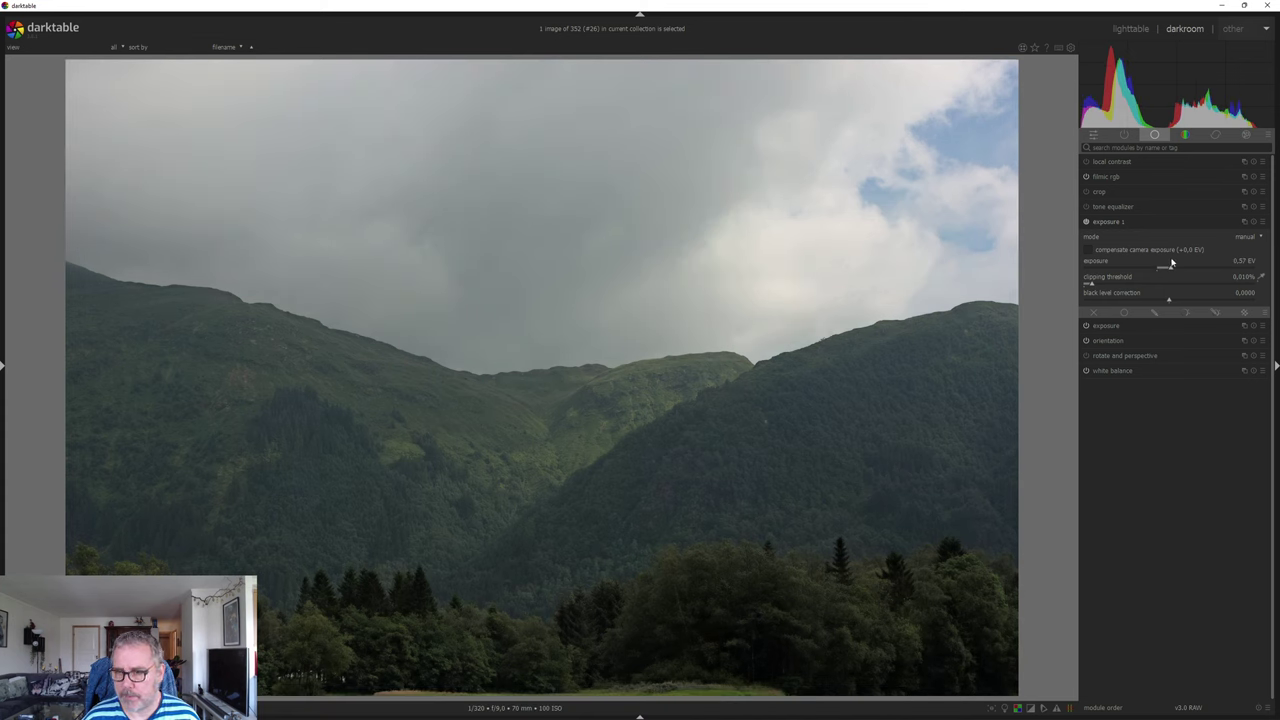
left_click(1176, 272)
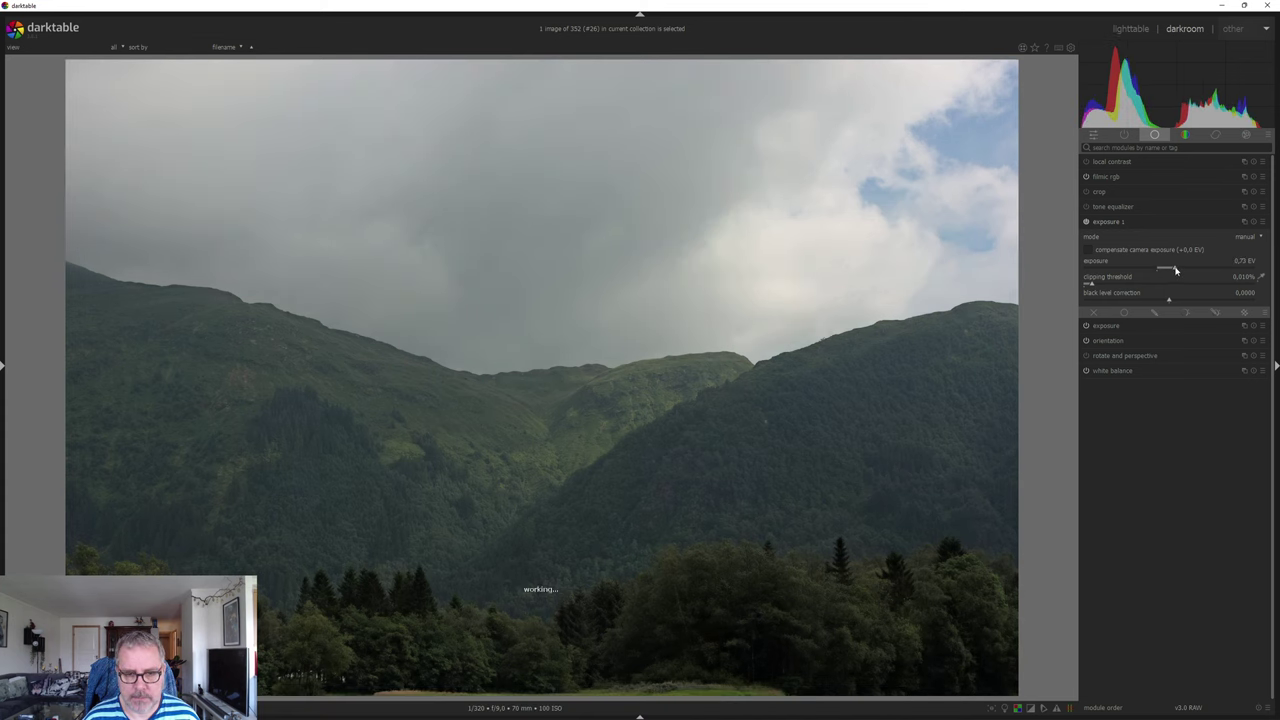
left_click(1180, 271)
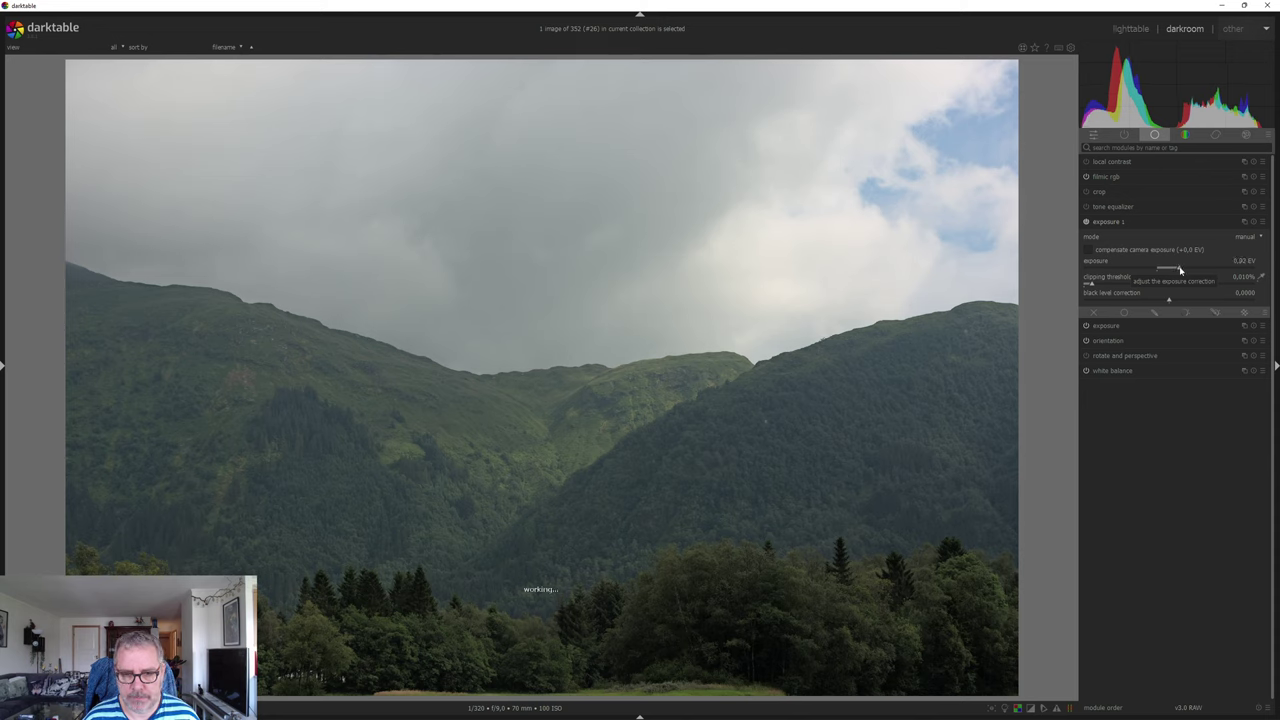
scroll(1180, 271, "down", 1)
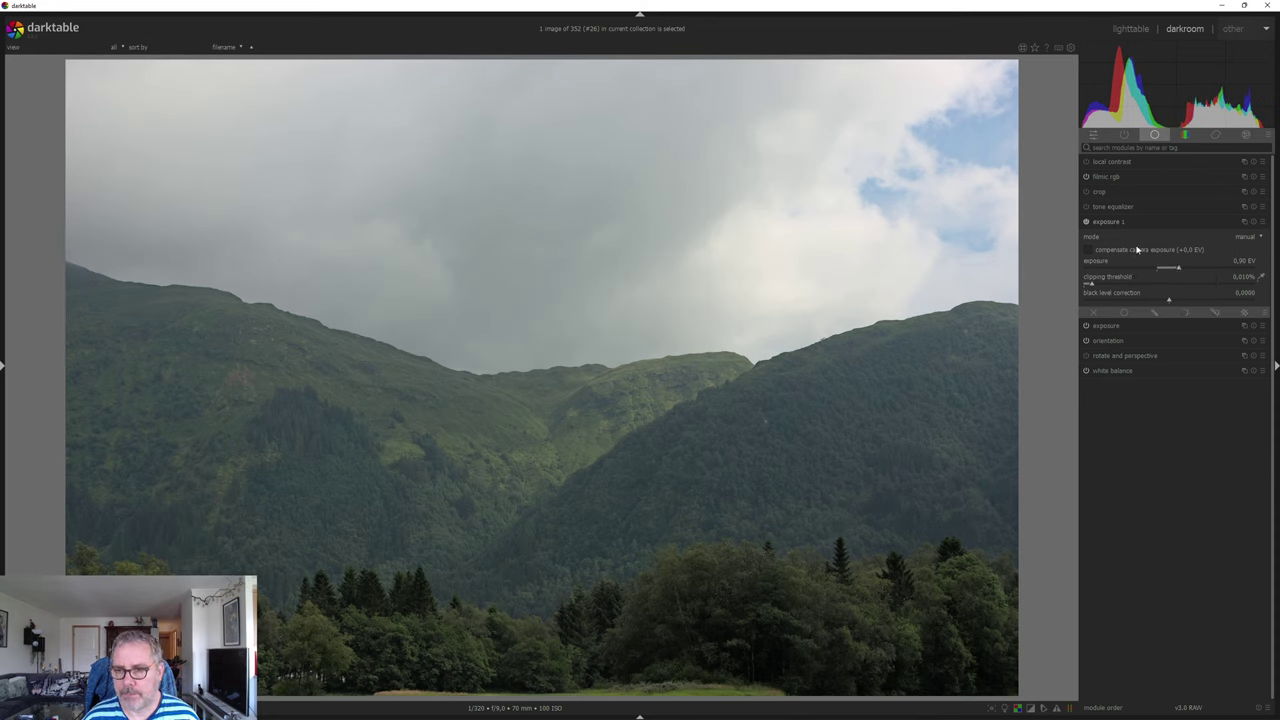
In filmic rgb's scene tab, set white relative exposure +5.31 EV and black relative exposure -4.54 EV.
left_click(1122, 176)
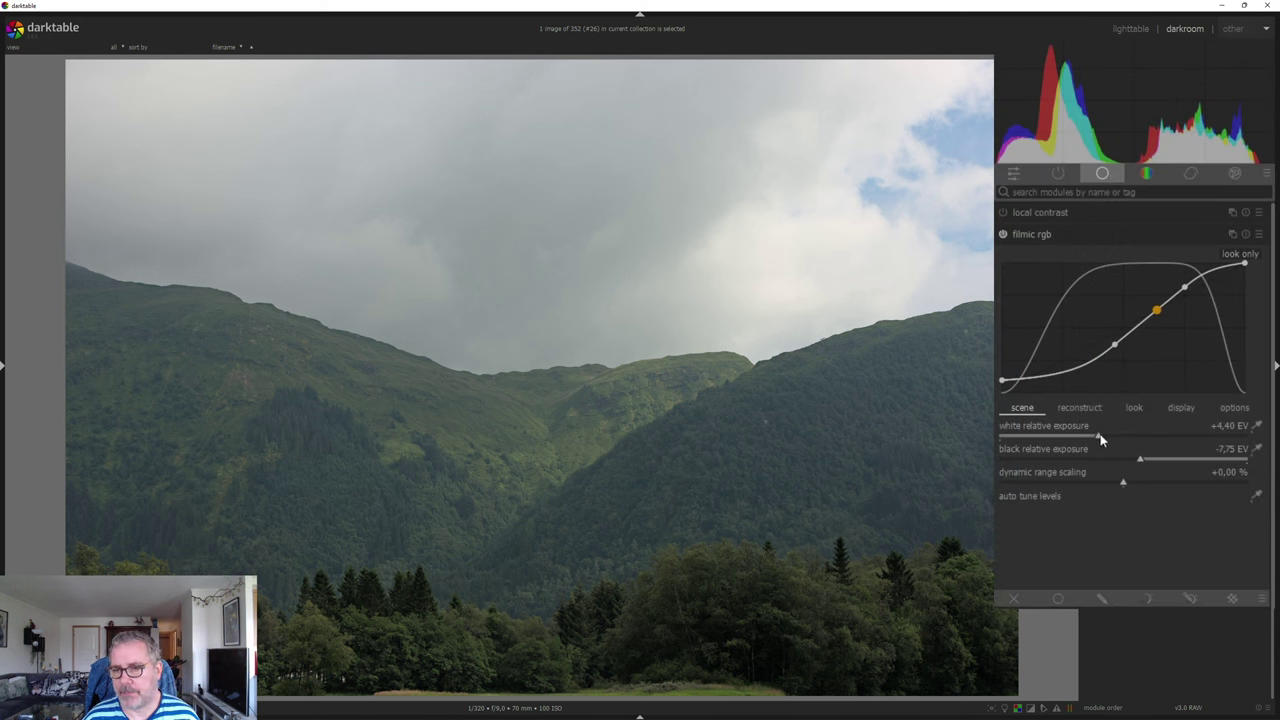
left_click_drag(1098, 441, 1234, 428)
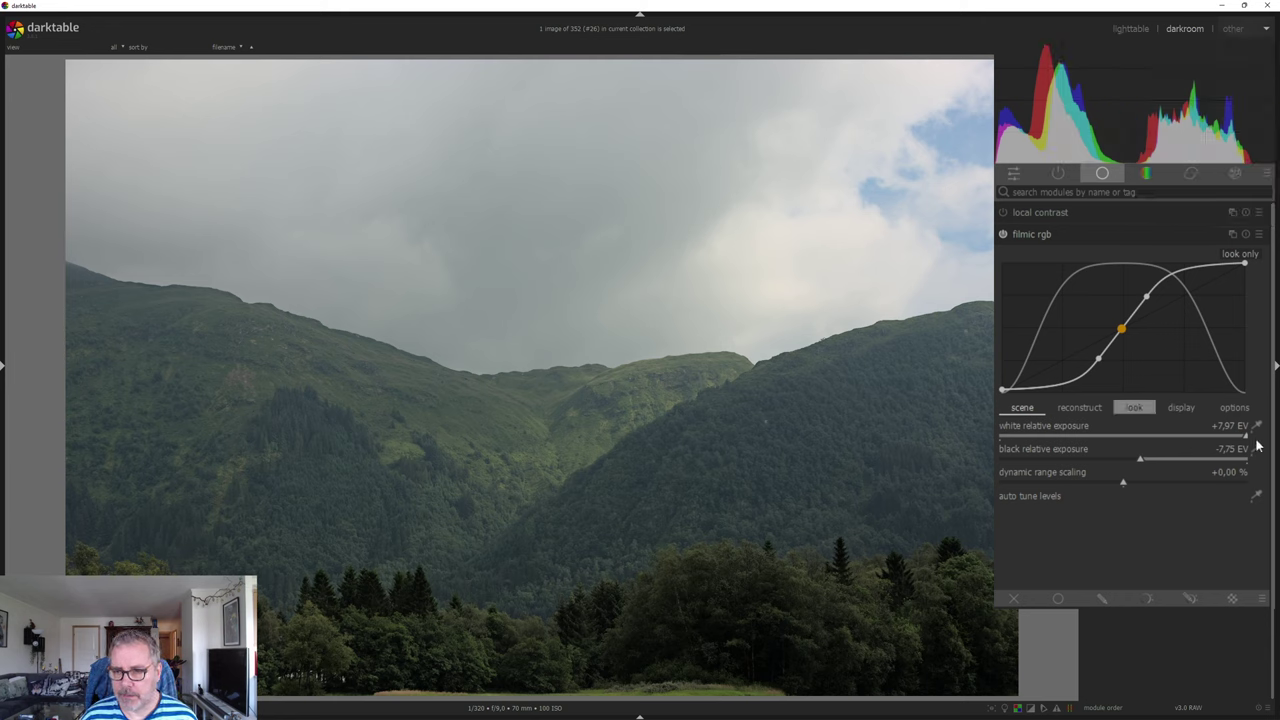
mouse_move(1247, 435)
left_mouse_down()
mouse_move(1128, 440)
mouse_move(1258, 458)
left_mouse_up()
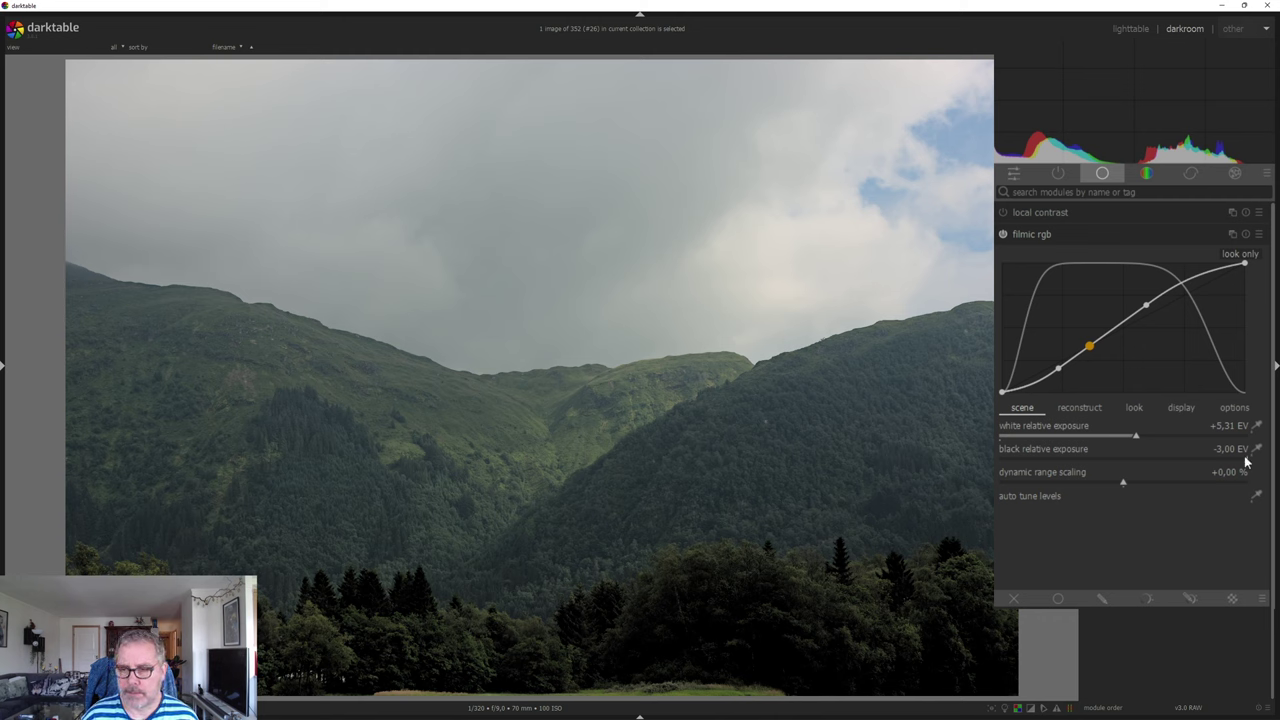
scroll(1247, 462, "down", 1)
left_click_drag(1247, 462, 1214, 461)
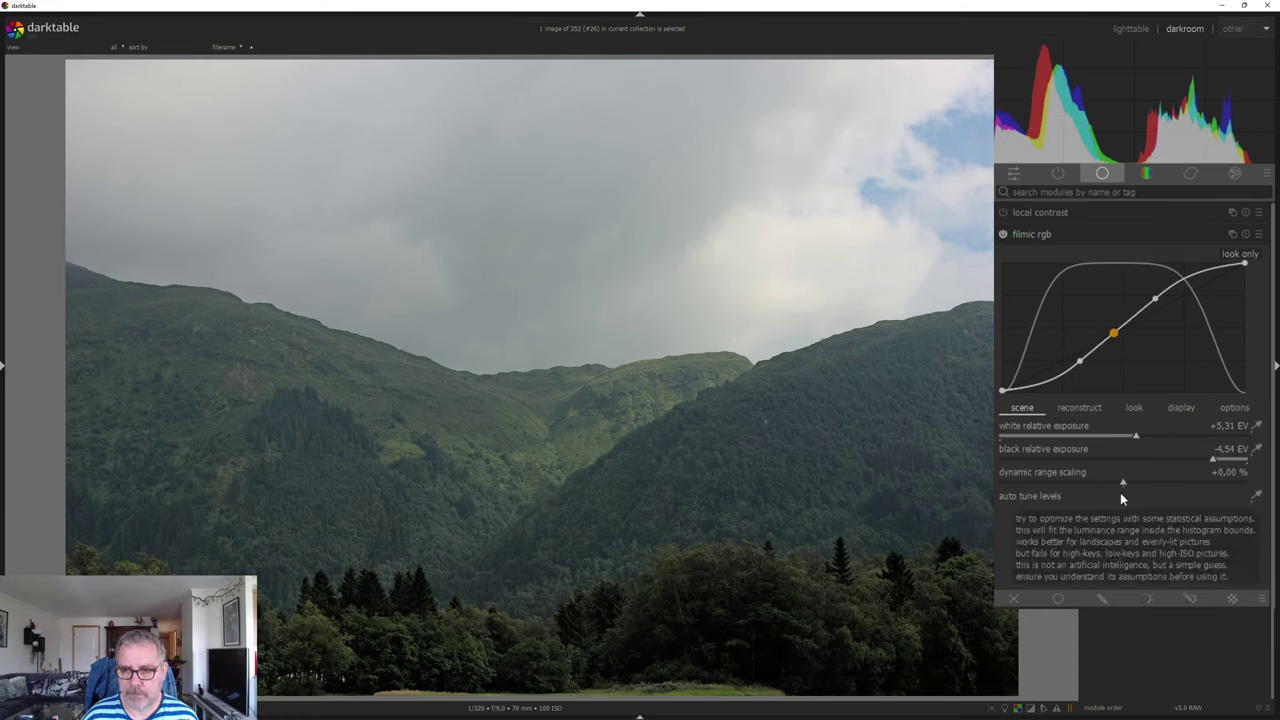
On filmic rgb's look tab, raise contrast to about 1.331.
left_click(1133, 409)
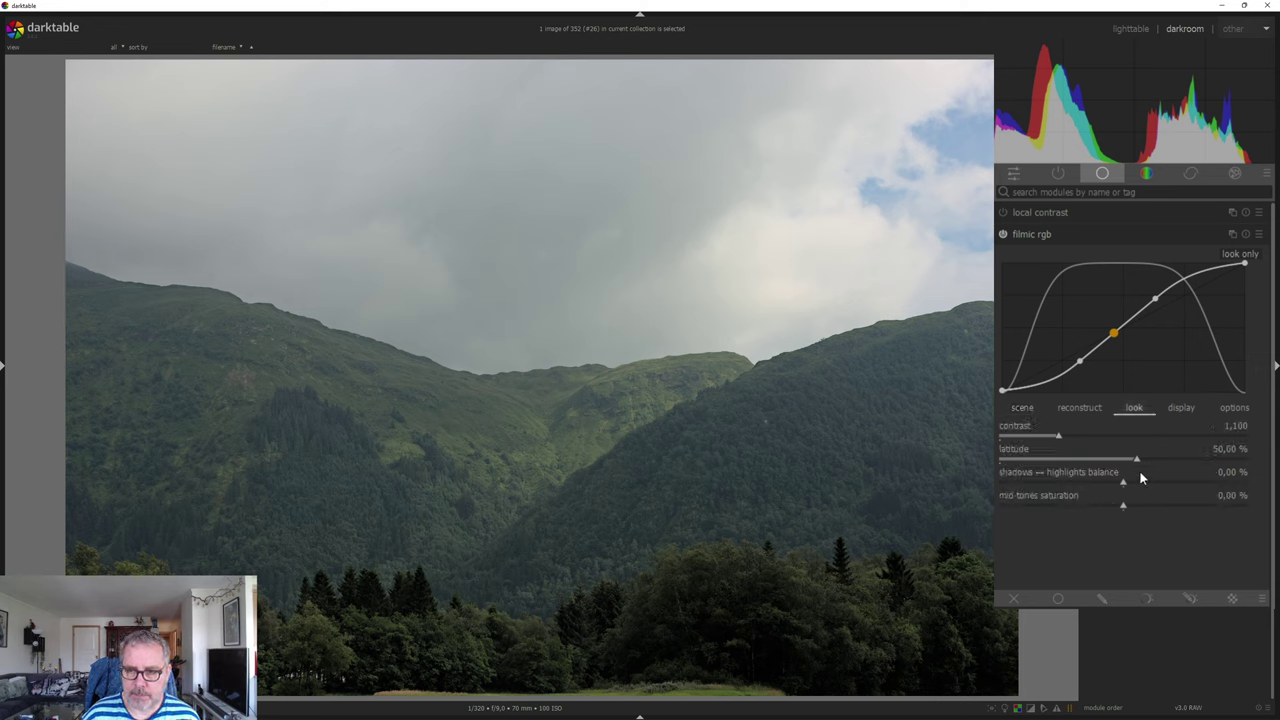
left_click(1078, 437)
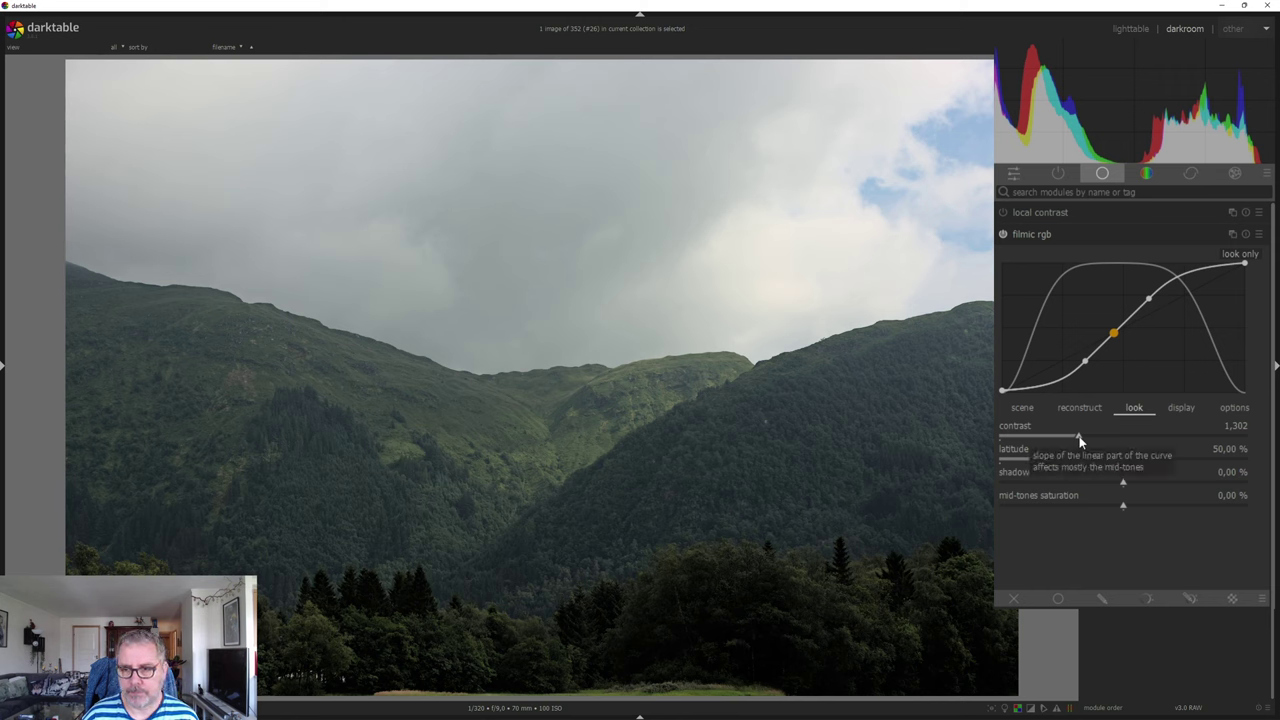
left_click_drag(1079, 437, 1083, 438)
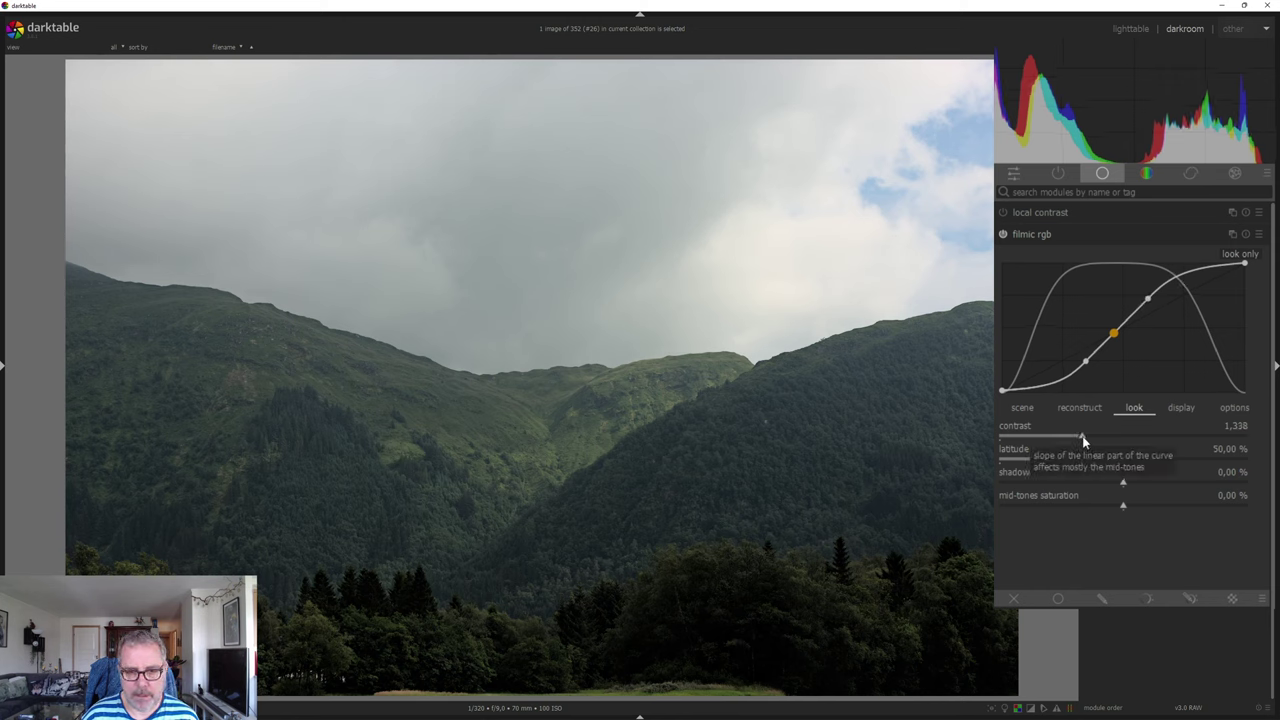
scroll(1083, 440, "down", 1)
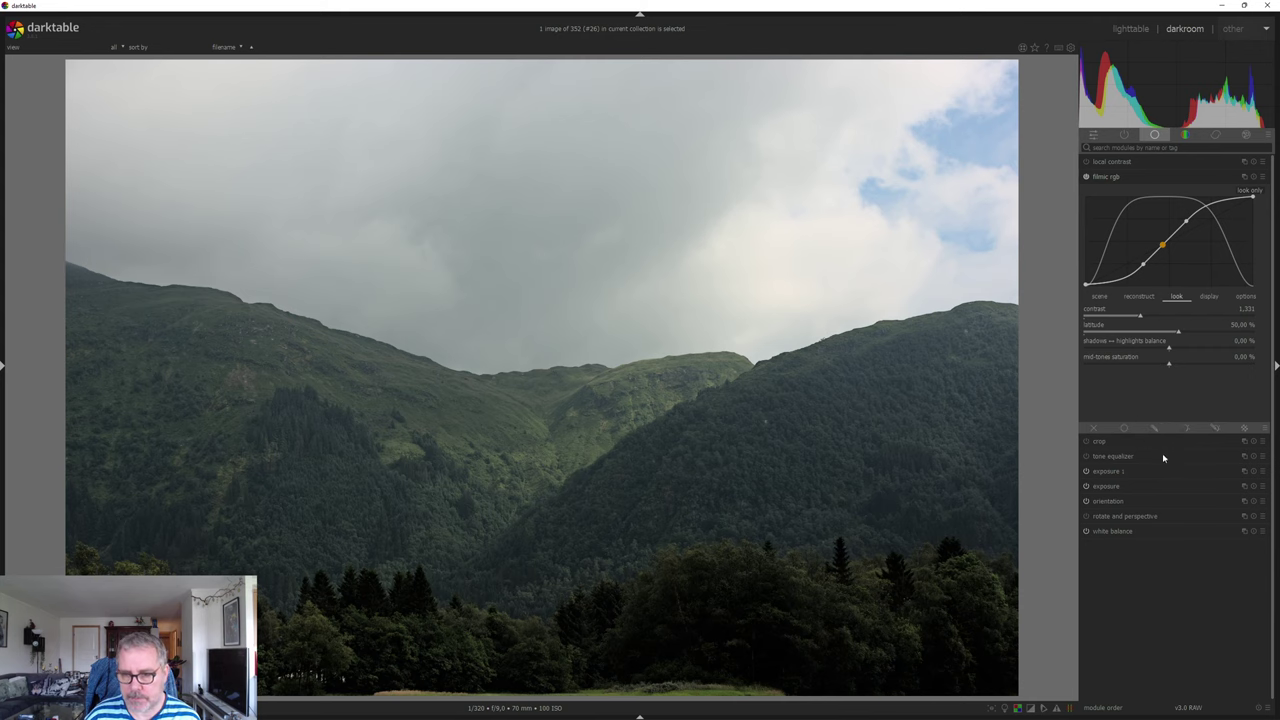
Crop to a 2:1 frame shifted down to trim sky, yielding 7374 × 3687 pixels.
left_click(1144, 445)
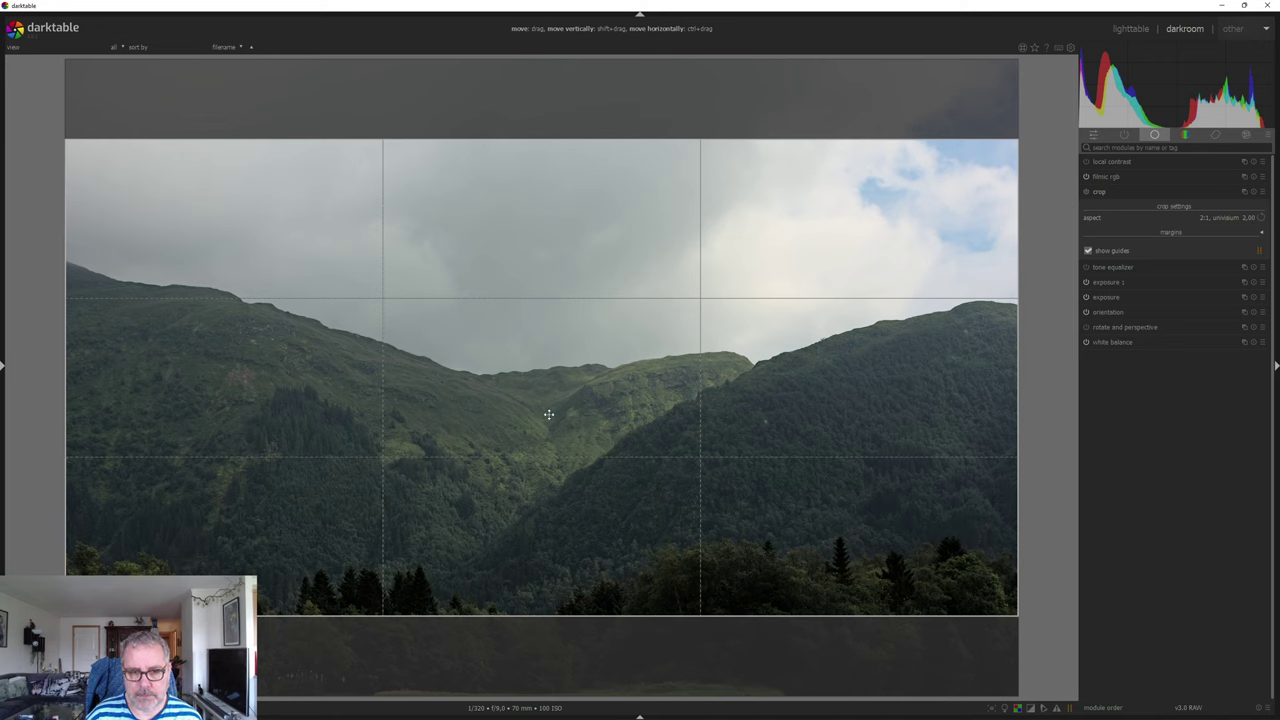
left_click_drag(549, 414, 547, 464)
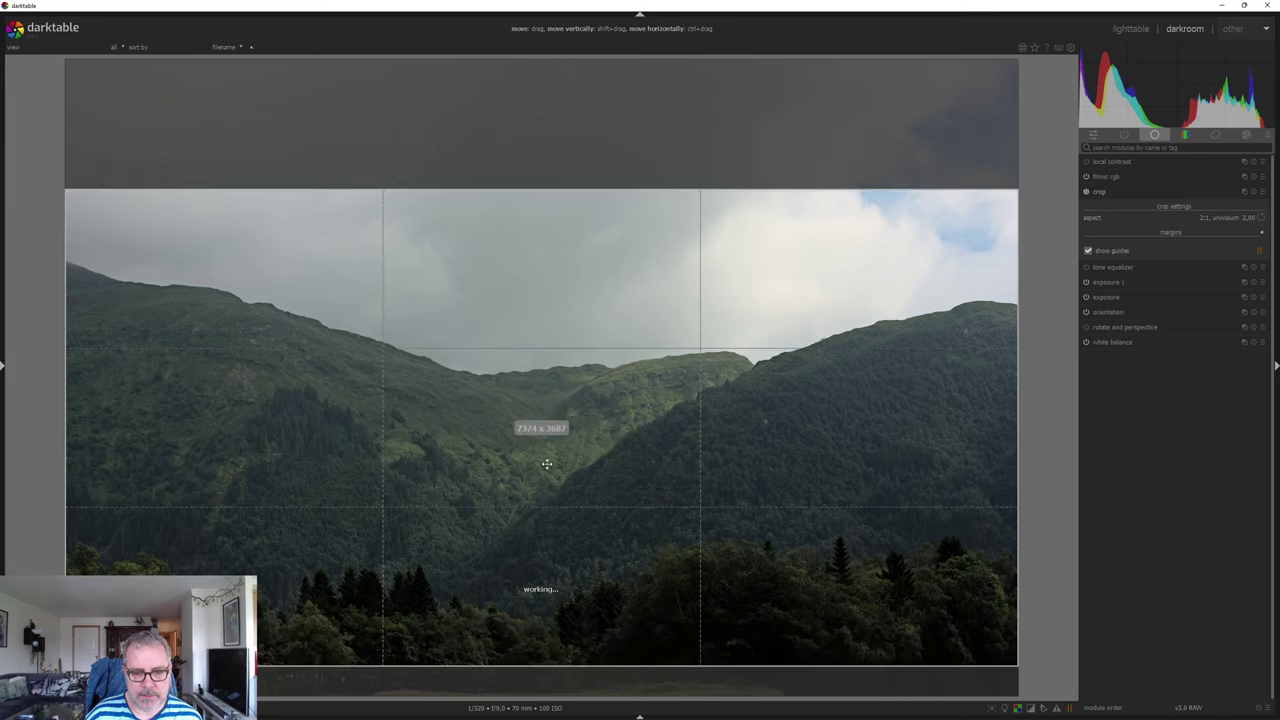
left_click_drag(547, 464, 556, 457)
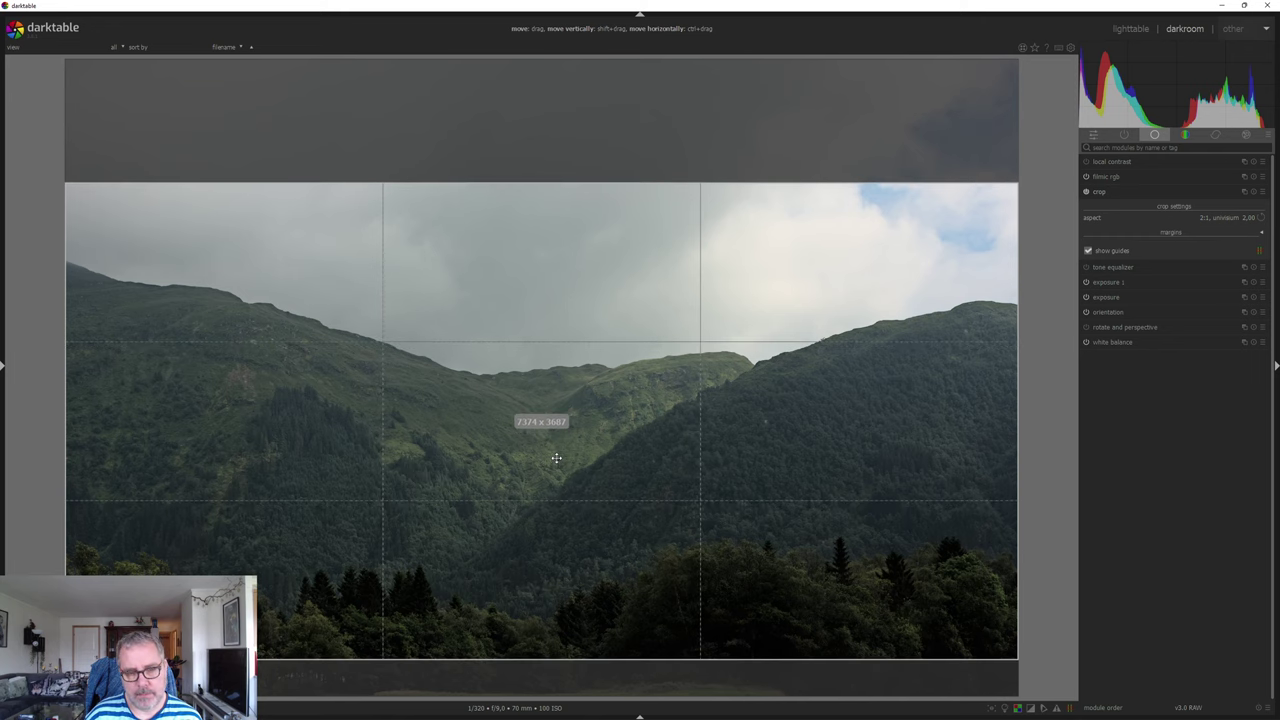
left_click(1199, 191)
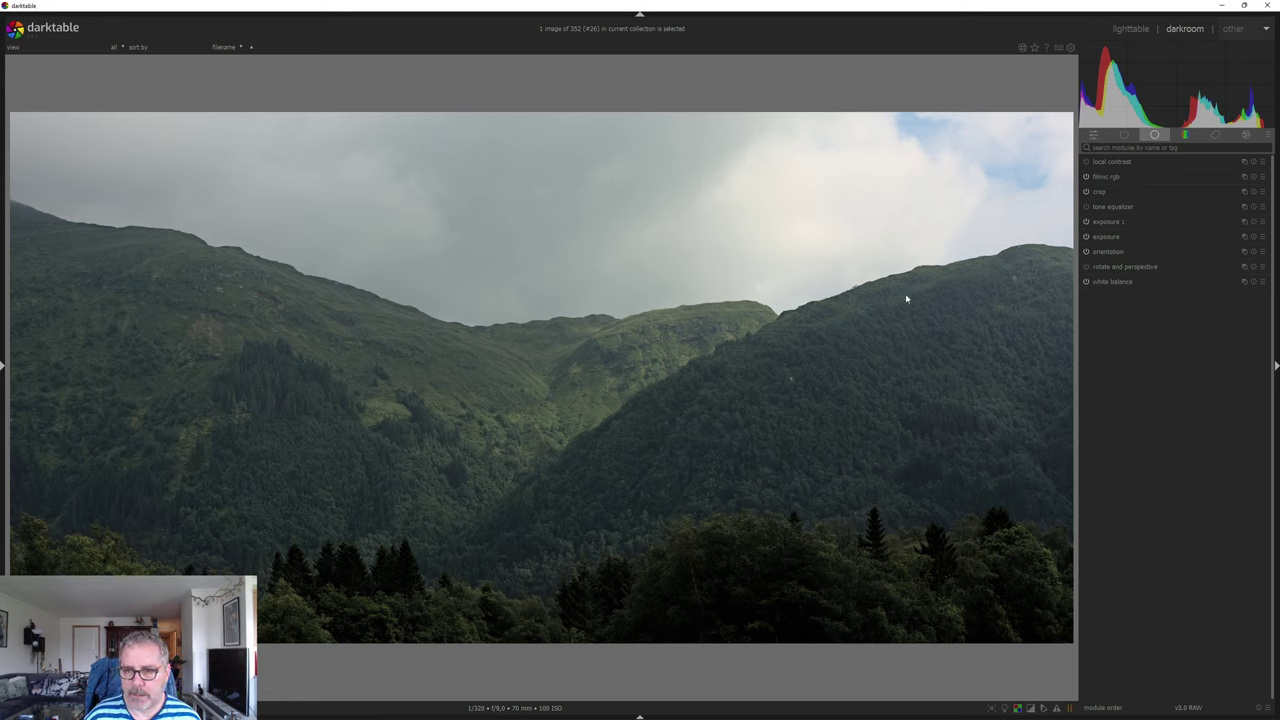
Enable the tone equalizer and lower its -4 to 0 EV bands to roughly -0.3 to -0.6 EV.
left_click(1174, 207)
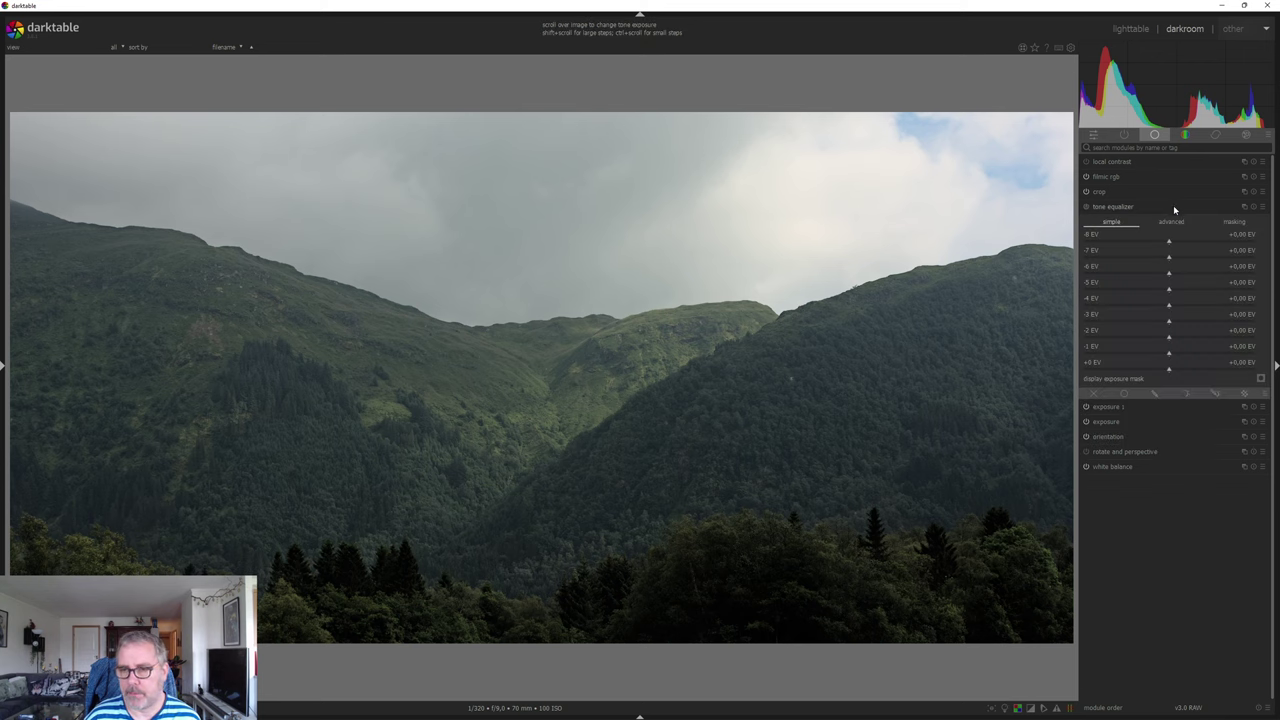
left_click(1087, 207)
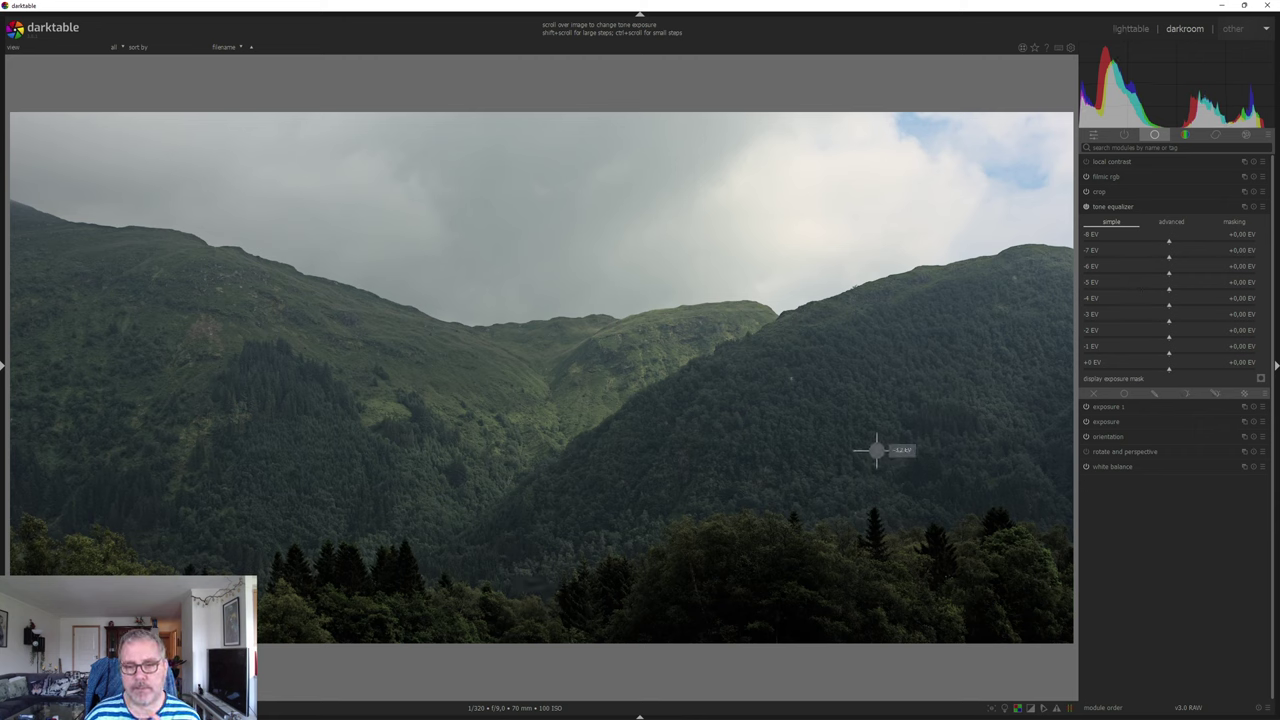
scroll(879, 443, "down", 2)
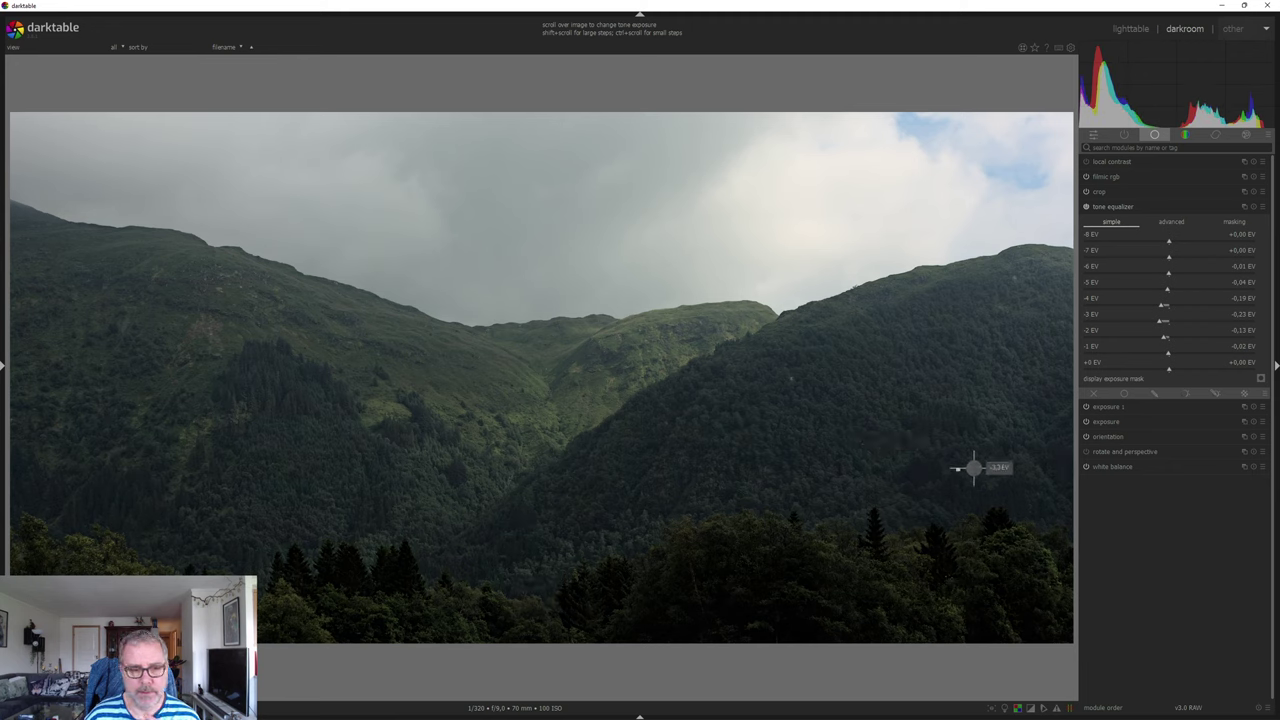
scroll(862, 428, "down", 2)
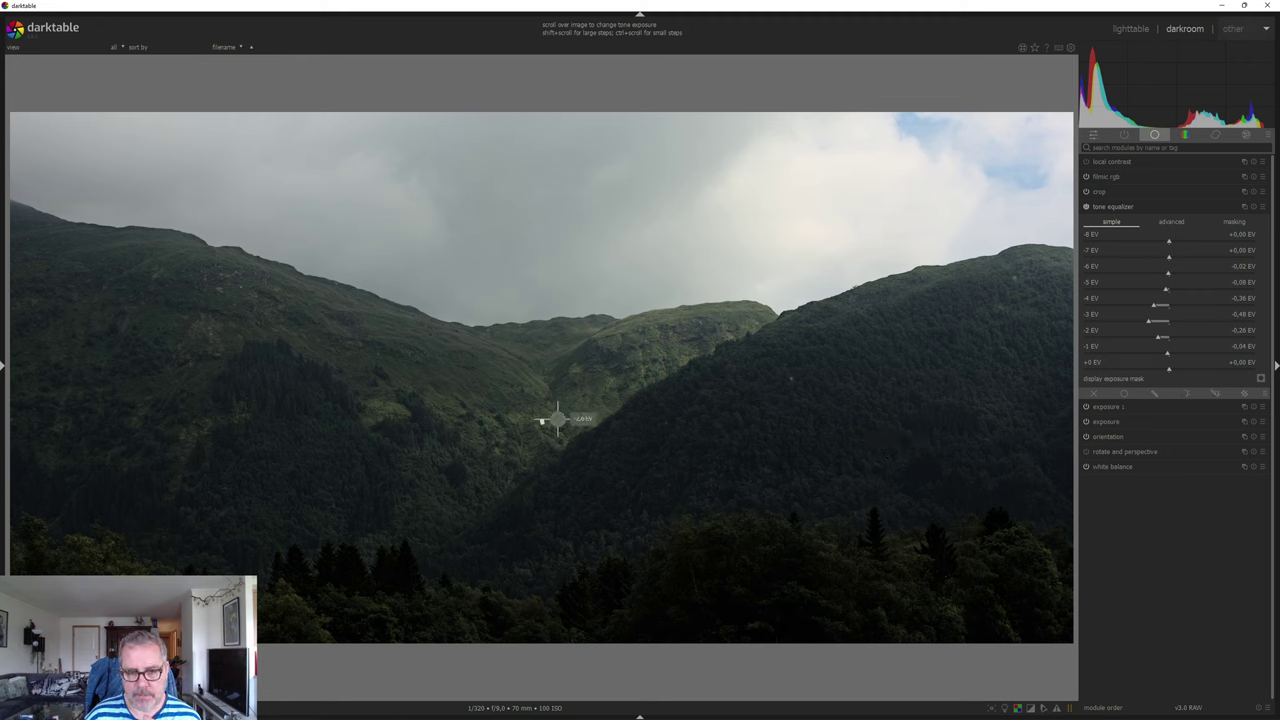
key("ctrl+shift+t")
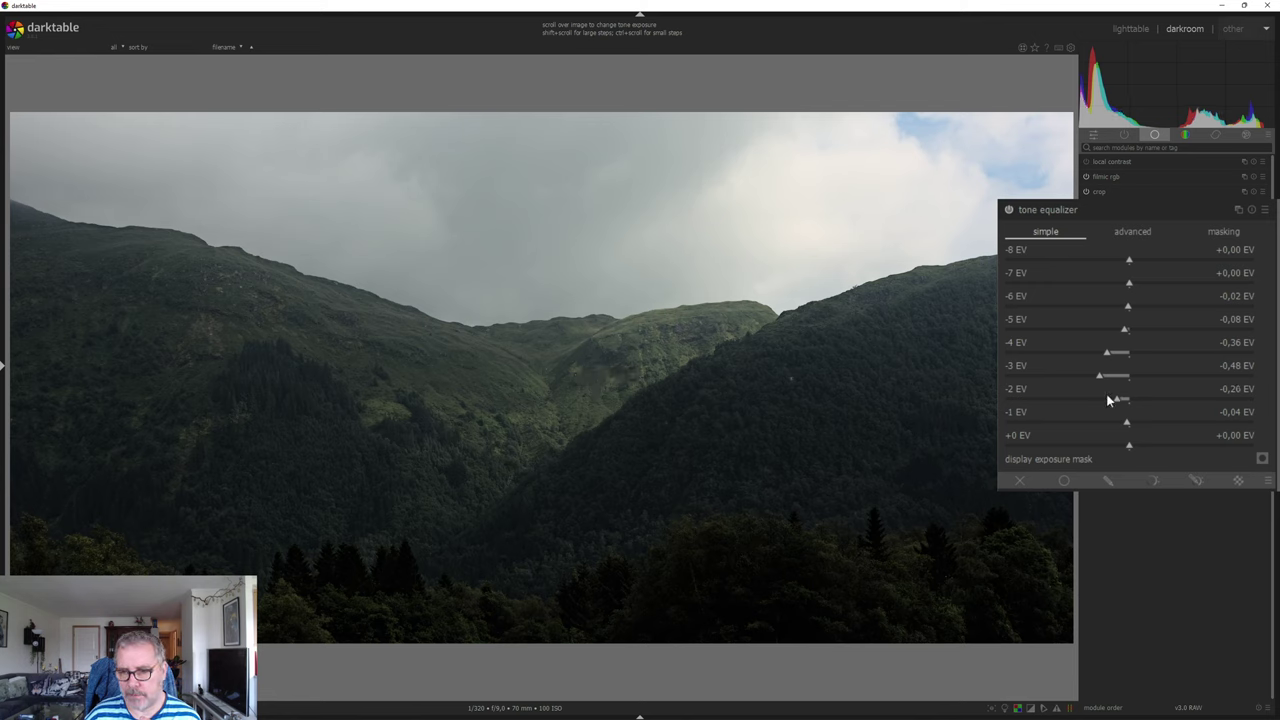
left_click_drag(1099, 380, 1105, 376)
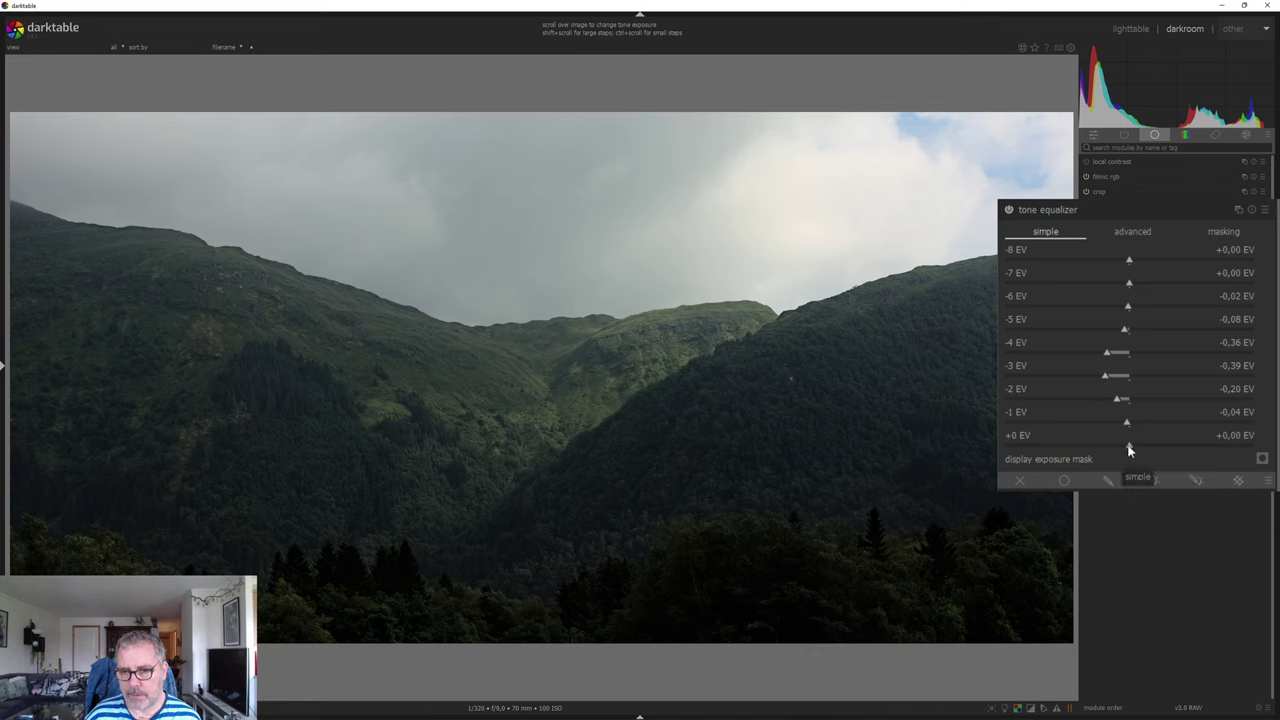
left_click_drag(1105, 352, 1106, 354)
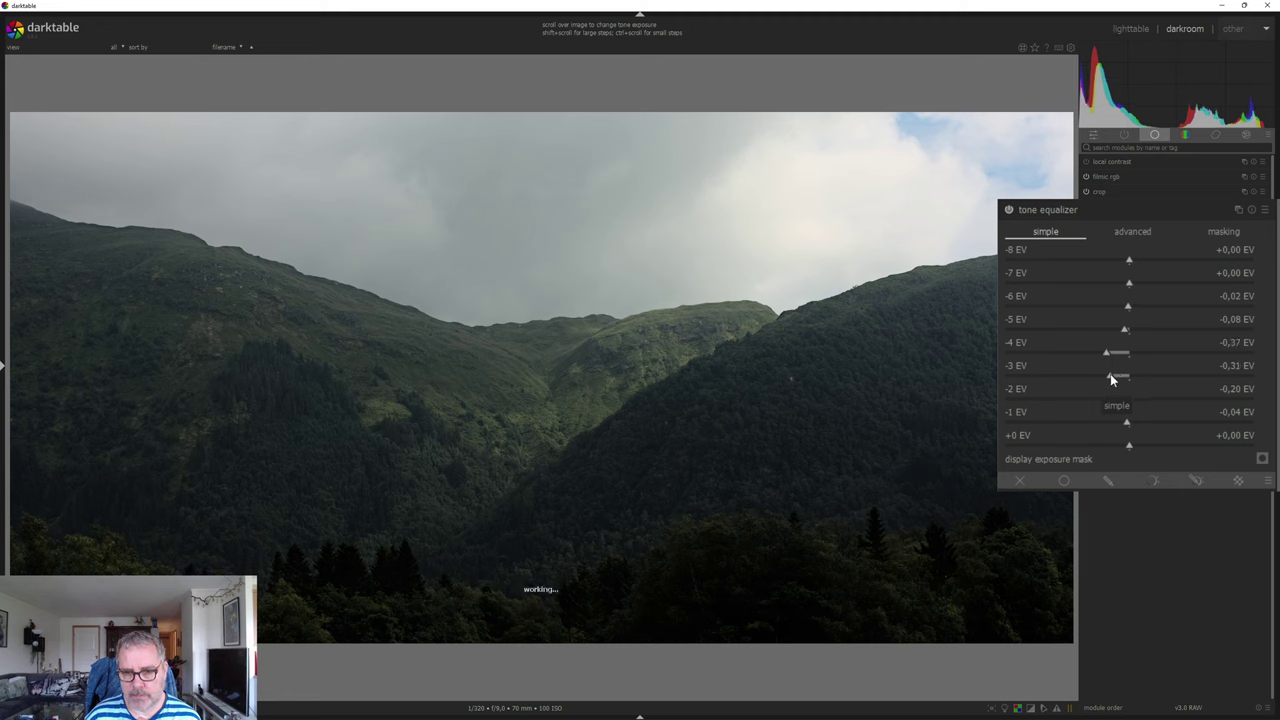
left_click_drag(1108, 378, 1122, 401)
scroll(1122, 401, "down", 1)
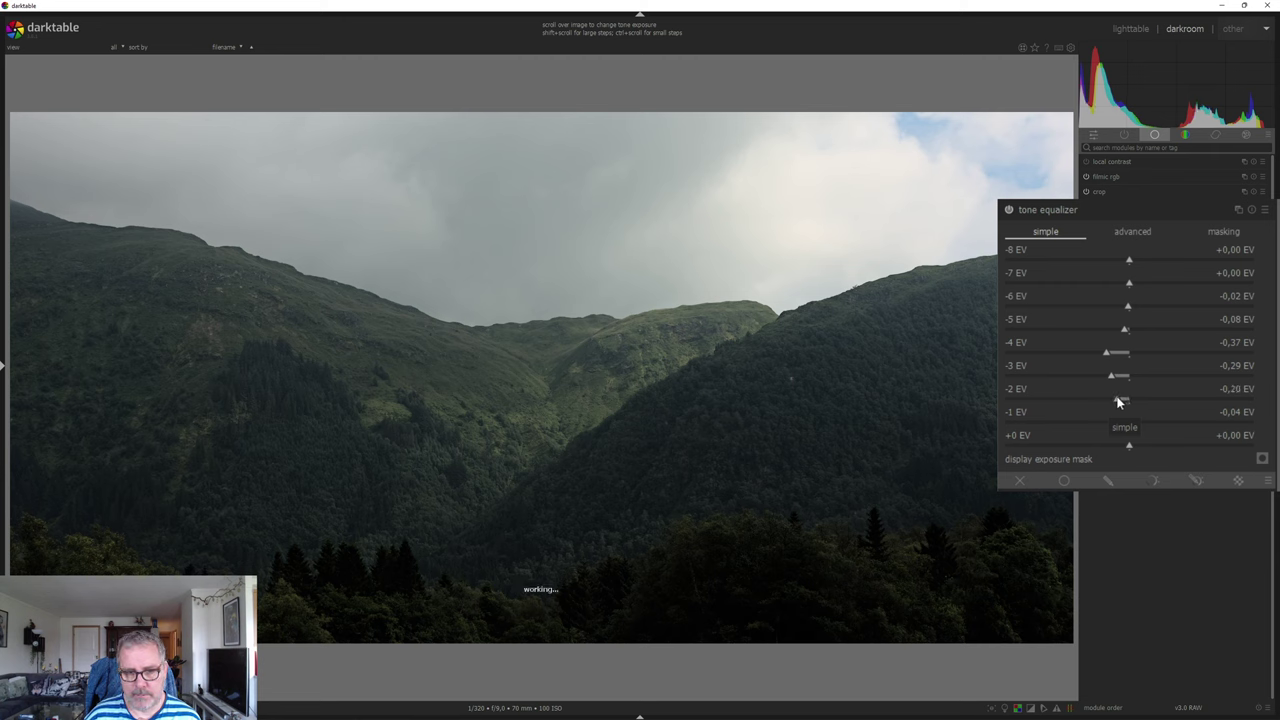
Toggle the tone equalizer off and on twice to compare before and after.
left_click(1009, 210)
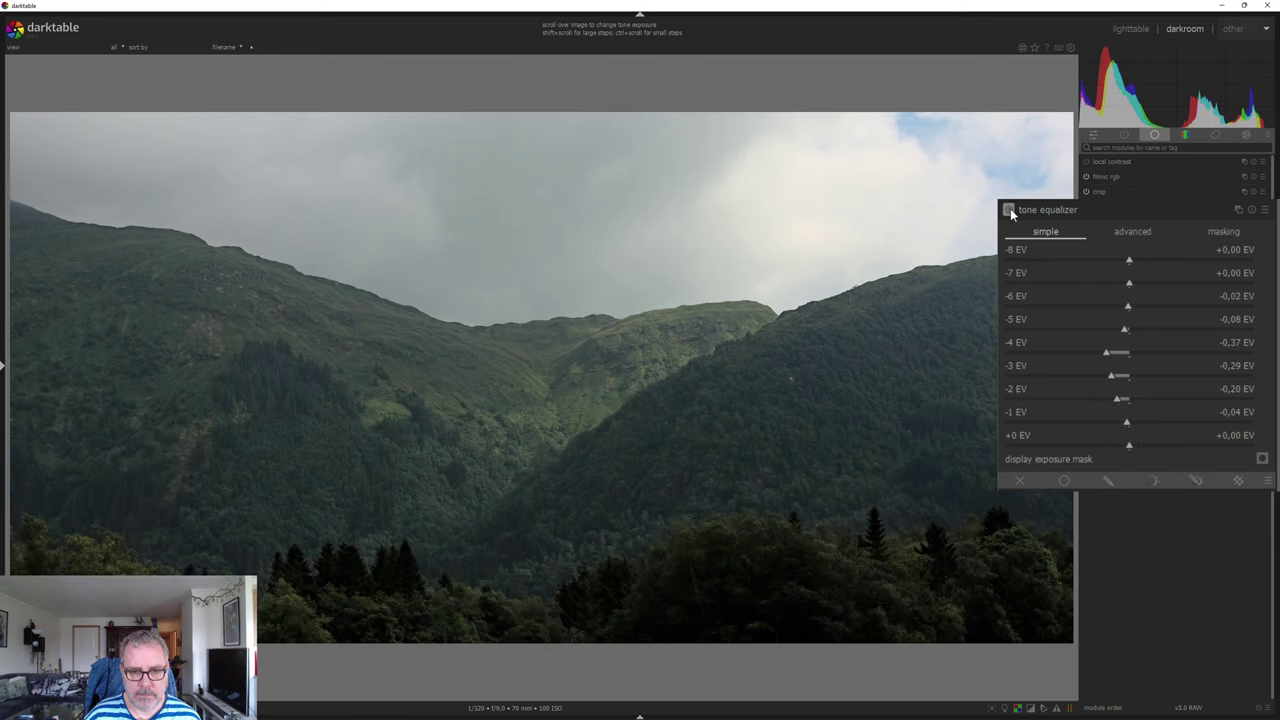
left_click(1009, 210)
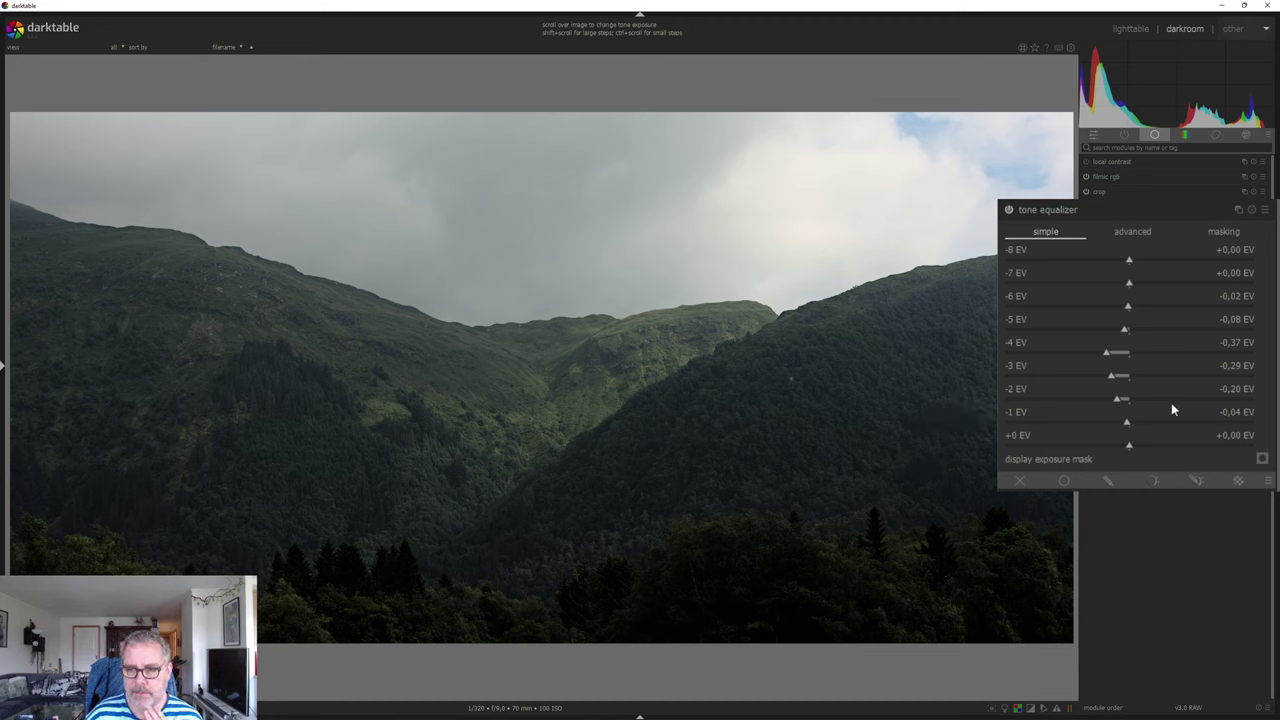
scroll(1105, 360, "down", 1)
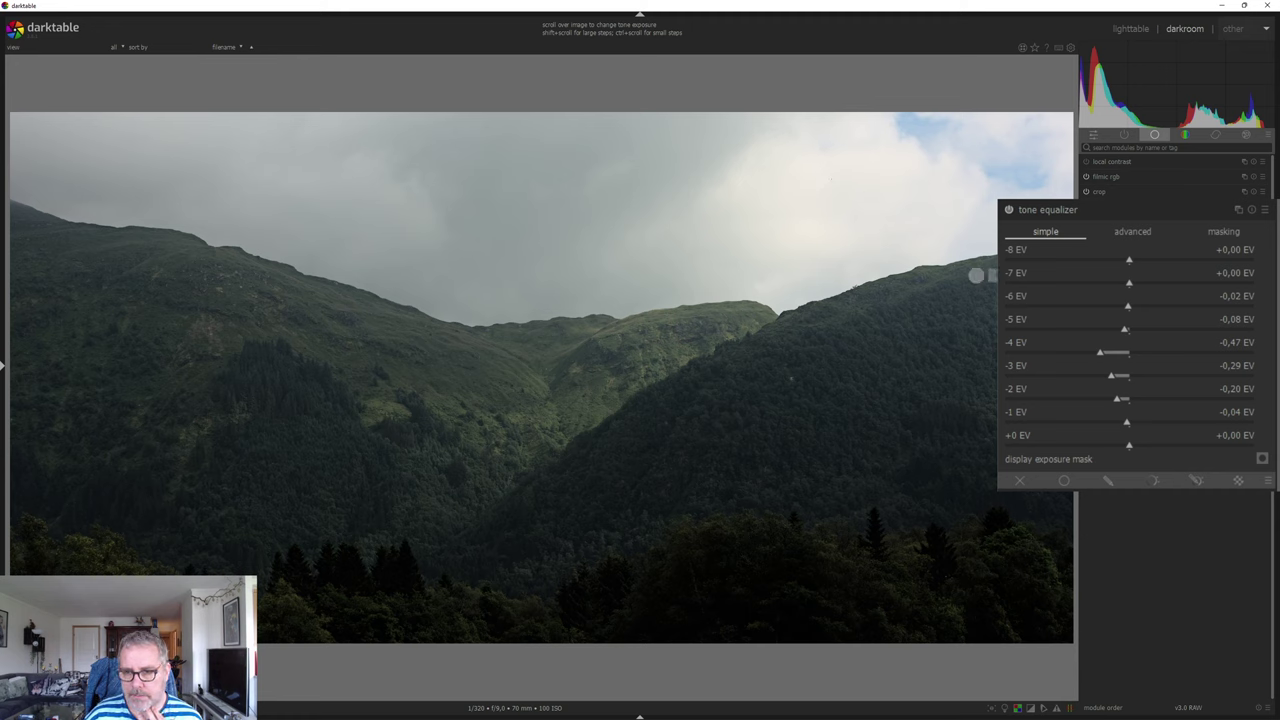
scroll(849, 201, "down", 2)
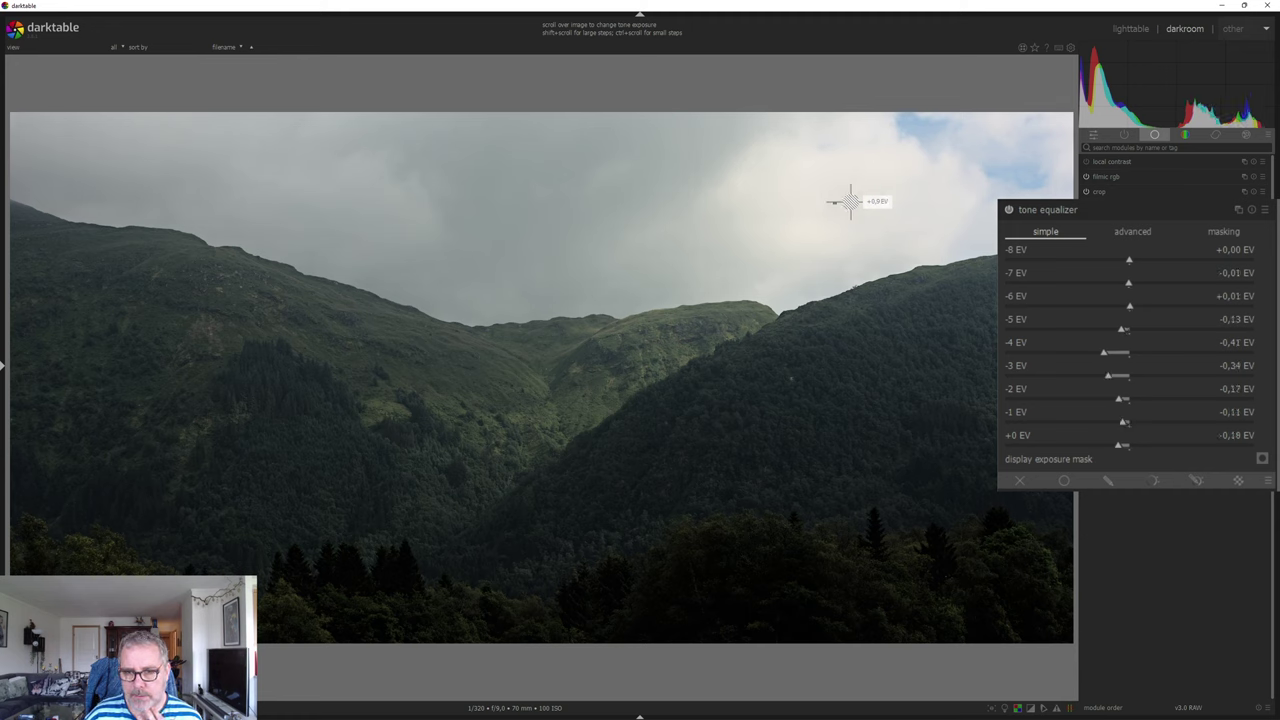
scroll(853, 201, "down", 2)
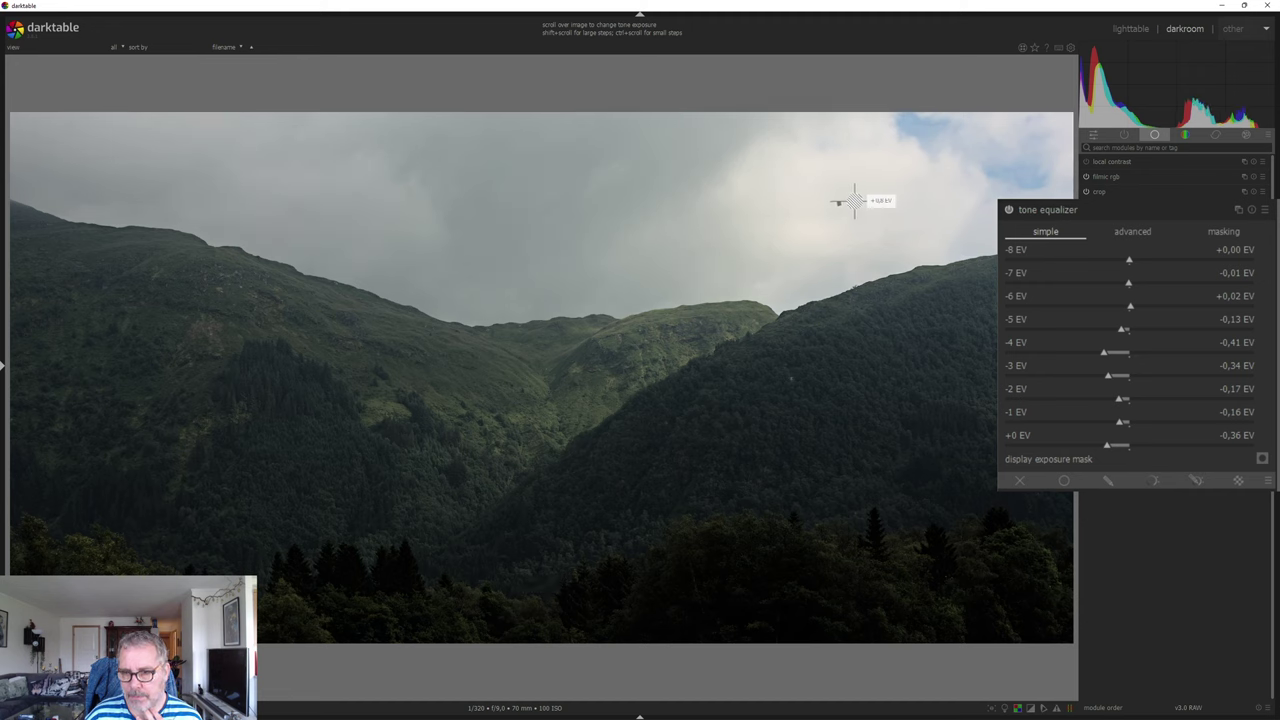
scroll(853, 201, "down", 2)
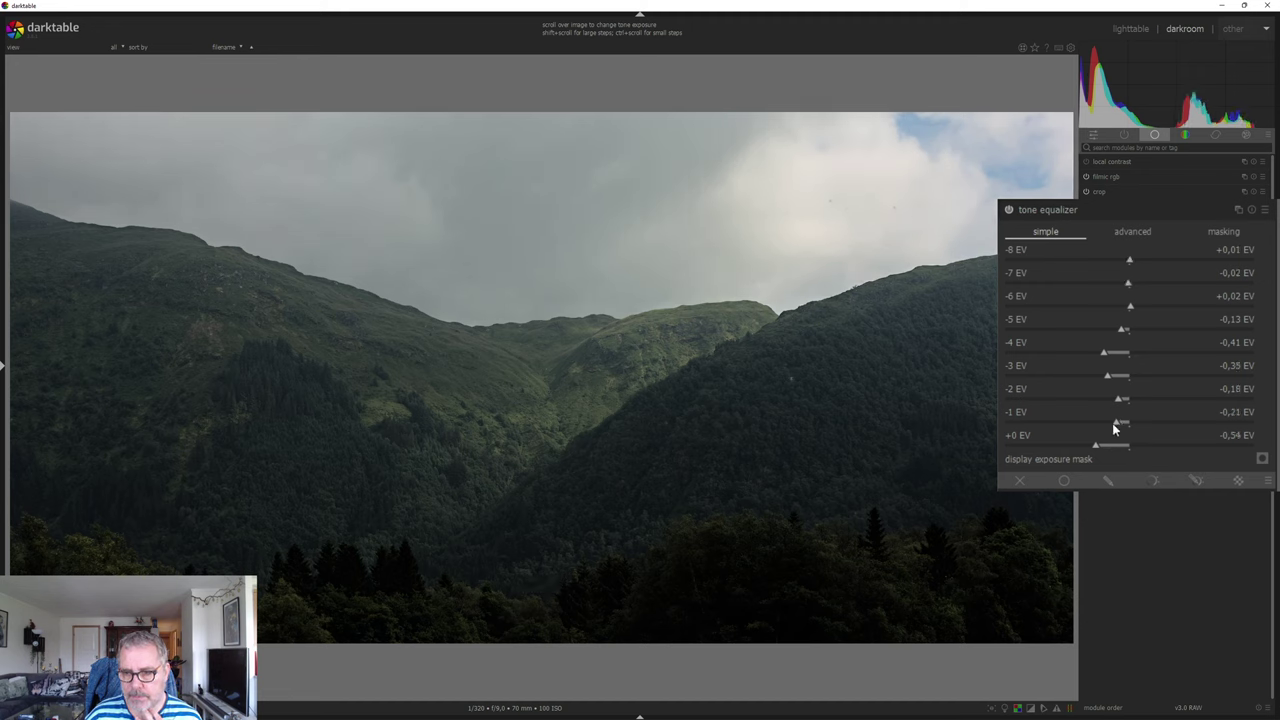
scroll(1121, 400, "up", 3)
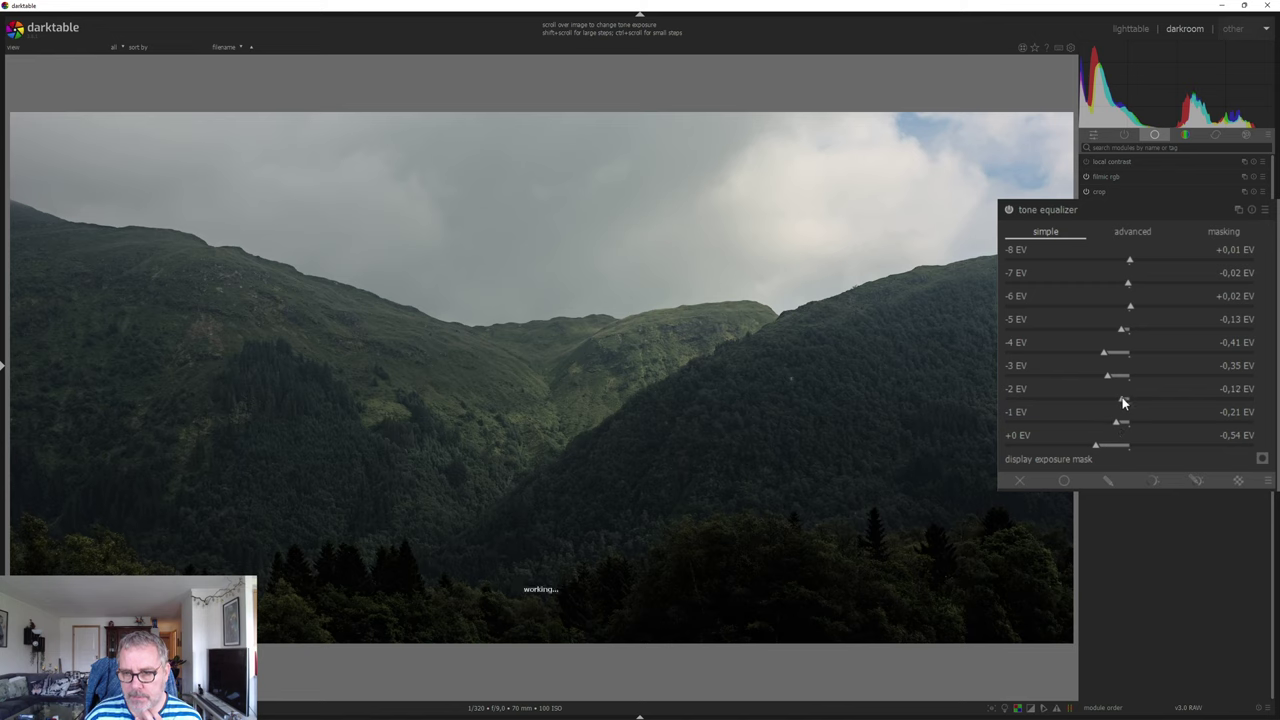
scroll(1113, 420, "down", 5)
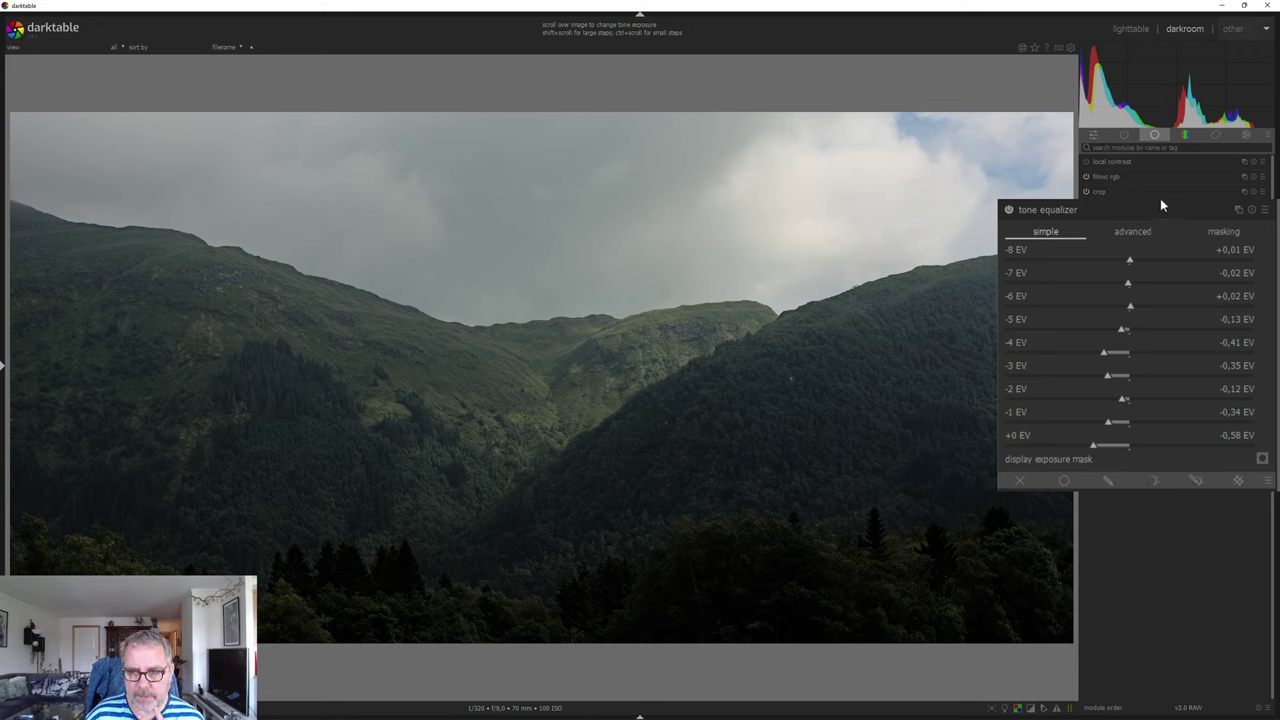
left_click(1008, 212)
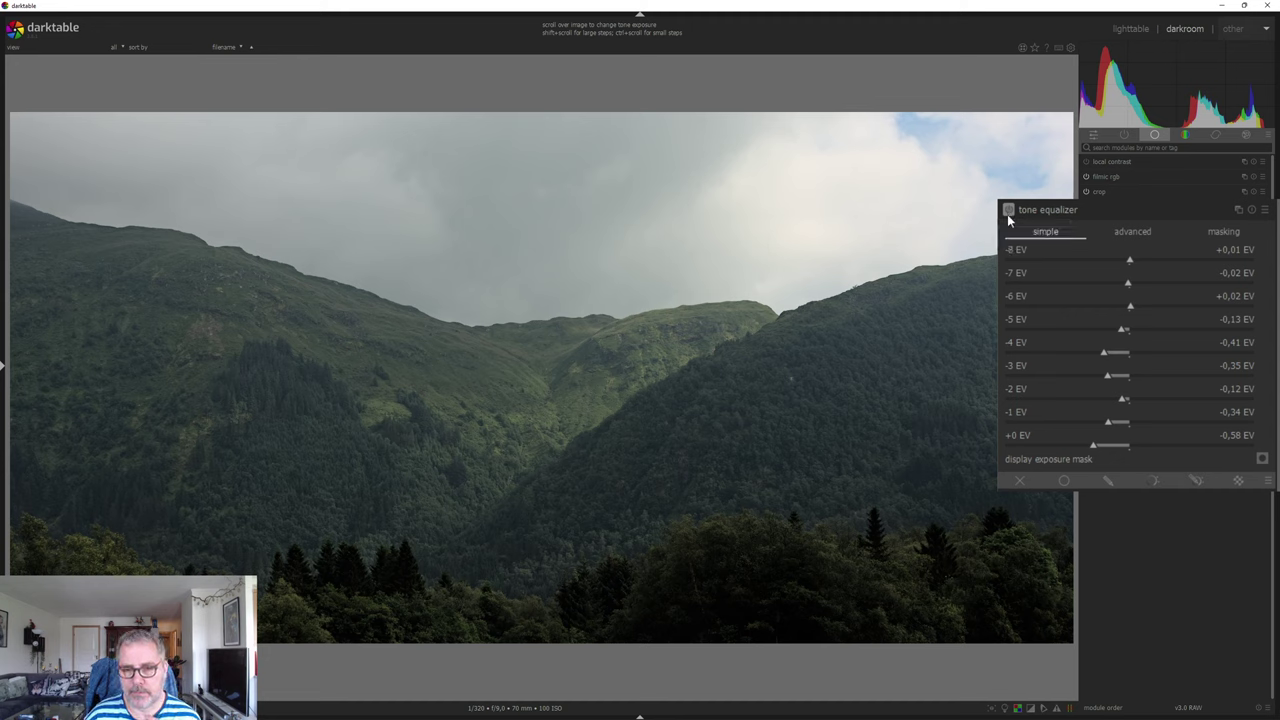
left_click(1008, 211)
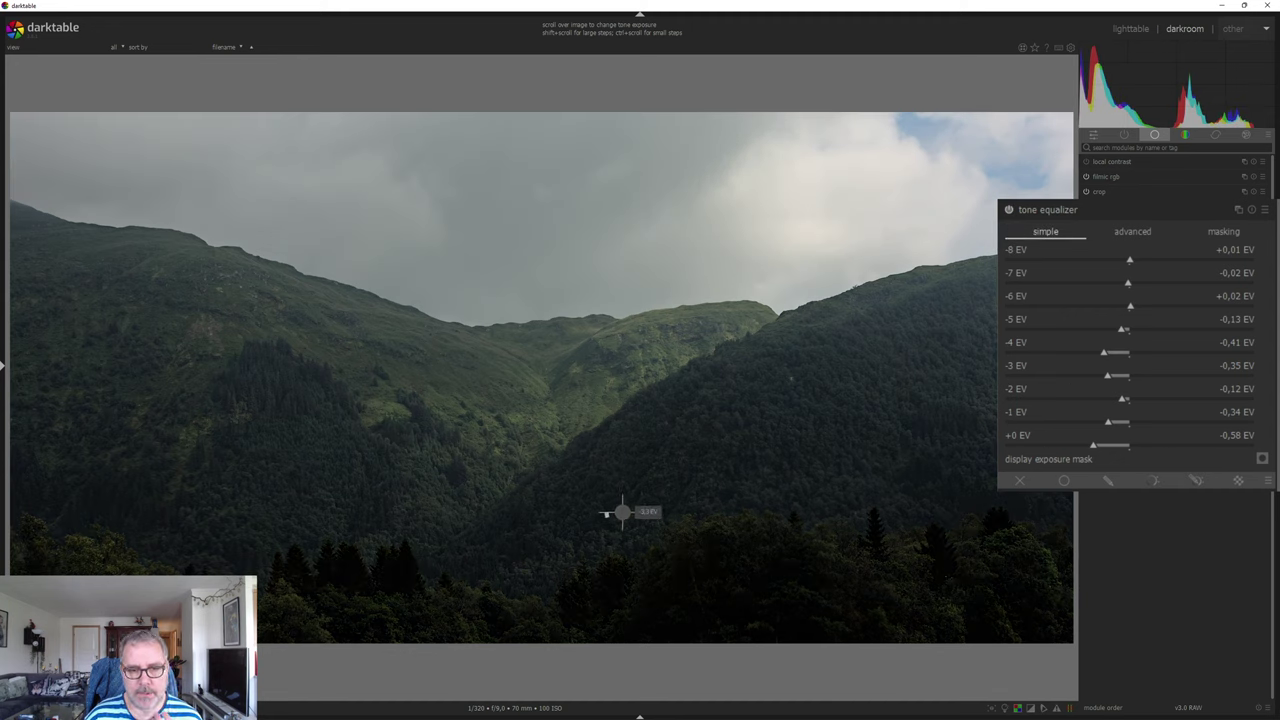
Collapse the tone equalizer, apply a local contrast preset, and toggle it to check the effect.
left_click(1147, 208)
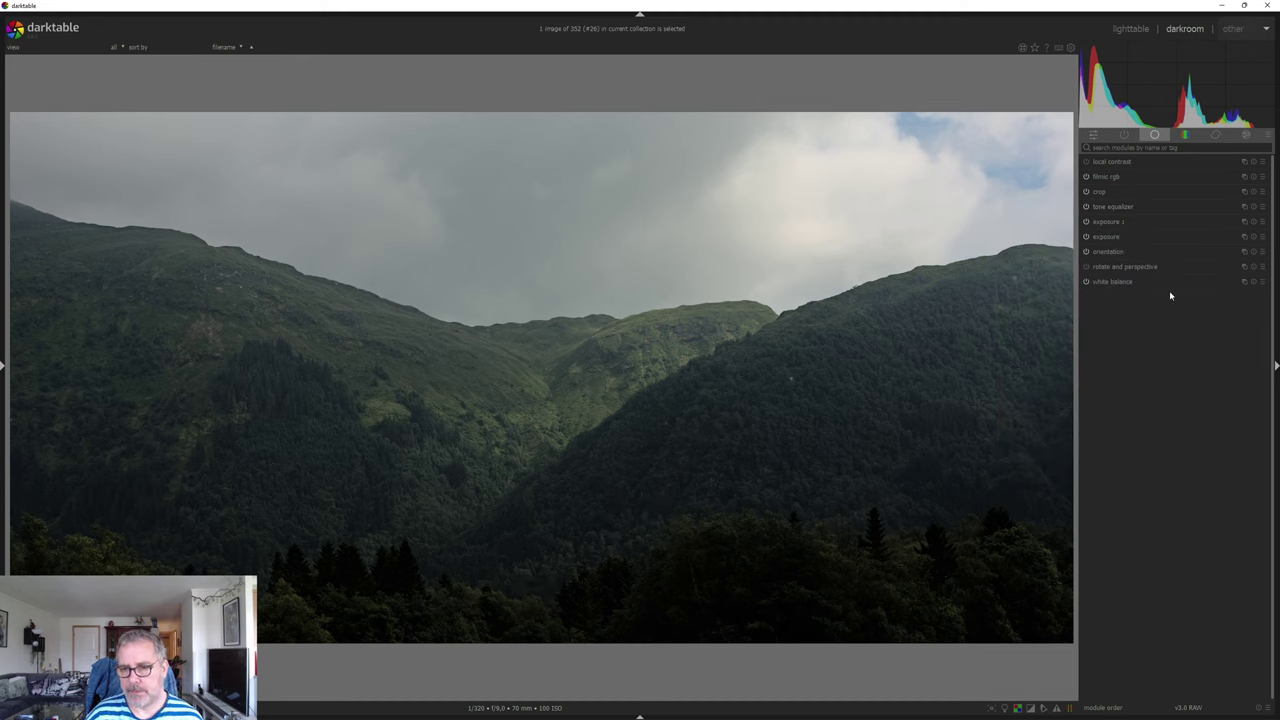
left_click(1262, 162)
left_click(1212, 175)
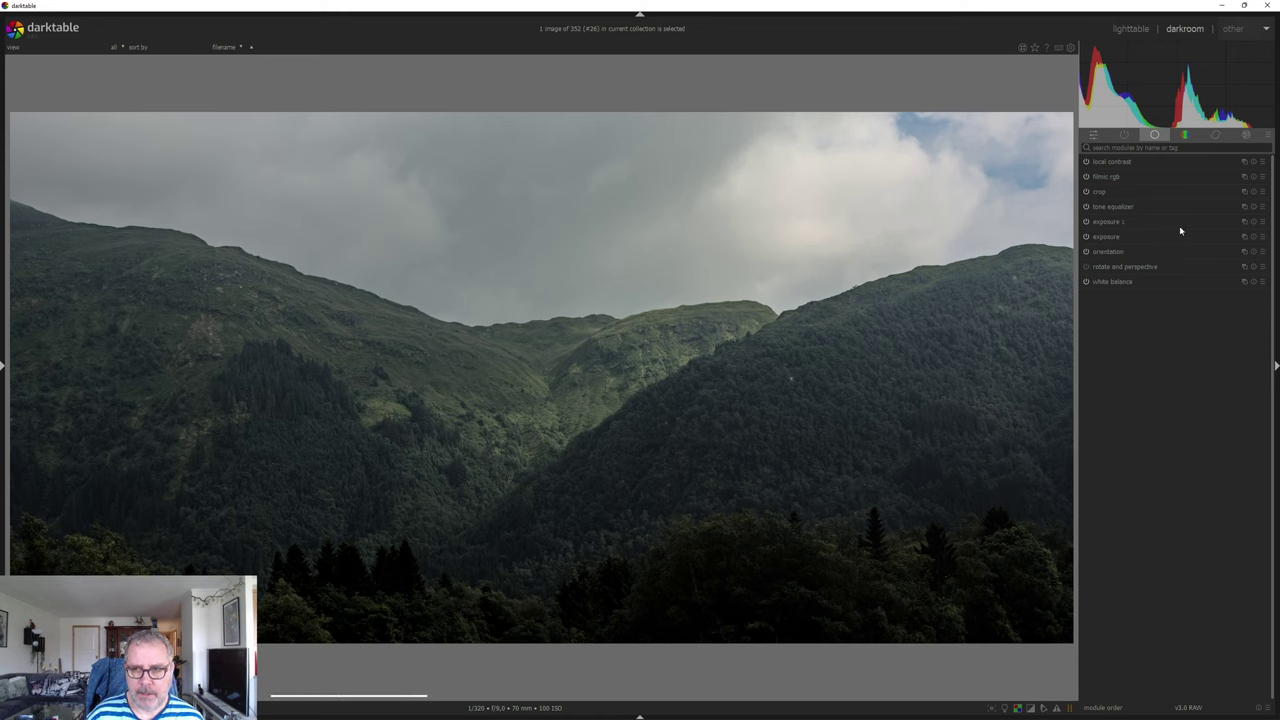
left_click(1087, 162)
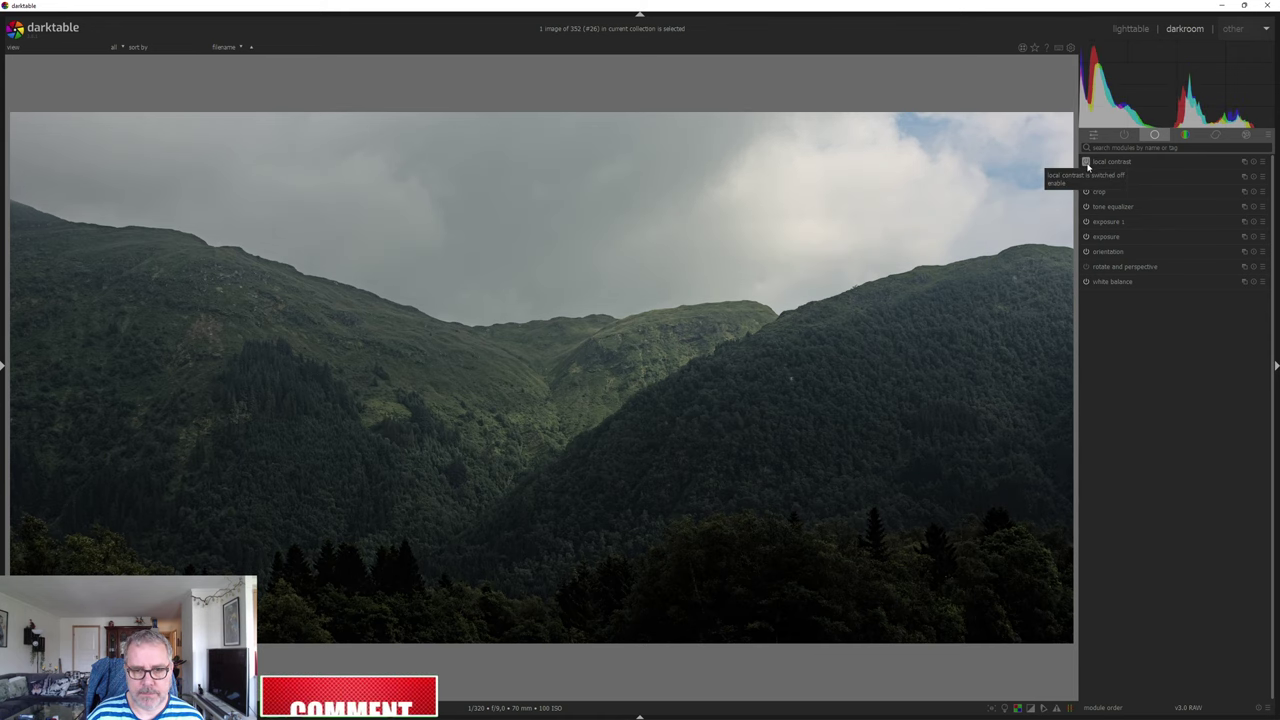
left_click(1087, 166)
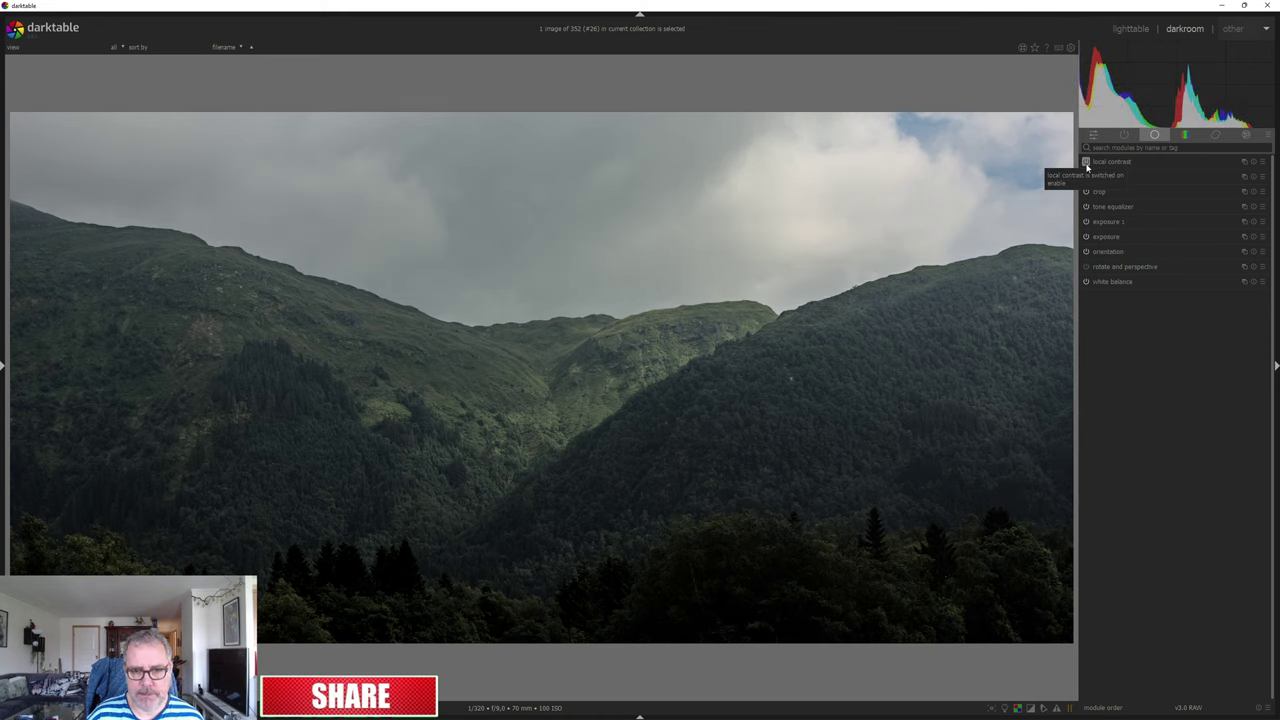
mouse_move(1180, 90)
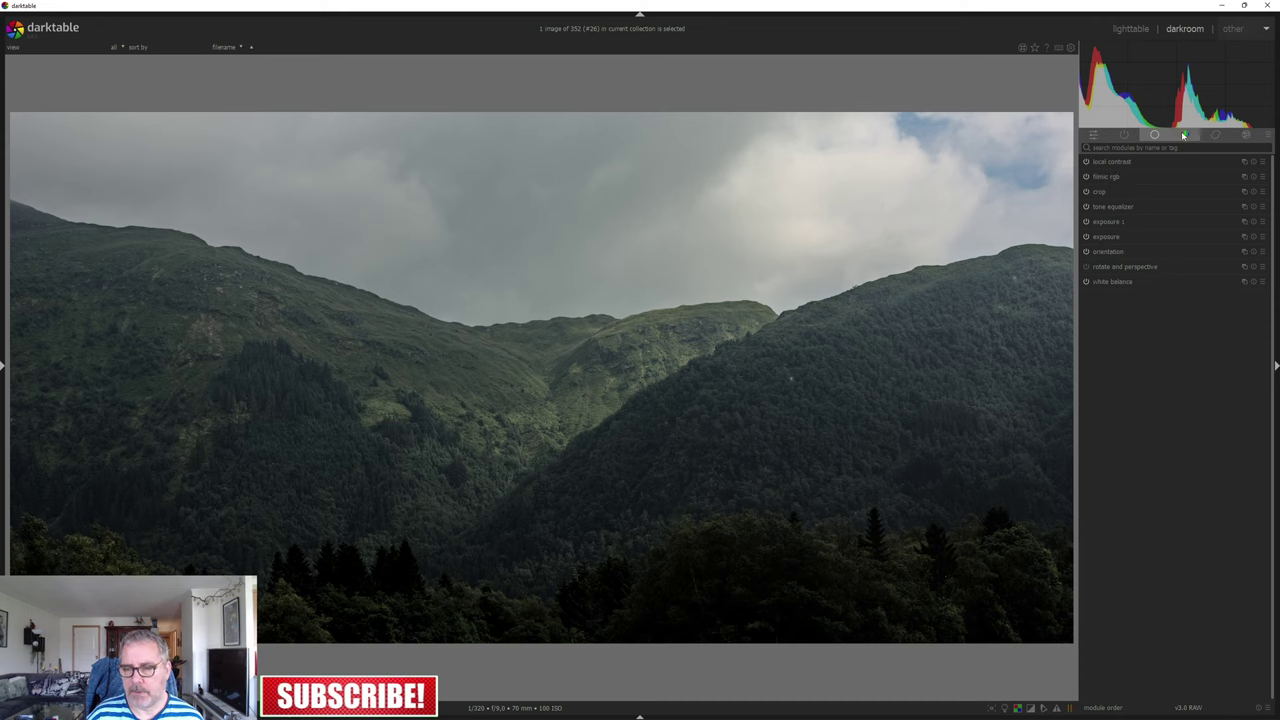
left_click(1180, 136)
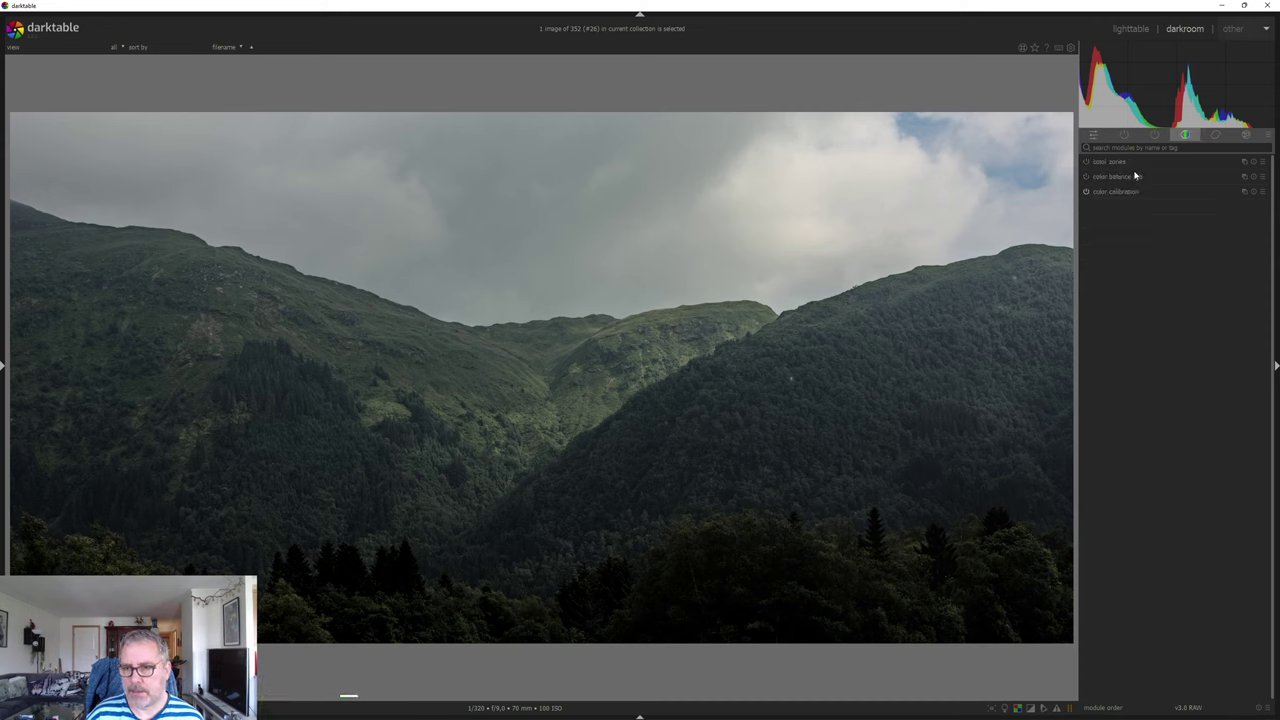
Raise color calibration's CAT temperature from about 4500 K to about 5157 K.
left_click(1135, 192)
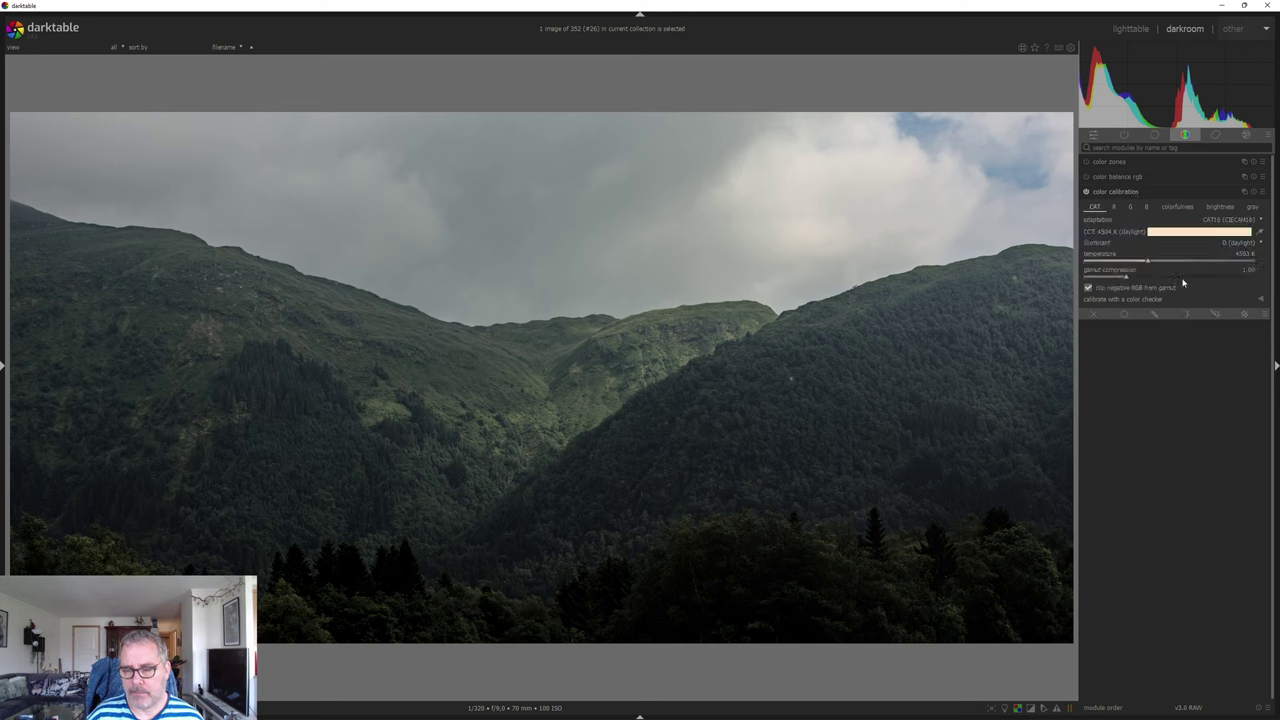
scroll(1149, 263, "up", 1)
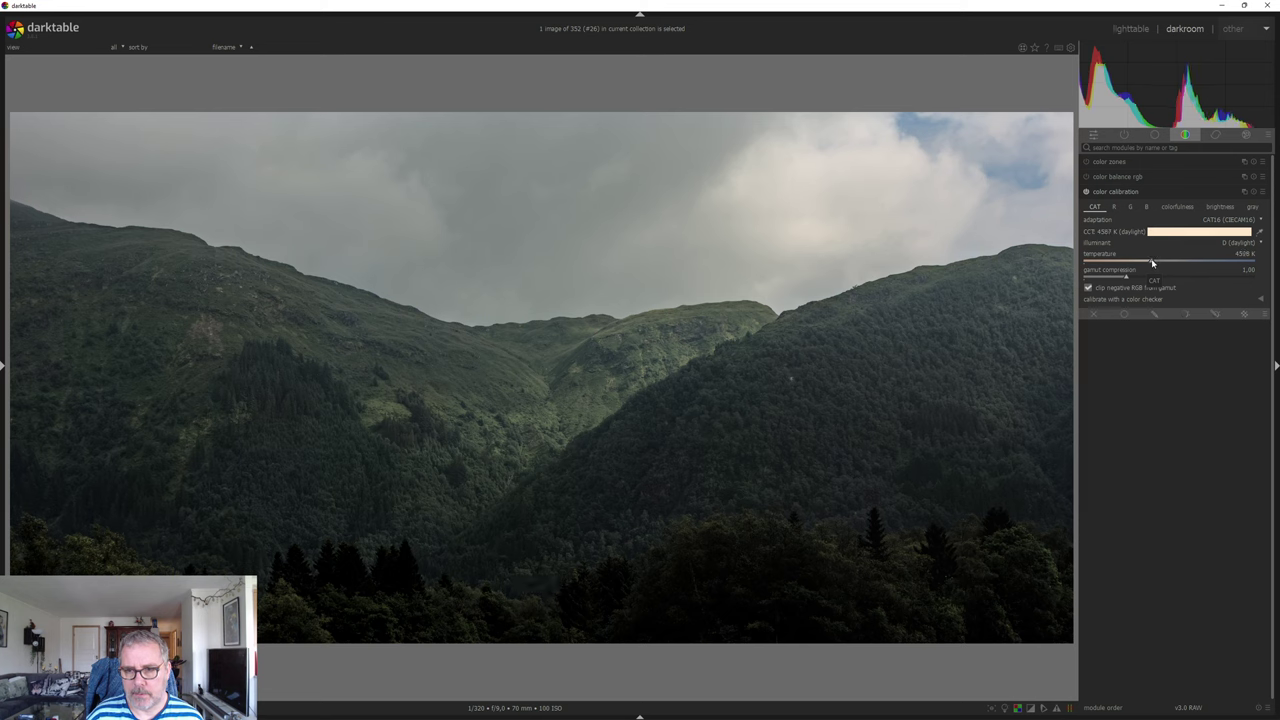
left_click_drag(1152, 263, 1157, 263)
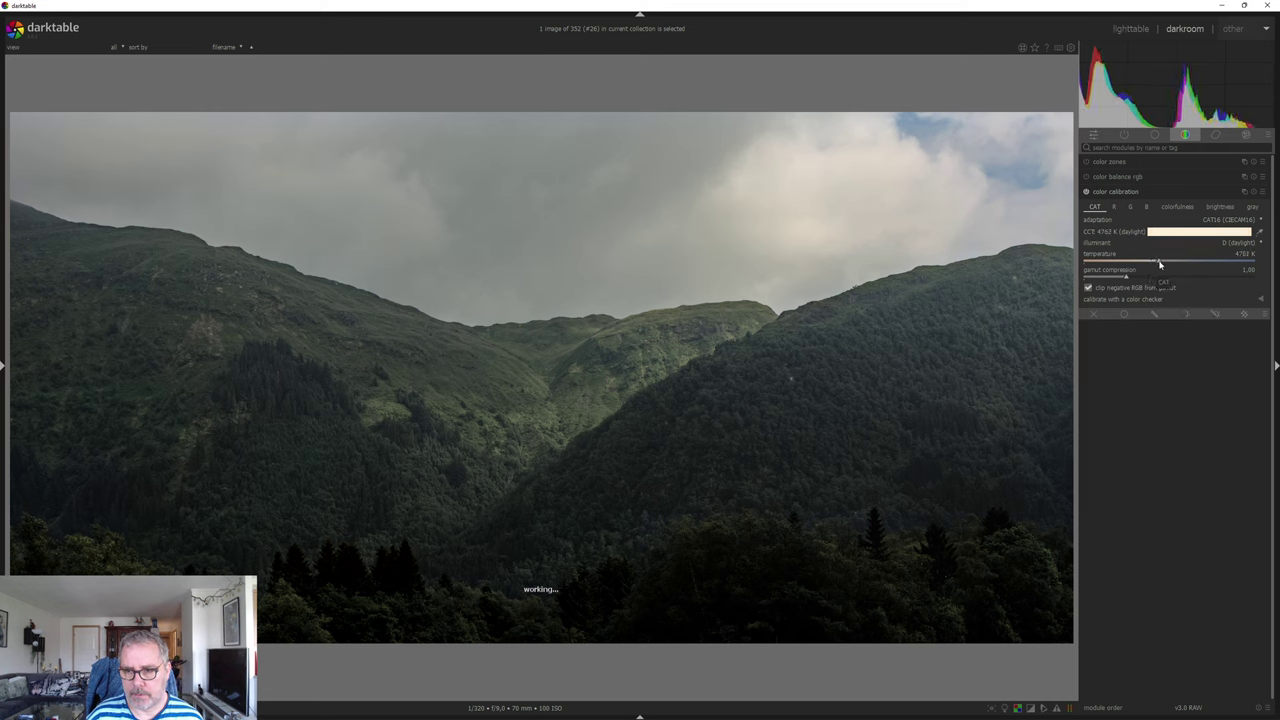
mouse_move(1158, 263)
left_mouse_down()
mouse_move(1193, 264)
mouse_move(1173, 264)
left_mouse_up()
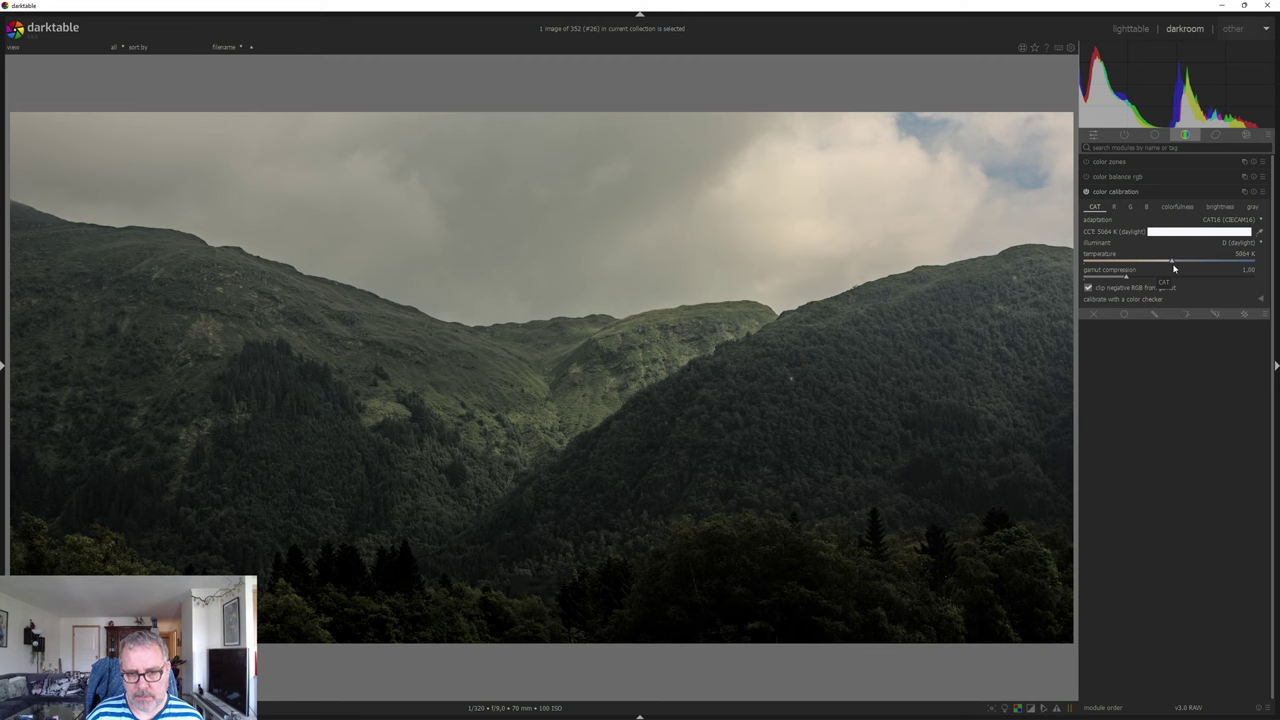
left_click_drag(1172, 268, 1181, 266)
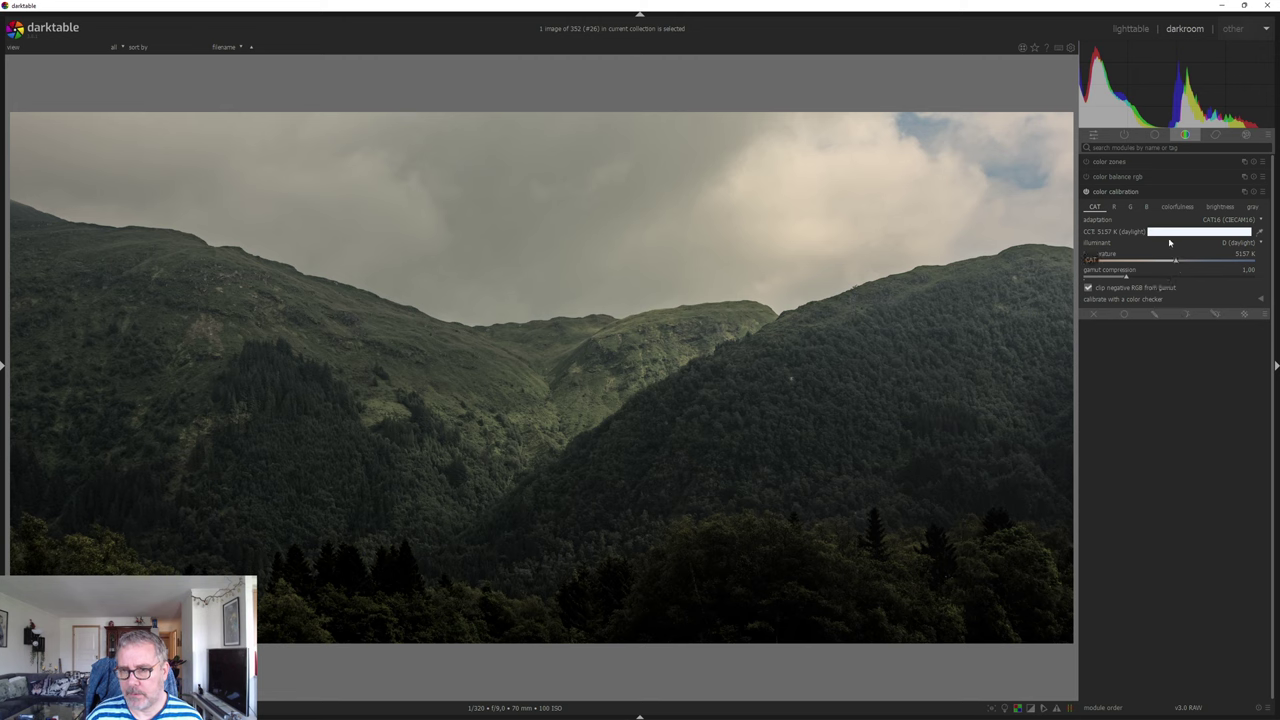
Create a second color calibration instance and set its red channel's red input to about 1.055.
left_click(1245, 192)
left_click(1215, 206)
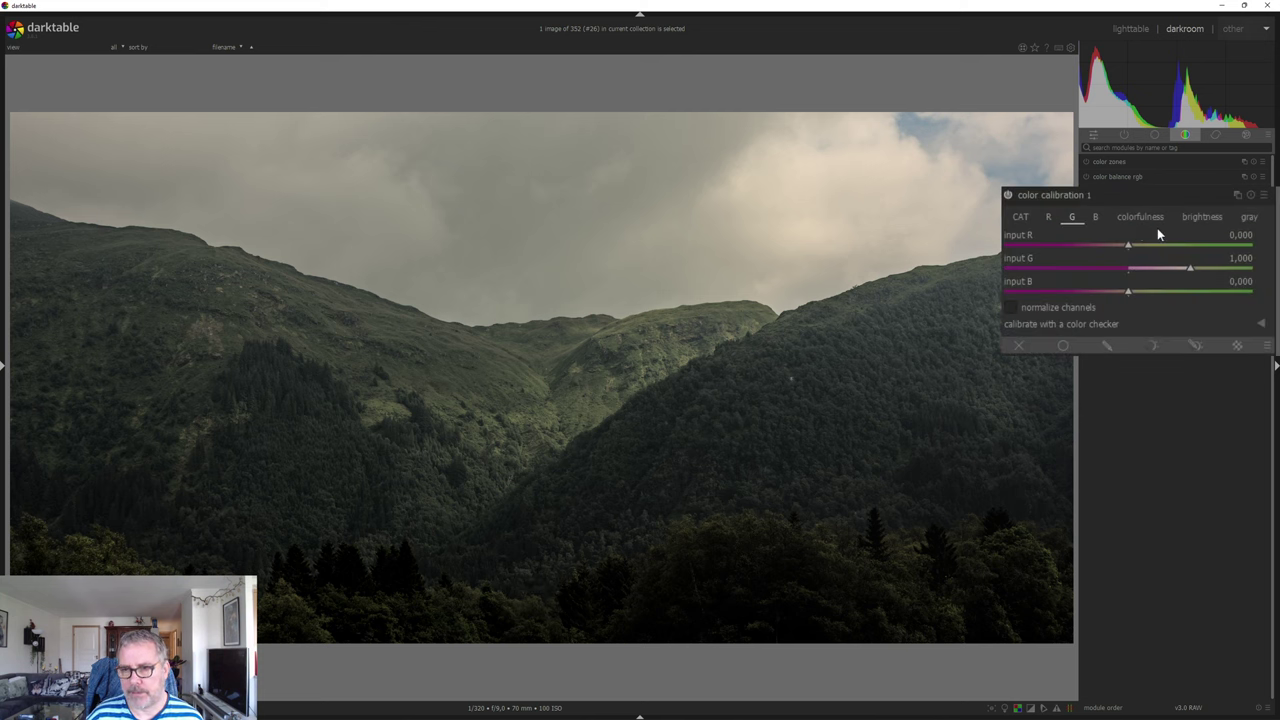
left_click(1051, 215)
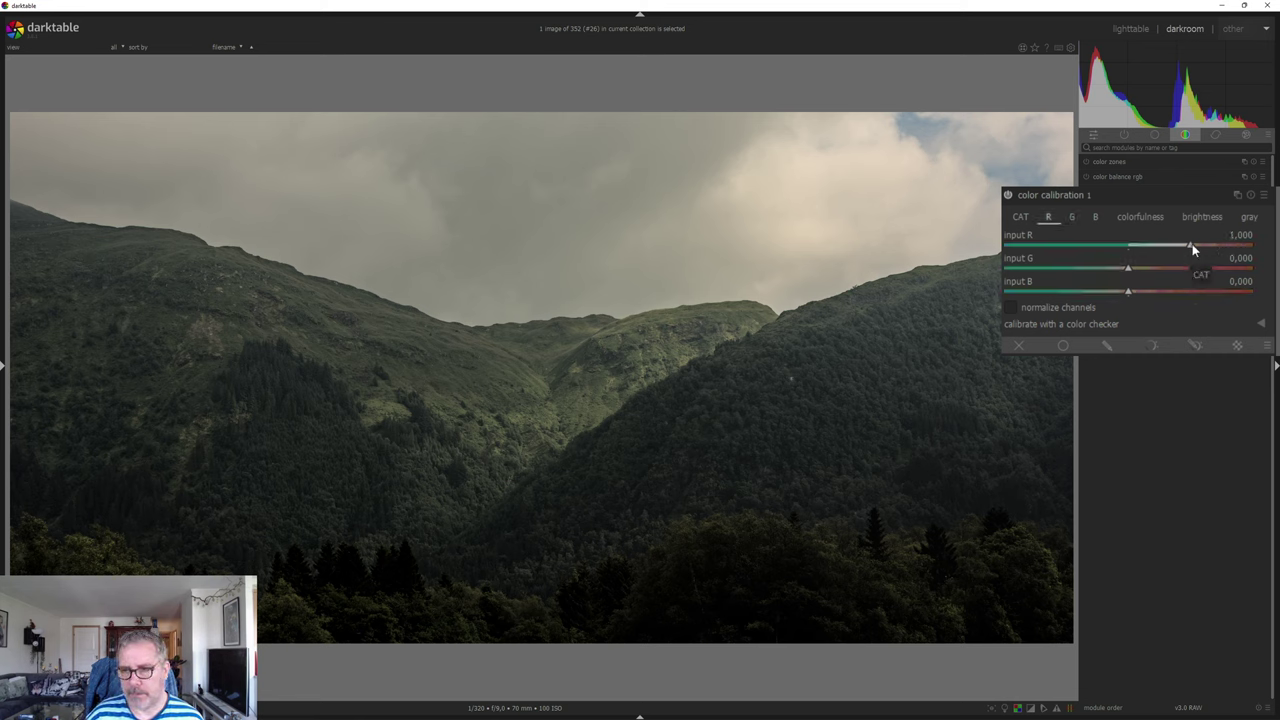
left_click_drag(1192, 245, 1196, 245)
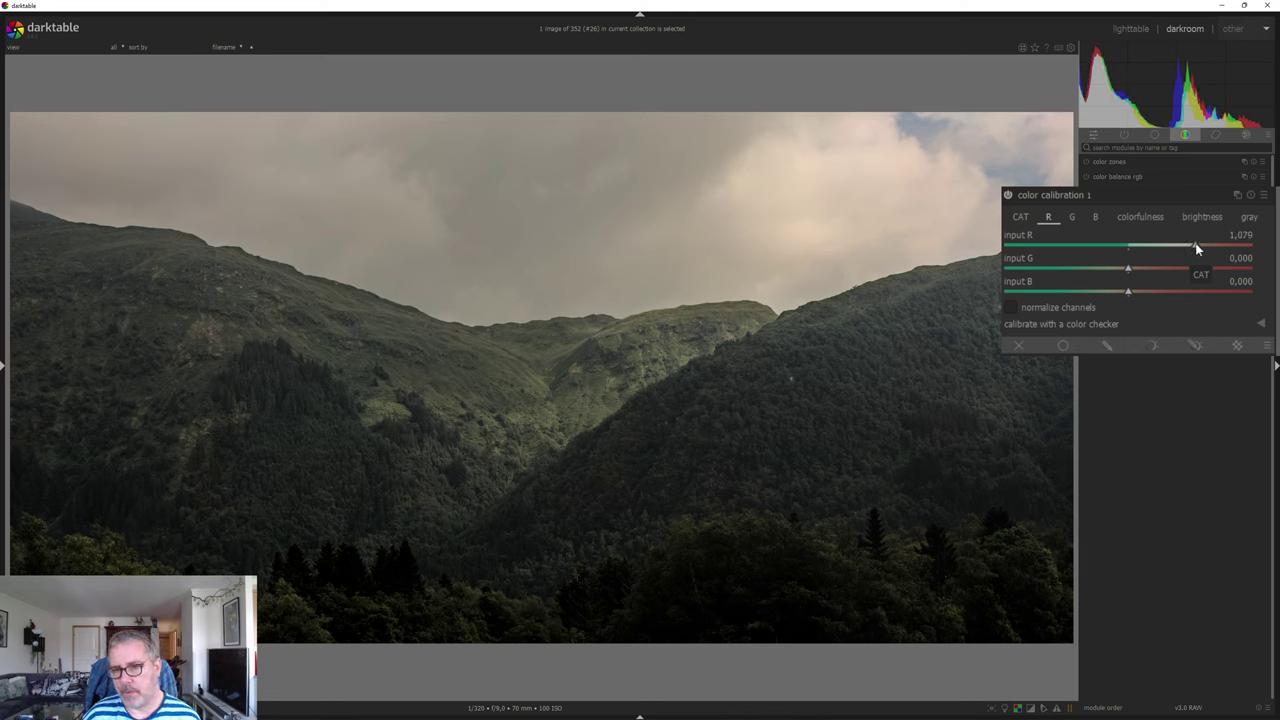
left_click_drag(1196, 243, 1196, 243)
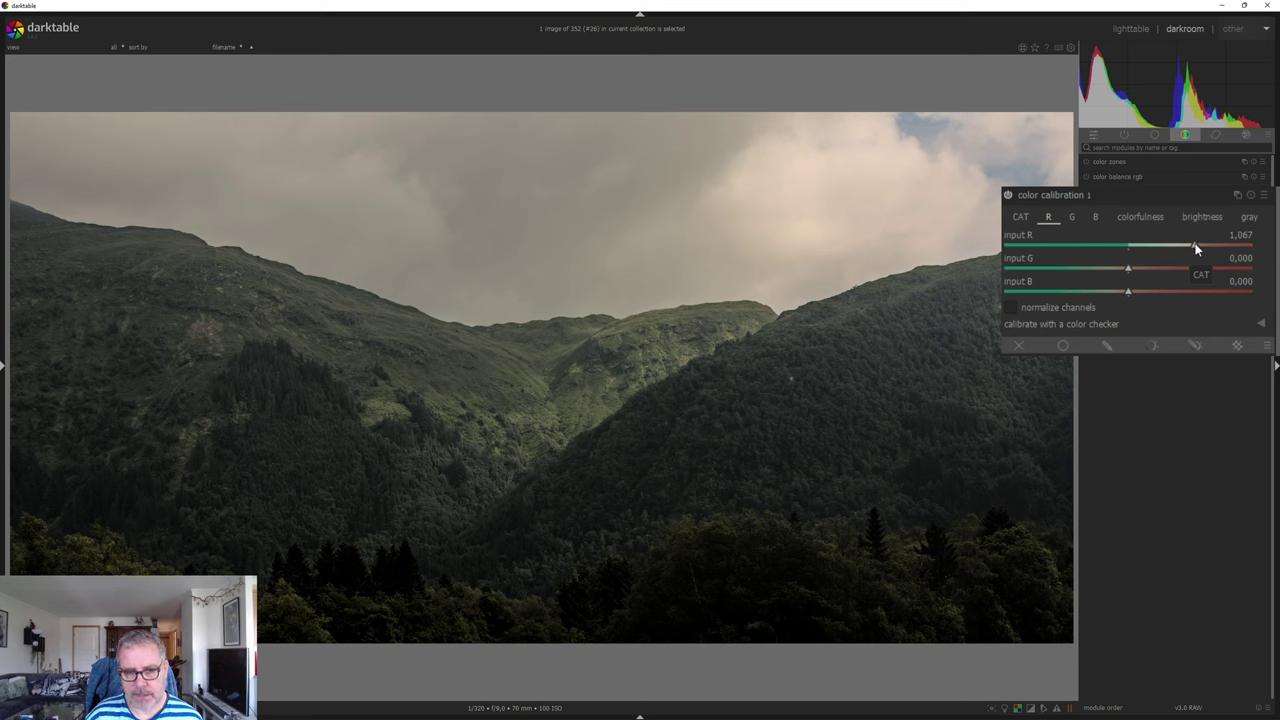
left_click_drag(1196, 247, 1193, 247)
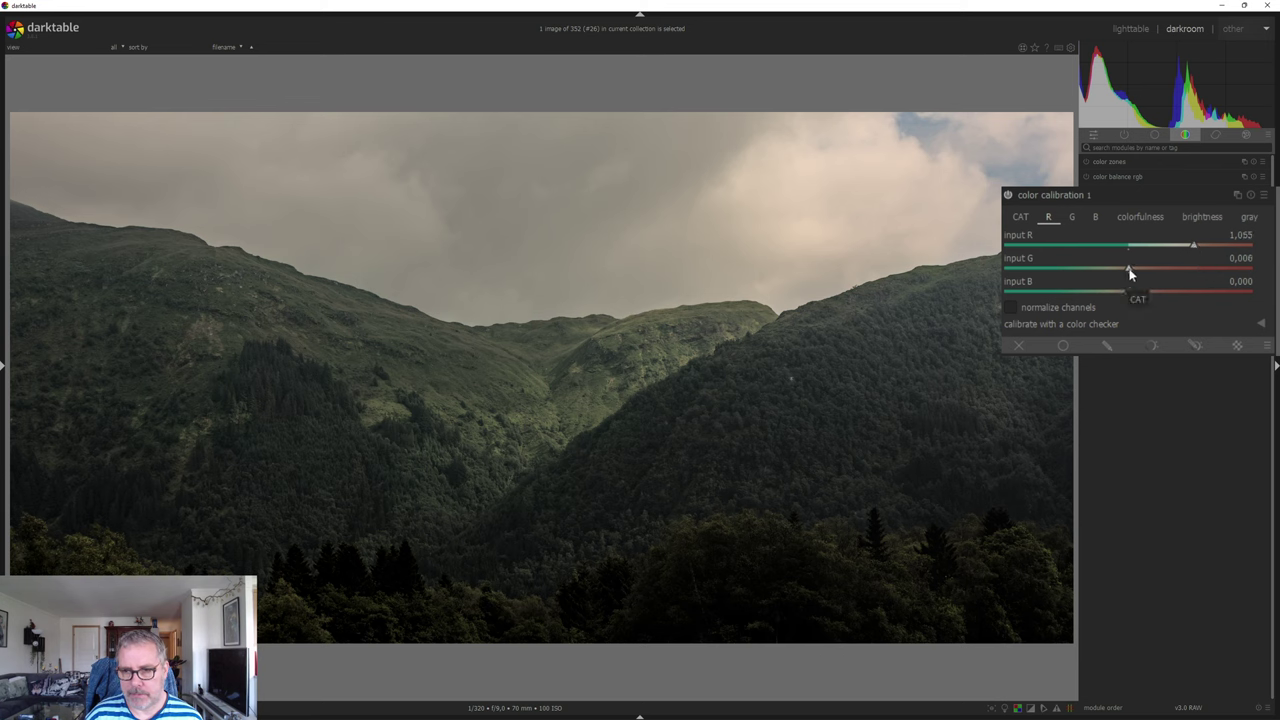
Pull the red channel's green input to about -0.041, blue at -0.192, then toggle to compare.
left_click_drag(1122, 270, 1131, 270)
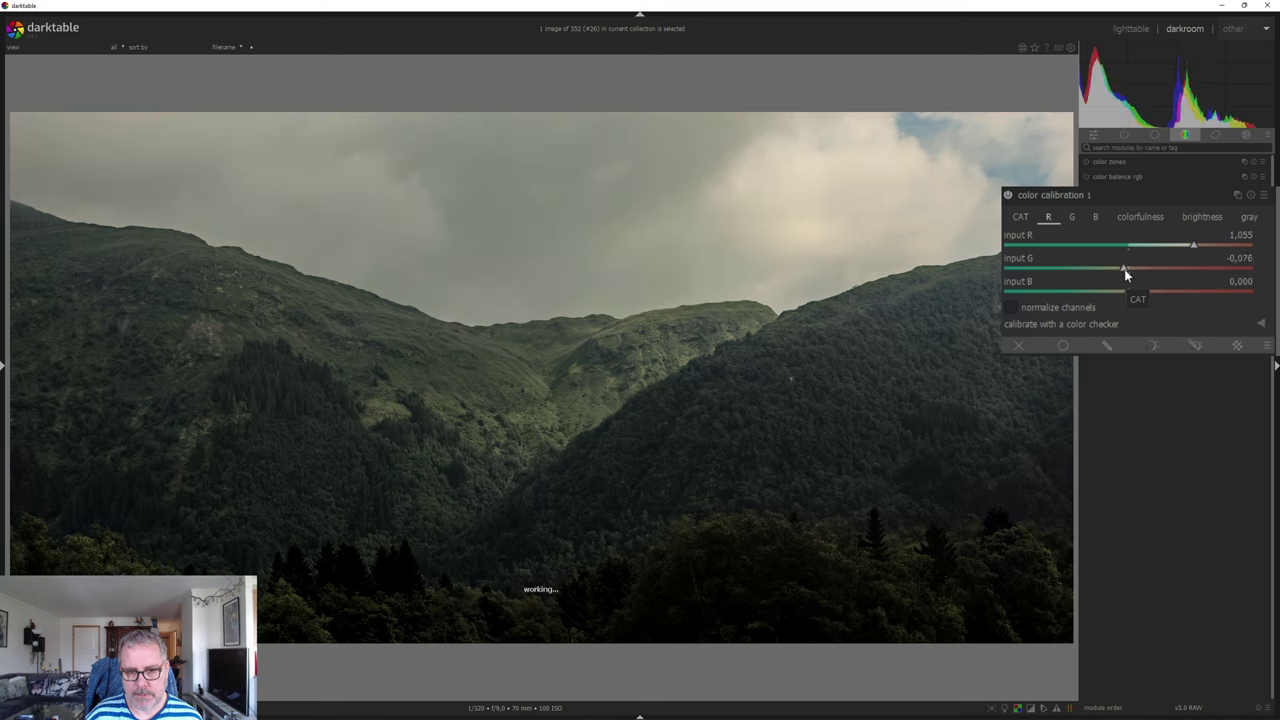
mouse_move(1131, 269)
left_mouse_down()
mouse_move(1132, 294)
mouse_move(1107, 305)
mouse_move(1119, 309)
left_mouse_up()
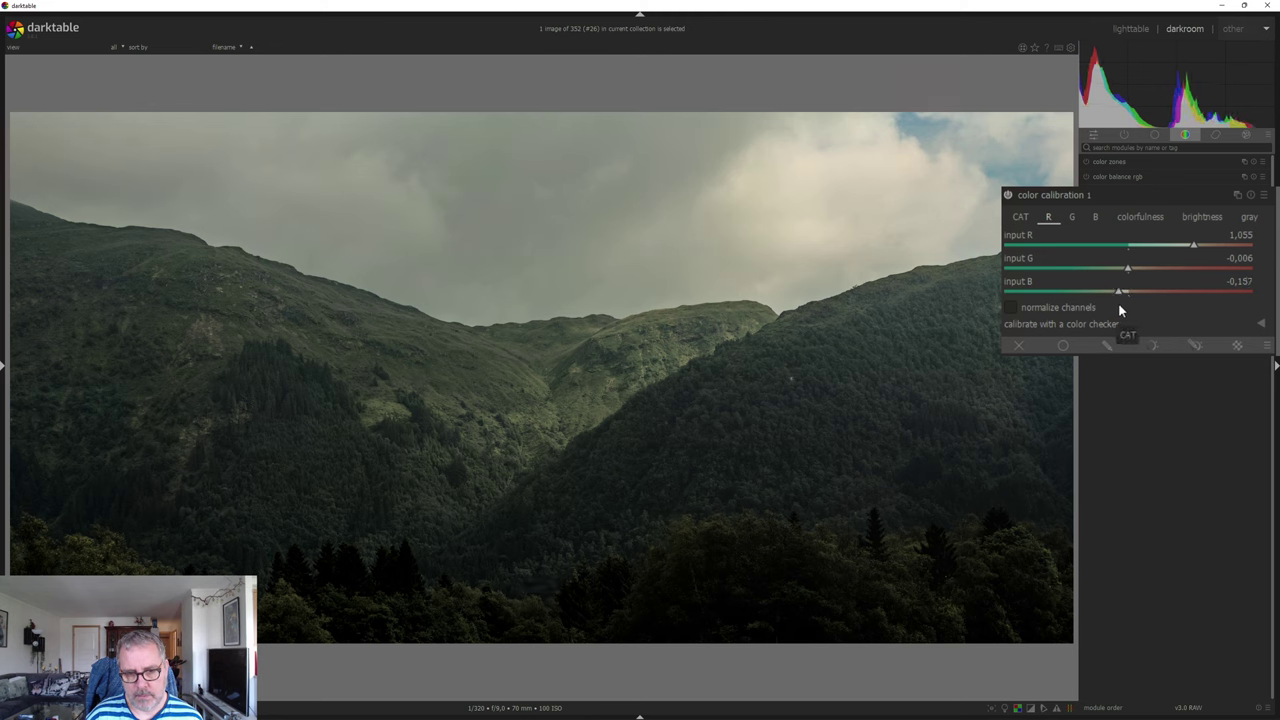
scroll(1118, 306, "down", 2)
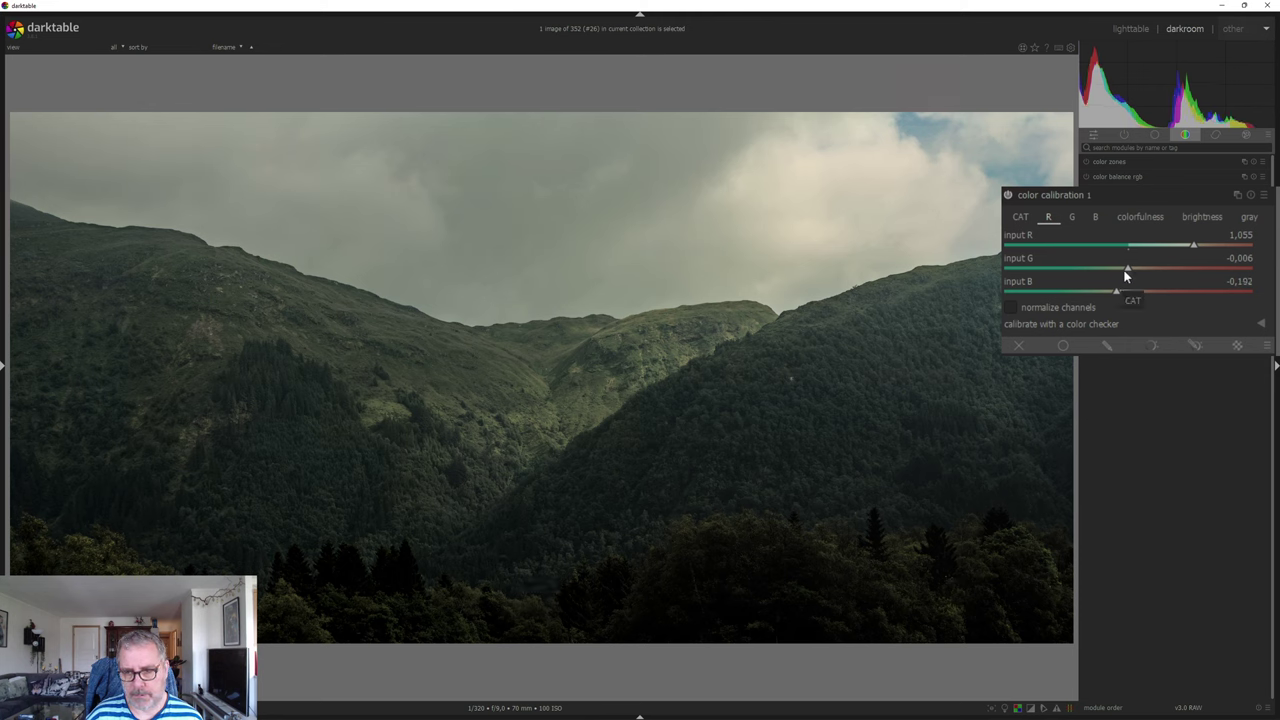
scroll(1126, 270, "down", 1)
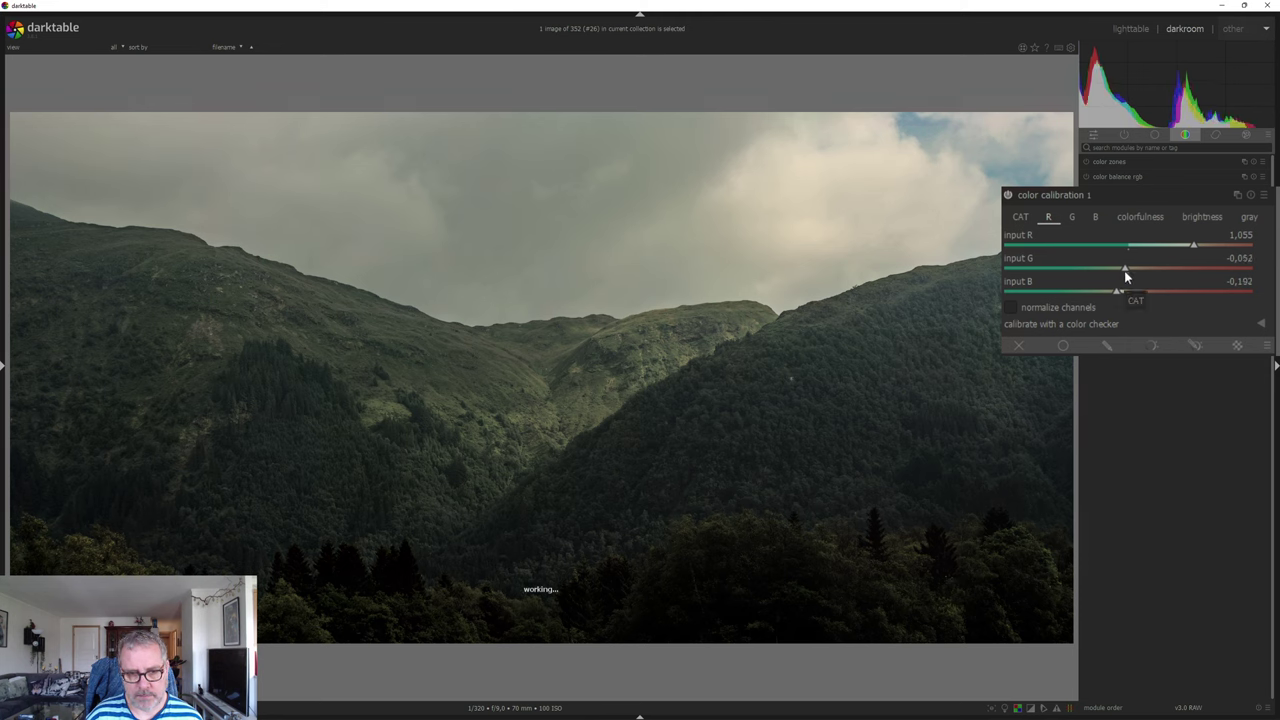
left_click_drag(1131, 277, 1126, 278)
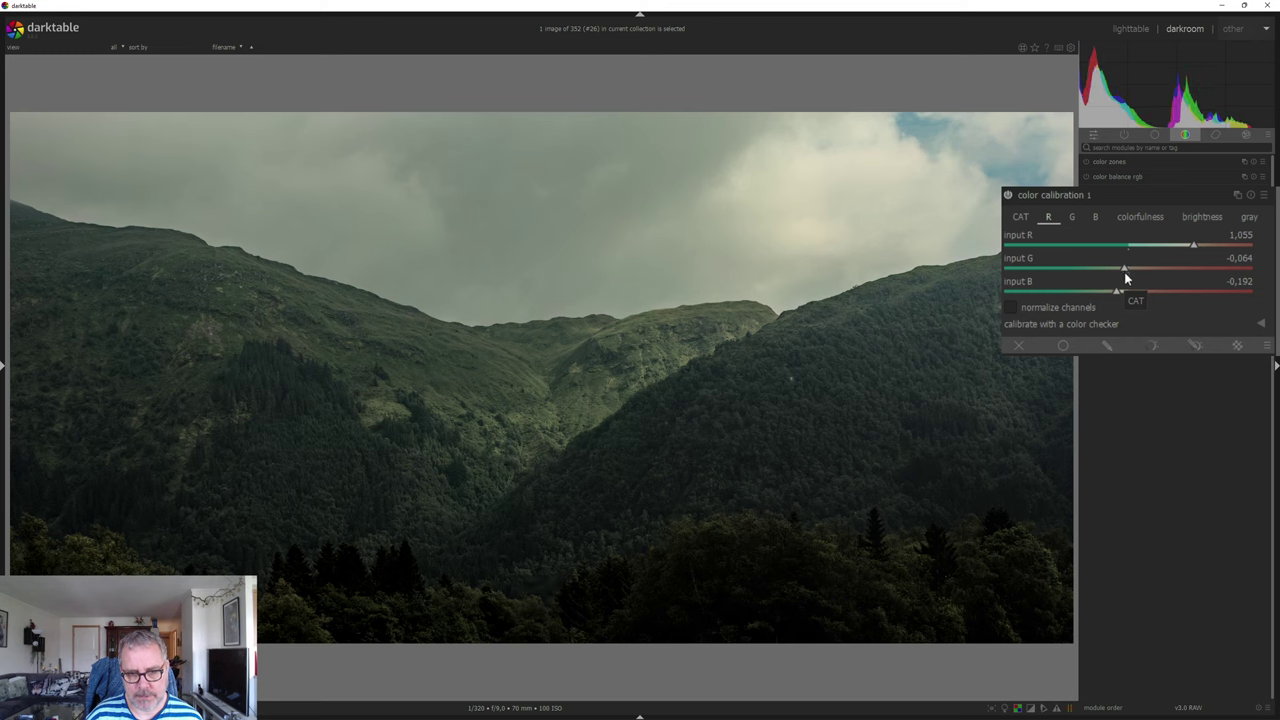
scroll(1126, 278, "up", 1)
scroll(1126, 278, "up", 1)
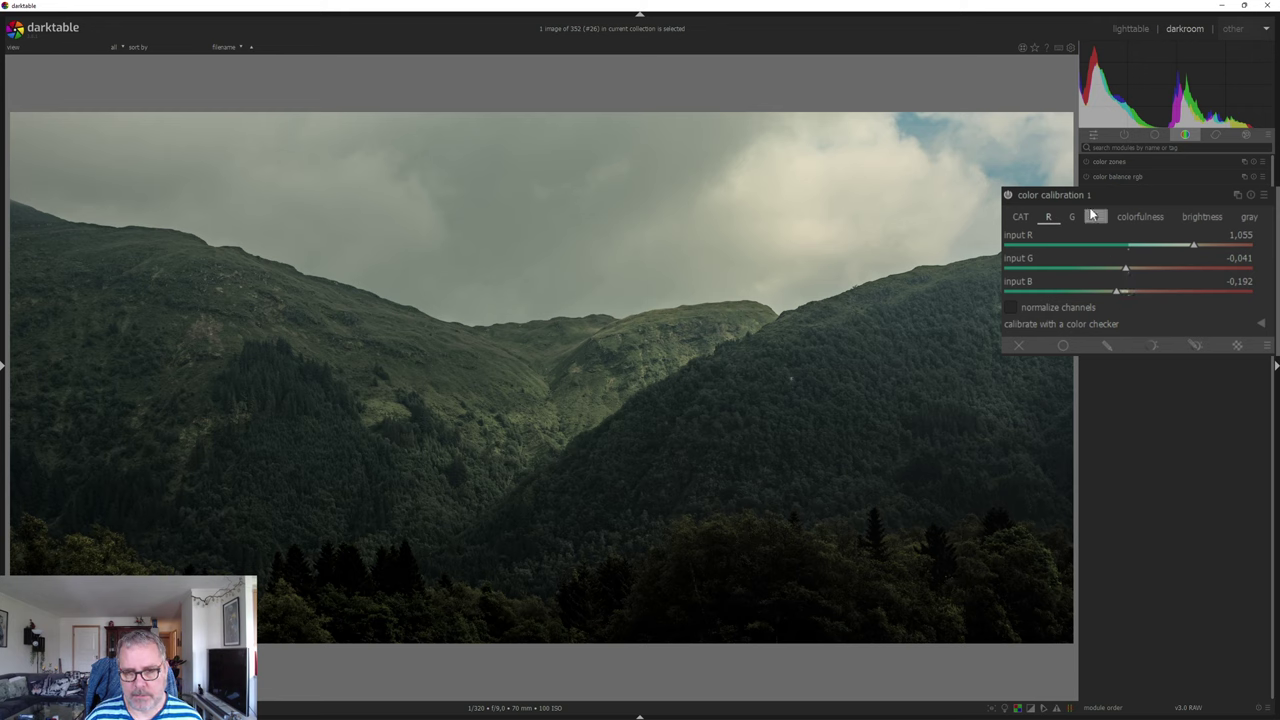
left_click(1008, 195)
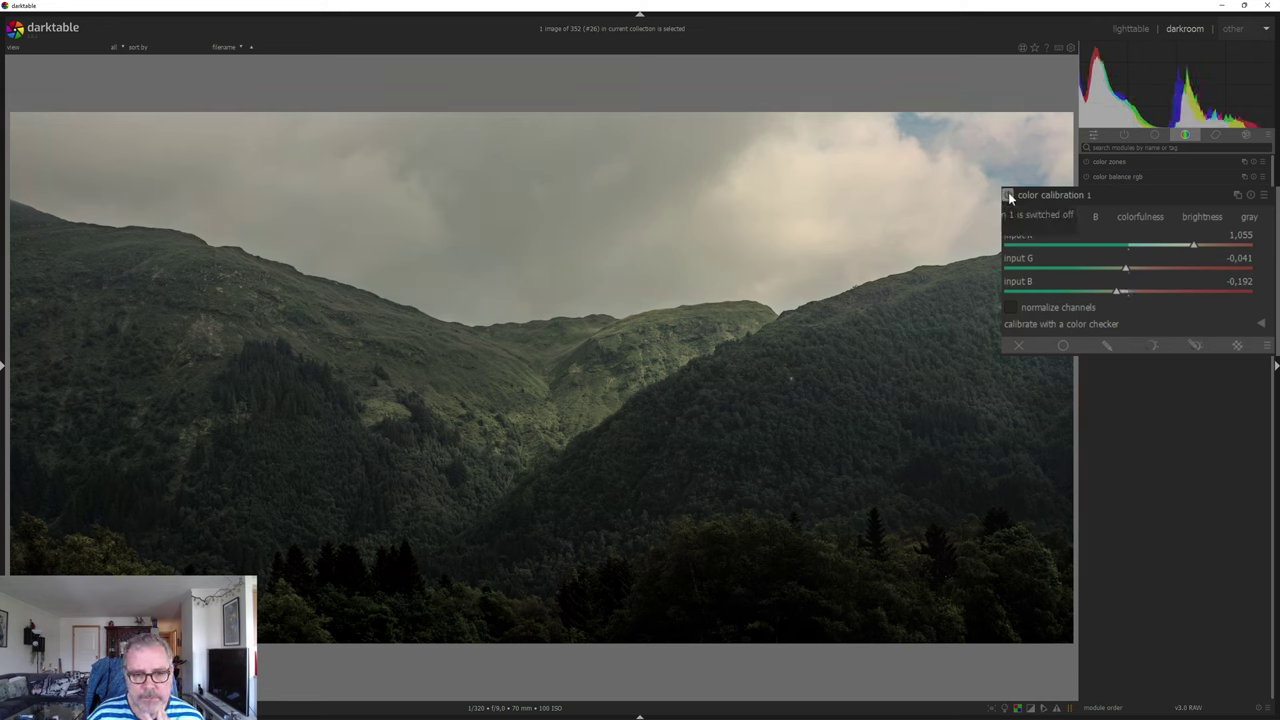
left_click(1008, 195)
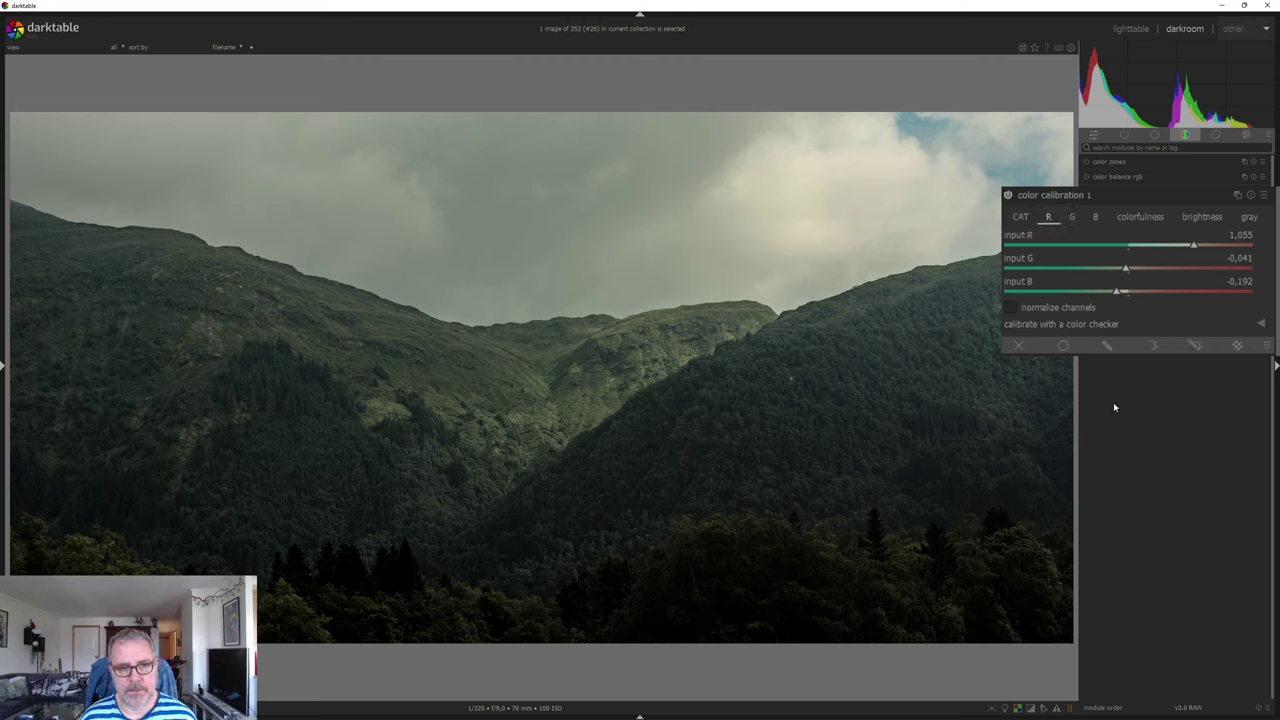
Bring up the green channel mix settings in color calibration.
left_click(1073, 219)
scroll(1191, 269, "up", 2)
scroll(1191, 269, "up", 1)
scroll(1195, 269, "up", 1)
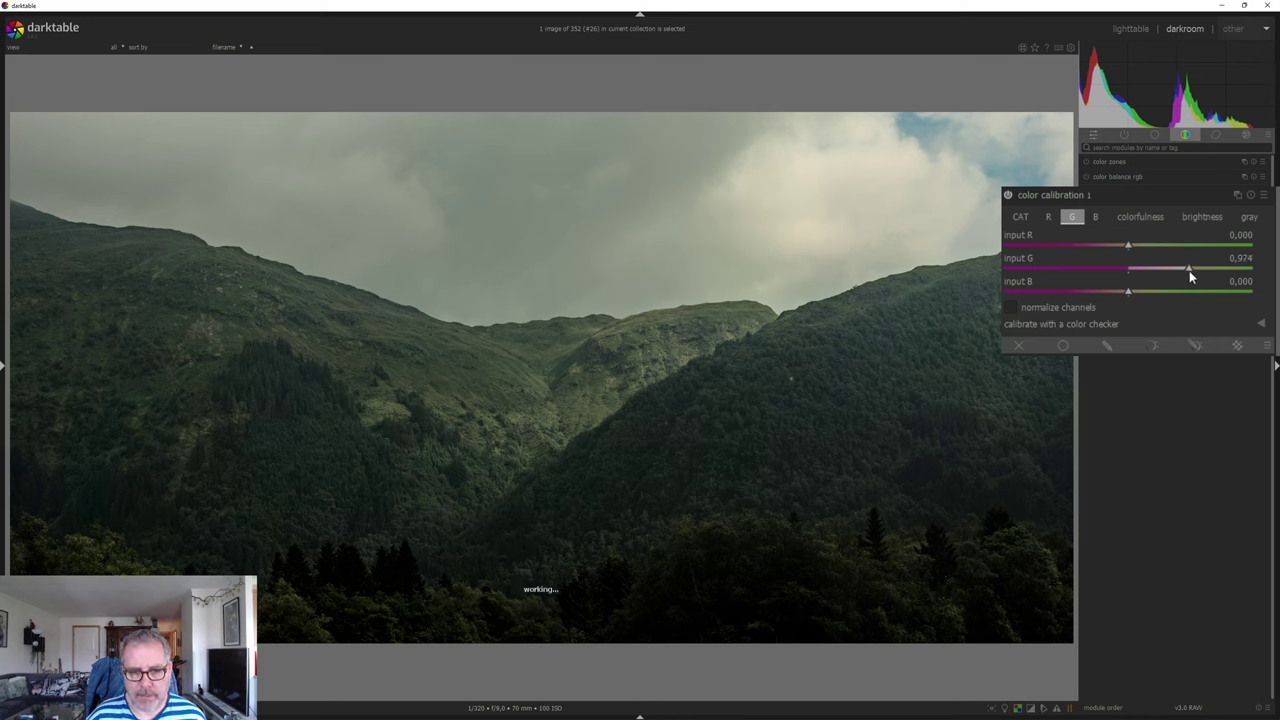
scroll(1193, 277, "down", 1)
scroll(1193, 276, "down", 1)
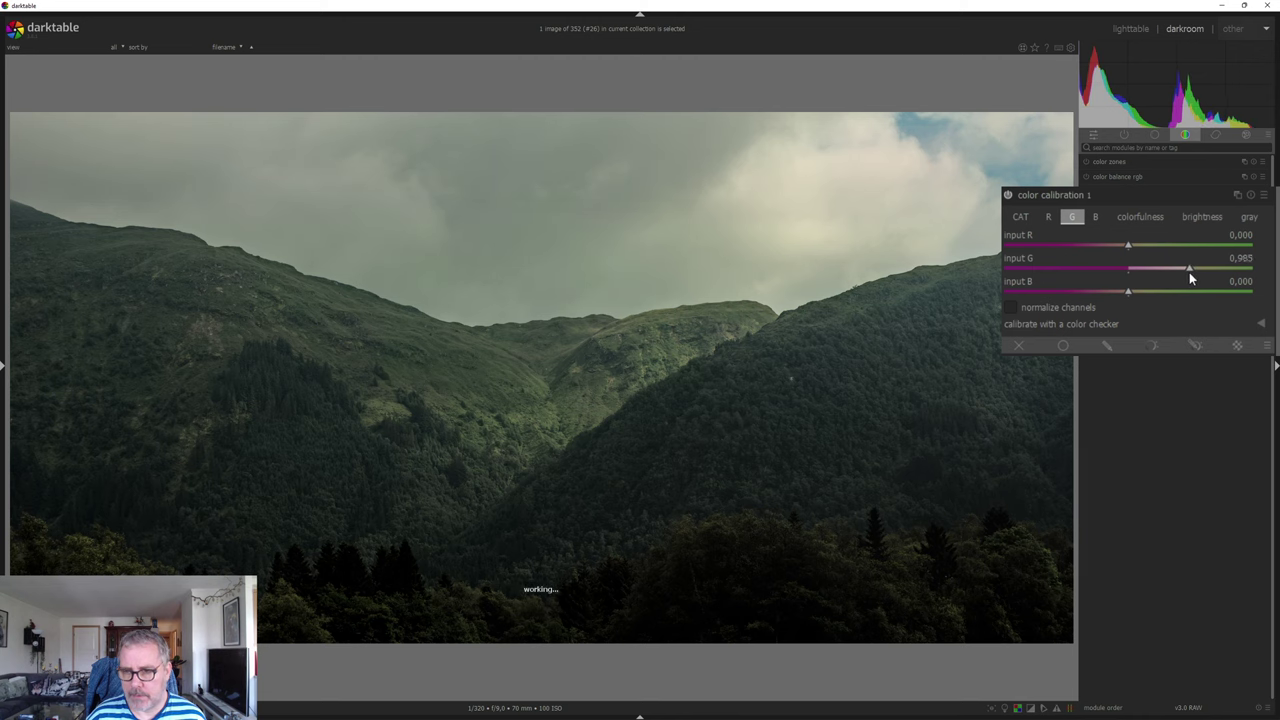
scroll(1191, 276, "down", 1)
scroll(1191, 272, "down", 2)
scroll(1195, 272, "down", 1)
scroll(1188, 273, "down", 1)
scroll(1190, 280, "up", 2)
scroll(1193, 280, "up", 2)
scroll(1194, 281, "up", 2)
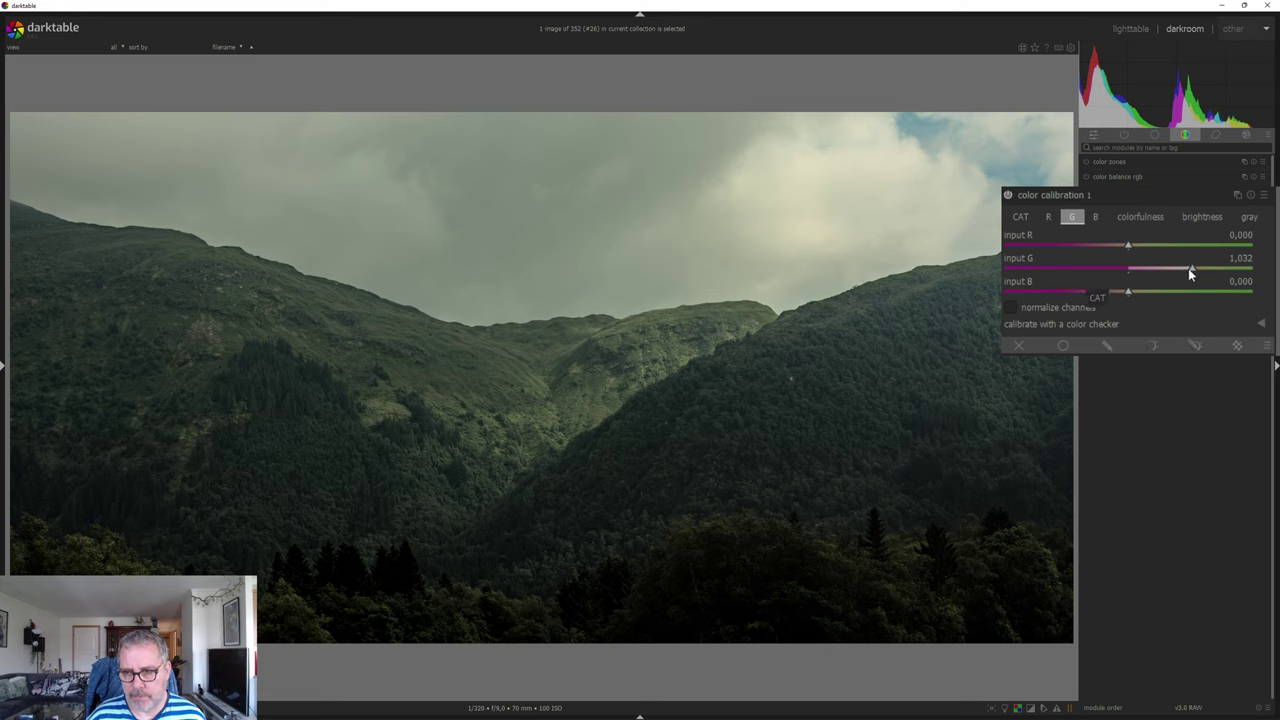
Set the green channel mix to input R -0.017, G 1.032 and B -0.204.
double_click(1188, 268)
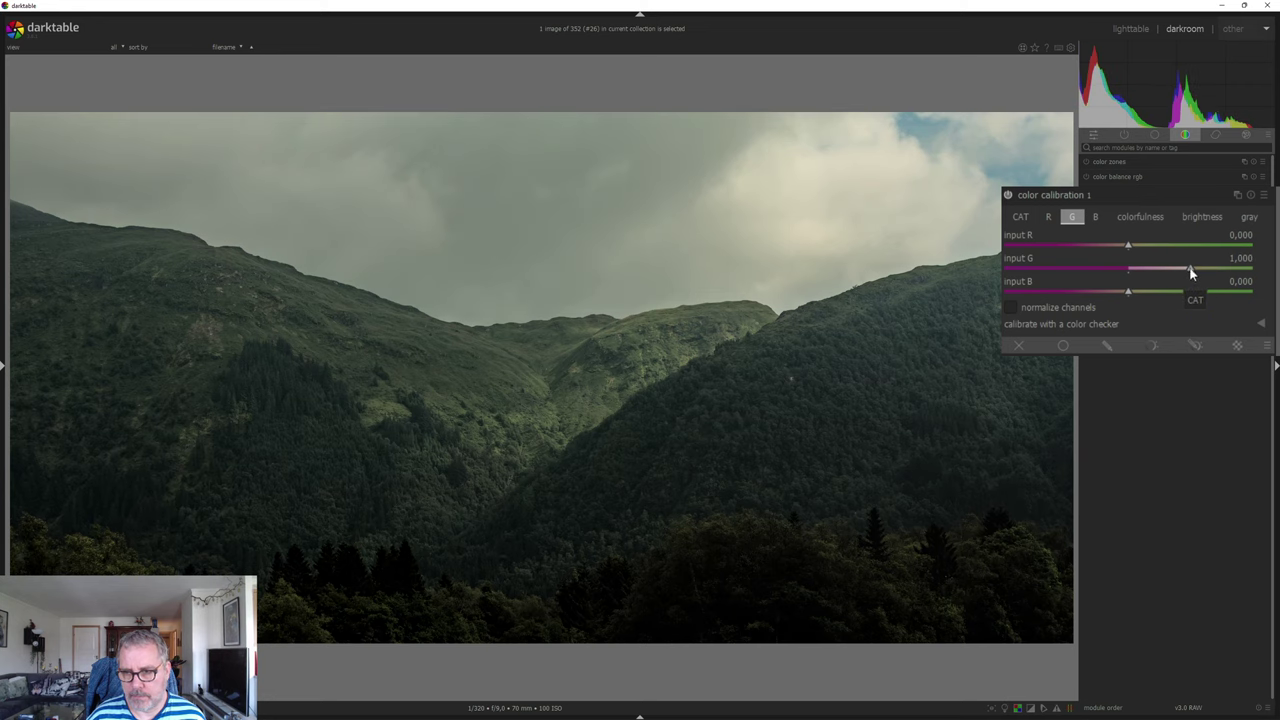
left_click_drag(1190, 272, 1193, 273)
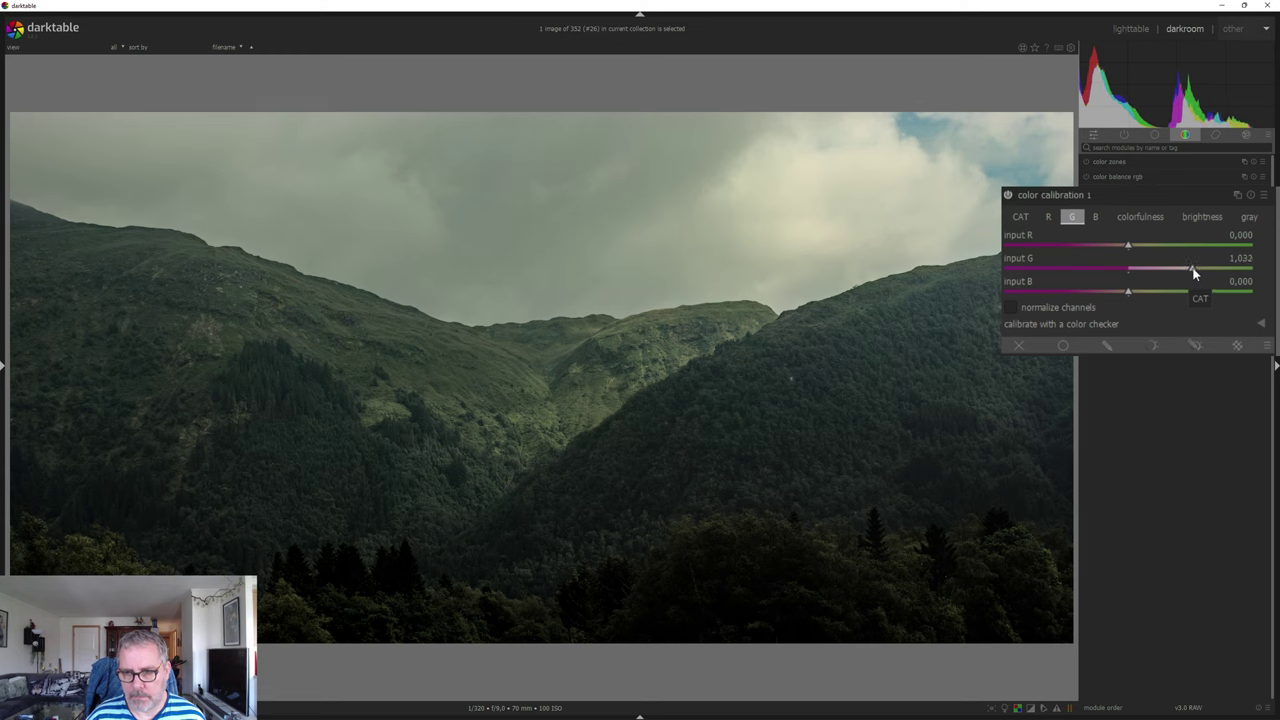
left_click_drag(1131, 245, 1127, 249)
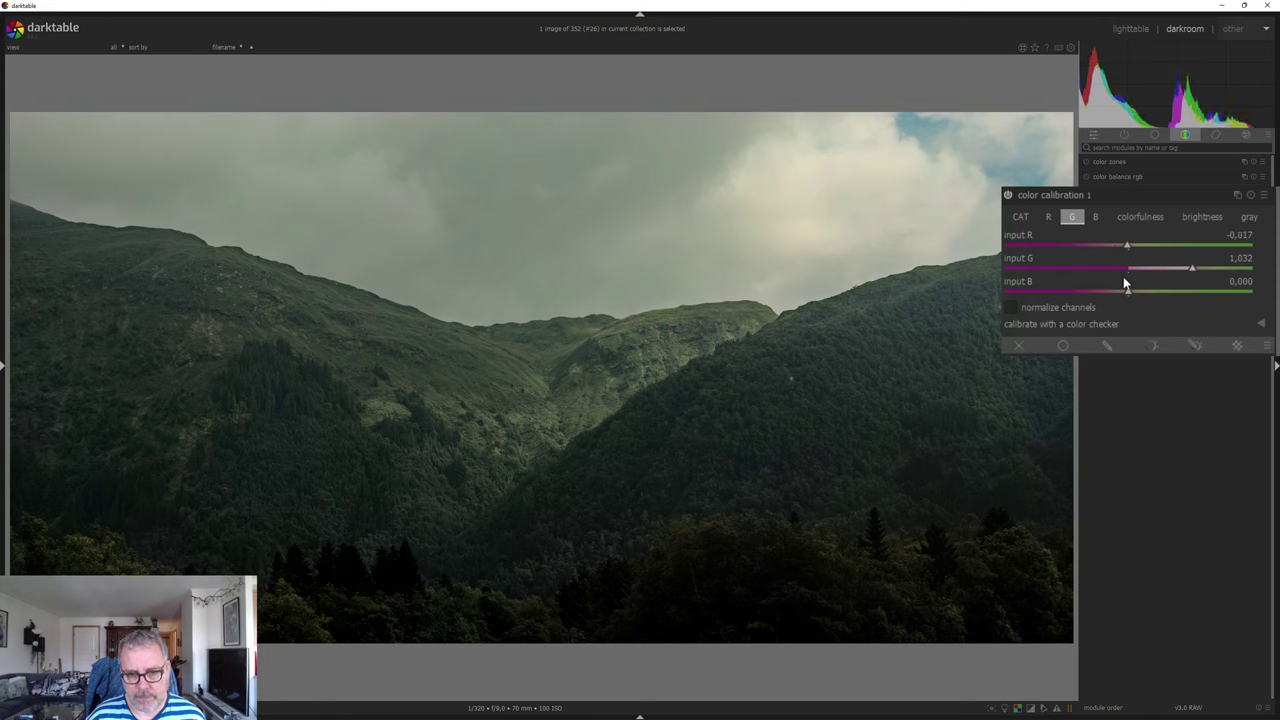
left_click_drag(1127, 293, 1117, 300)
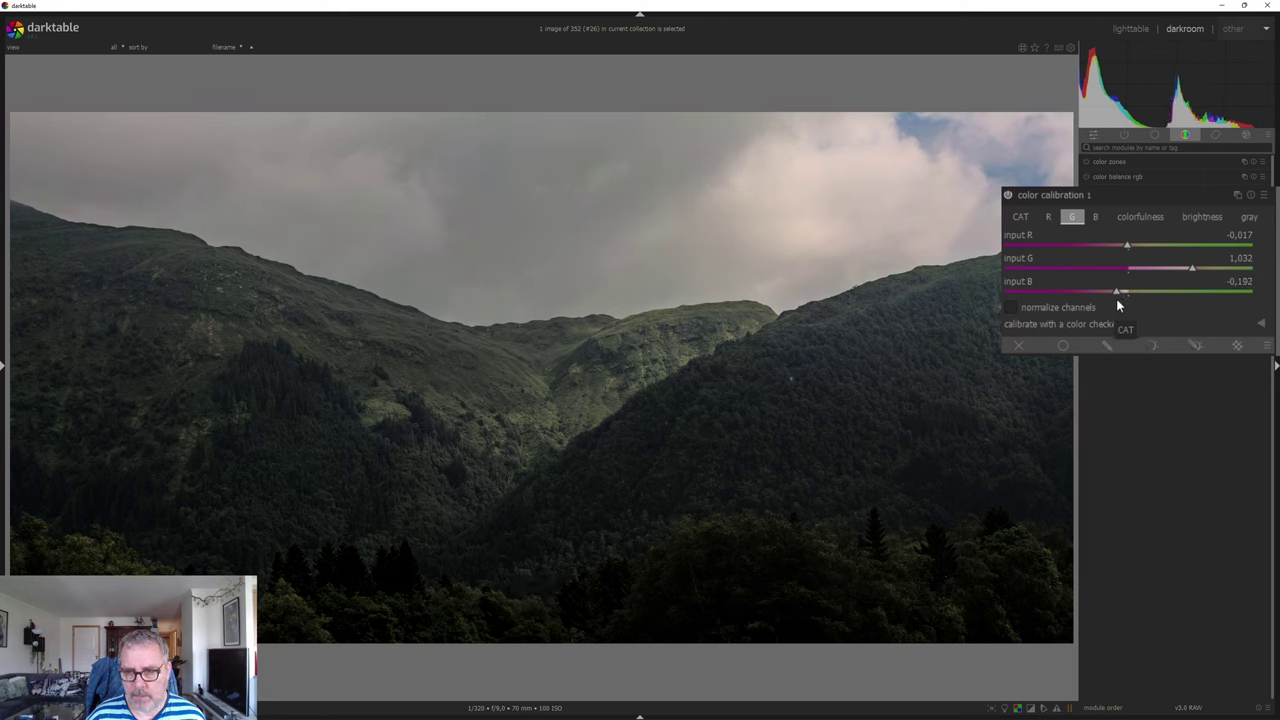
scroll(1118, 306, "down", 1)
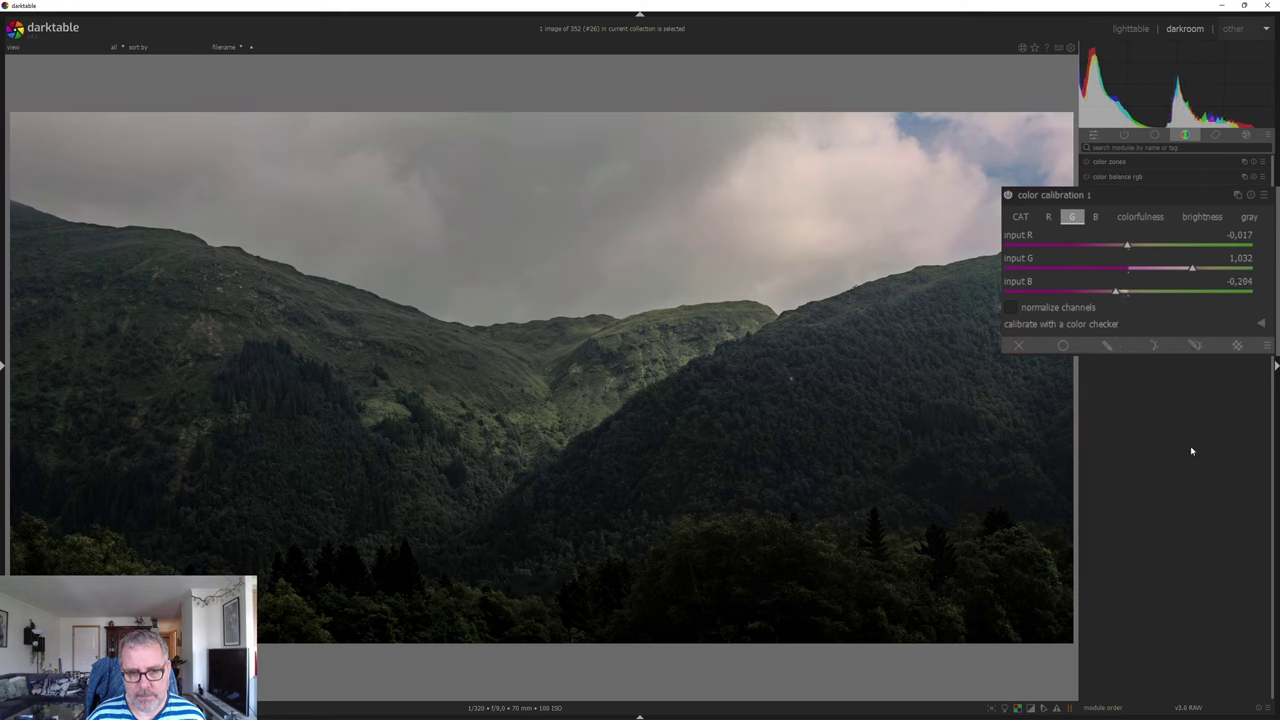
left_click(1006, 195)
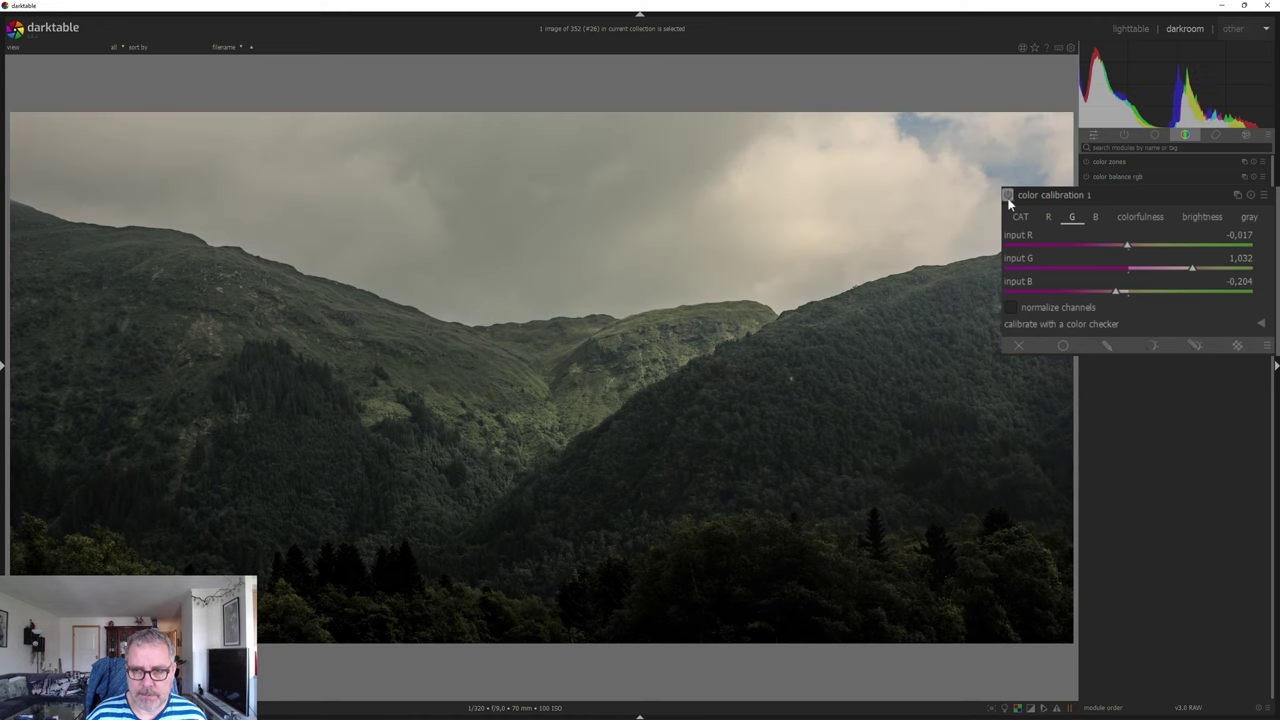
left_click(1007, 196)
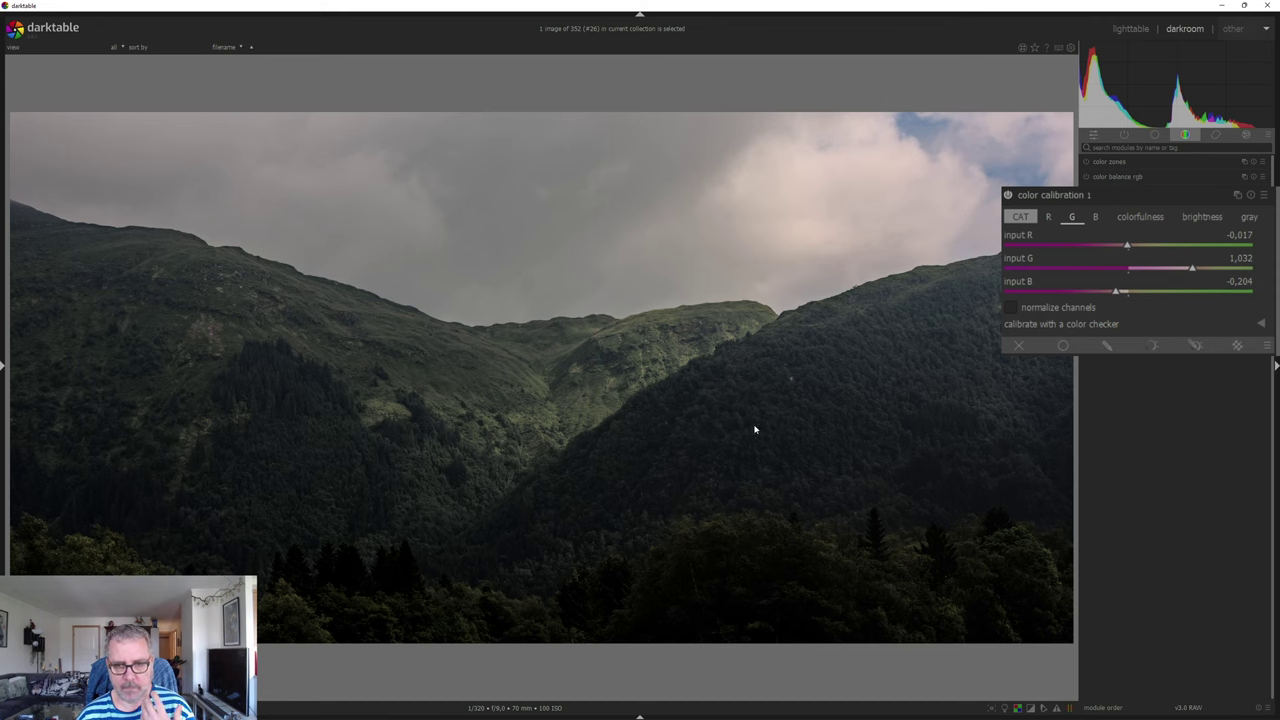
left_click(2, 368)
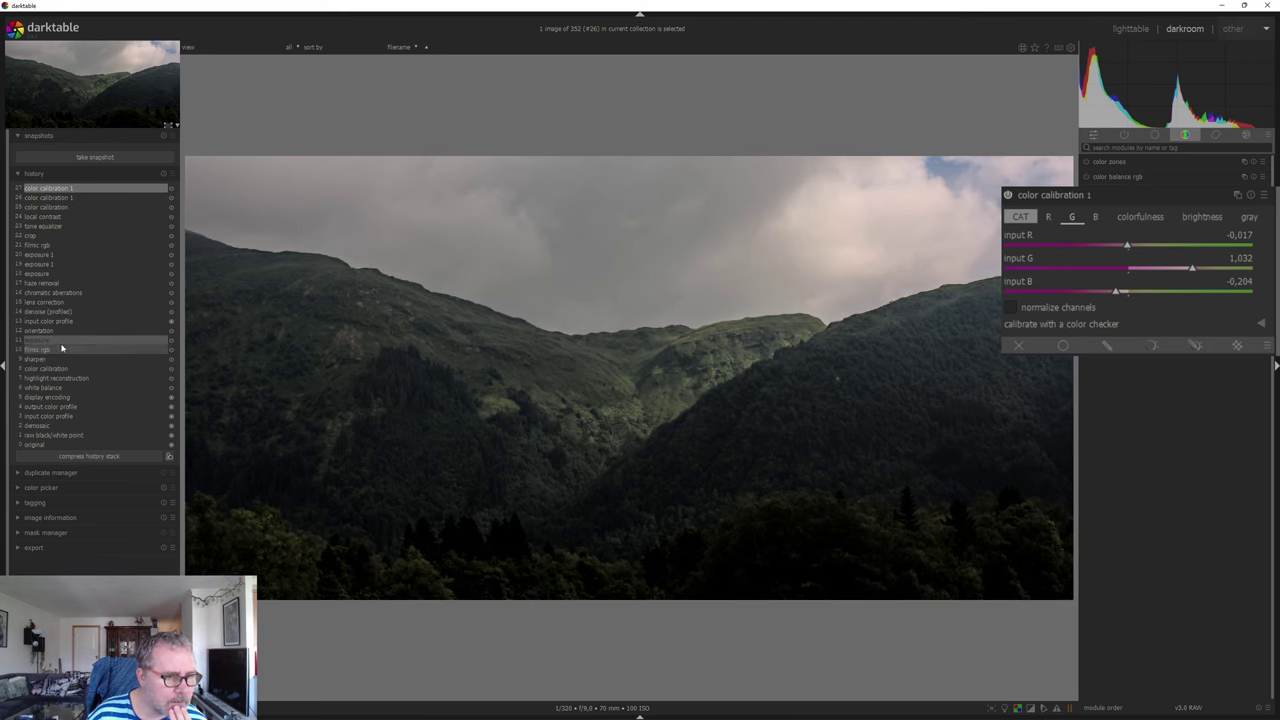
left_click(68, 322)
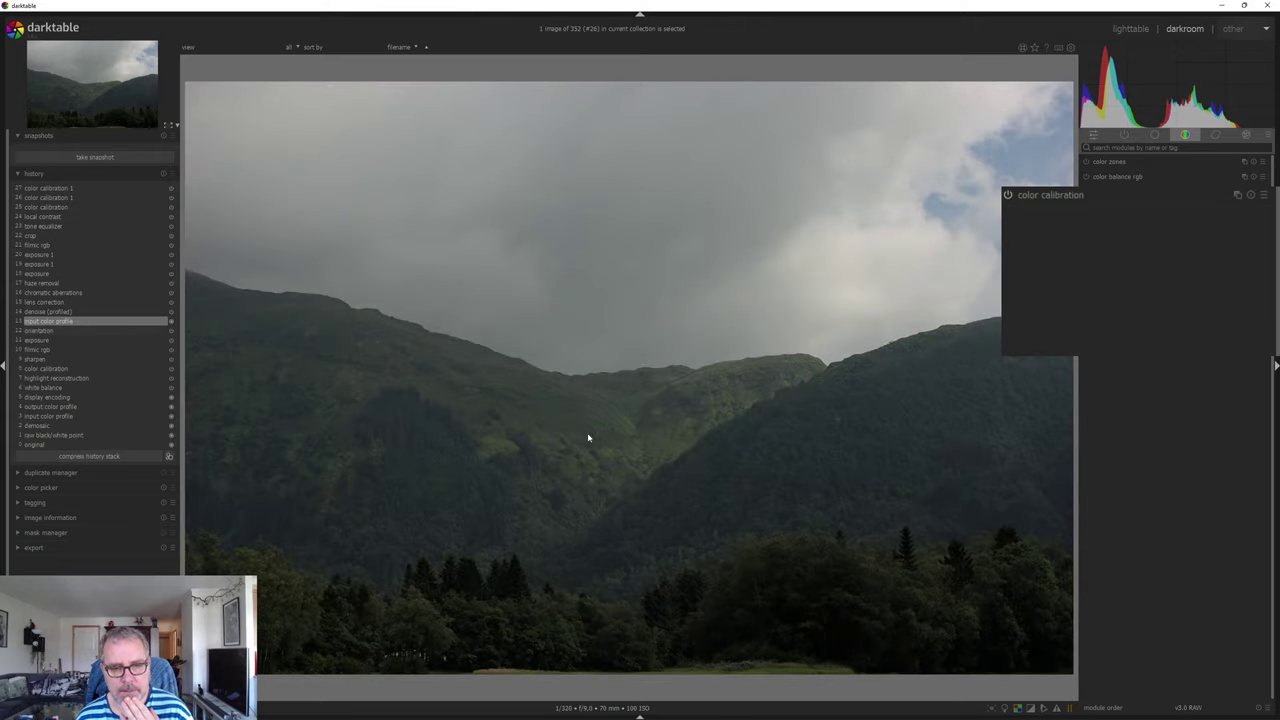
left_click(51, 188)
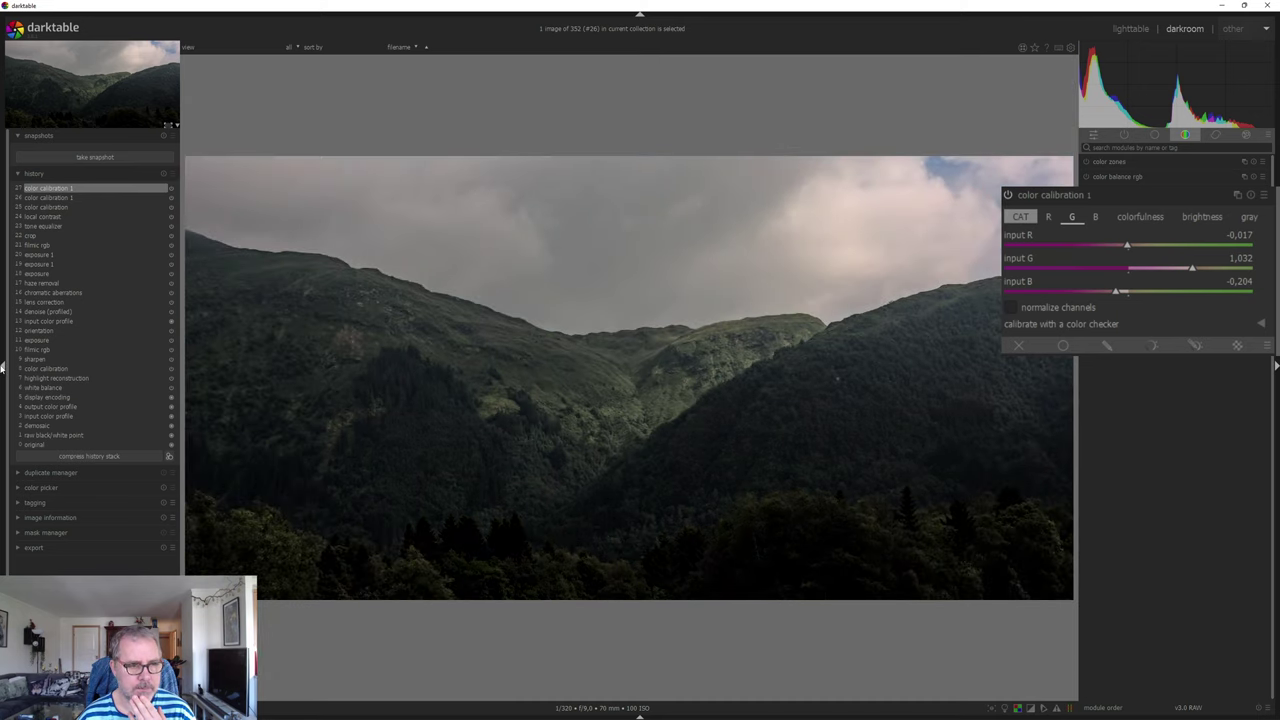
left_click(3, 365)
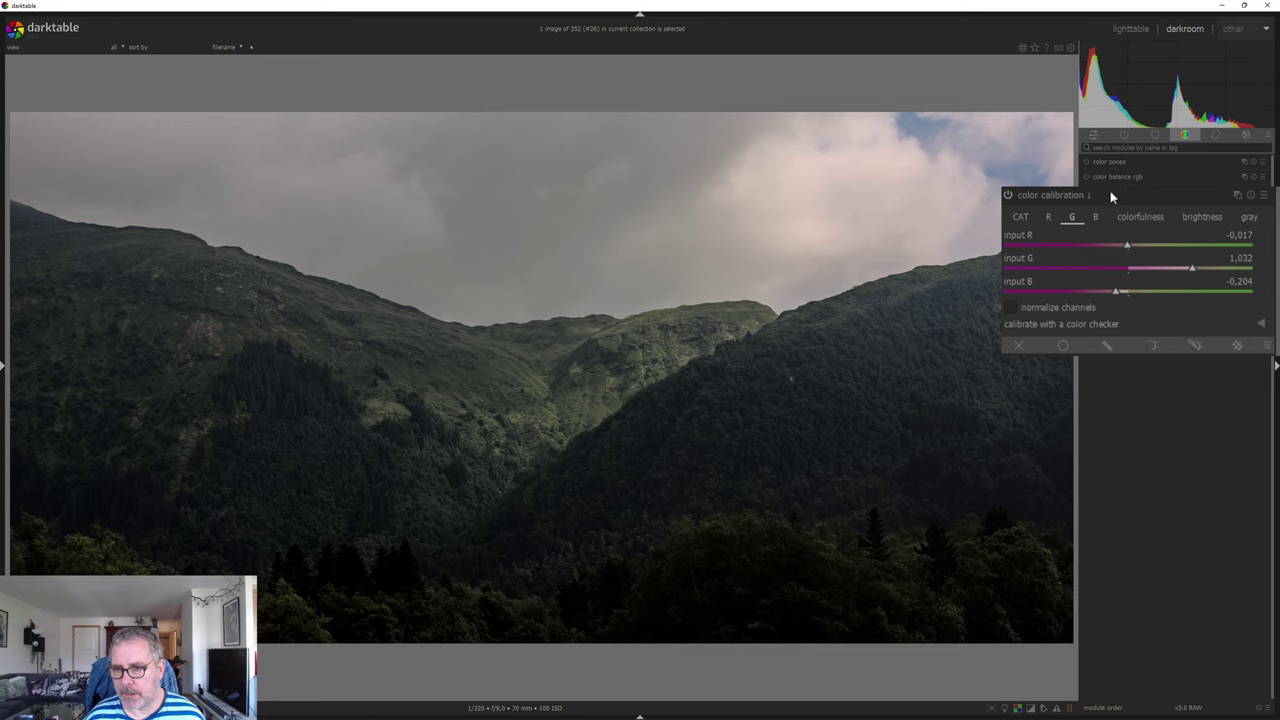
Set the blue channel mix to B 0.950 and G -0.064, leaving R at 0.000.
left_click(1097, 218)
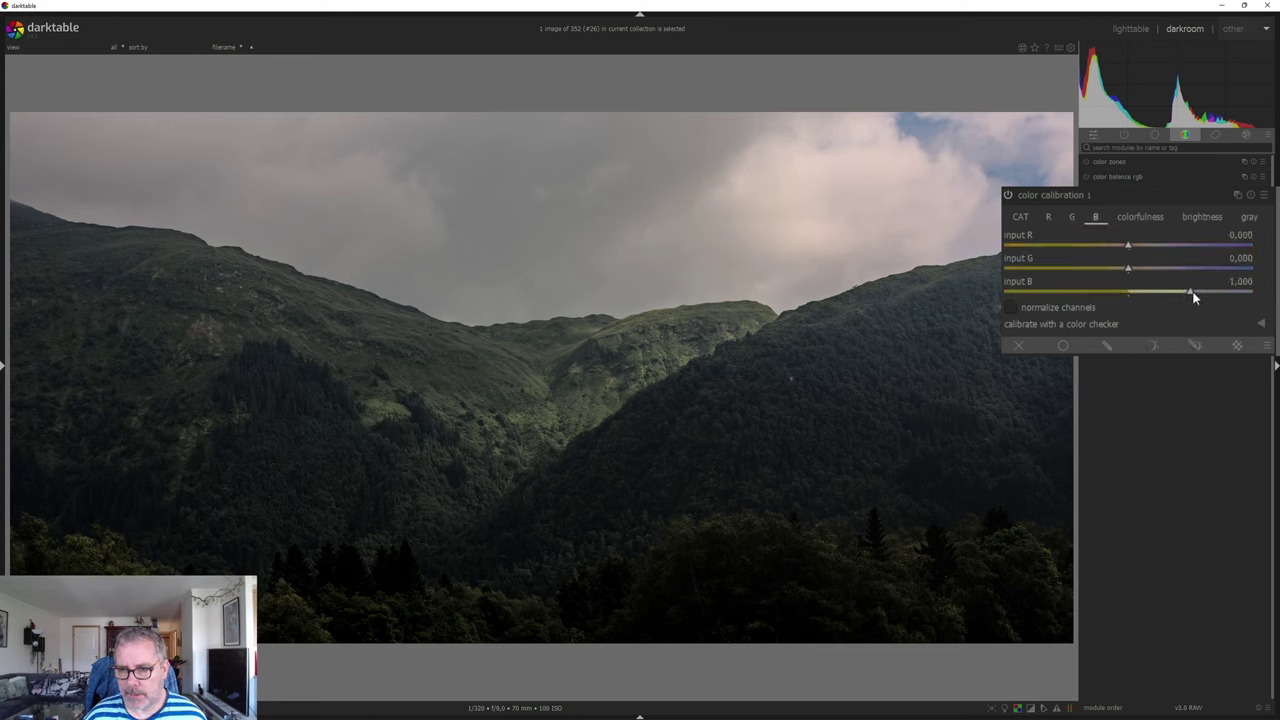
mouse_move(1193, 297)
left_mouse_down()
mouse_move(1206, 297)
mouse_move(1189, 302)
left_mouse_up()
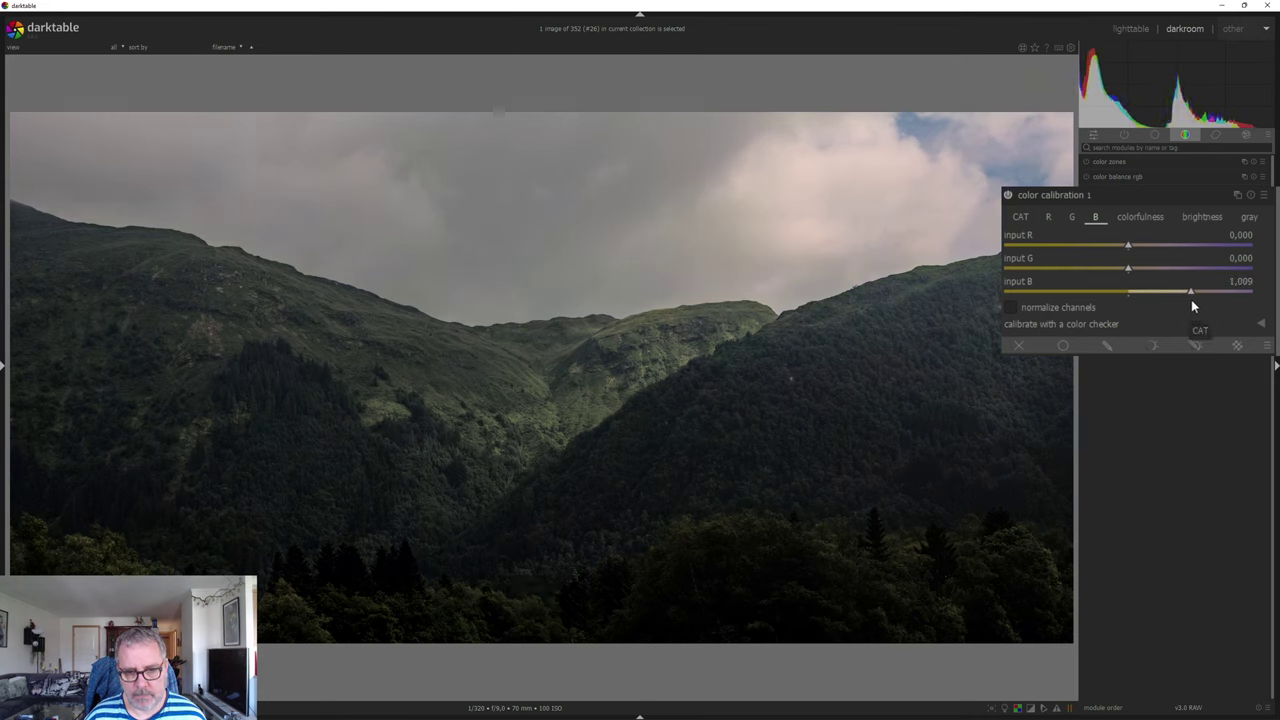
scroll(1191, 299, "up", 1)
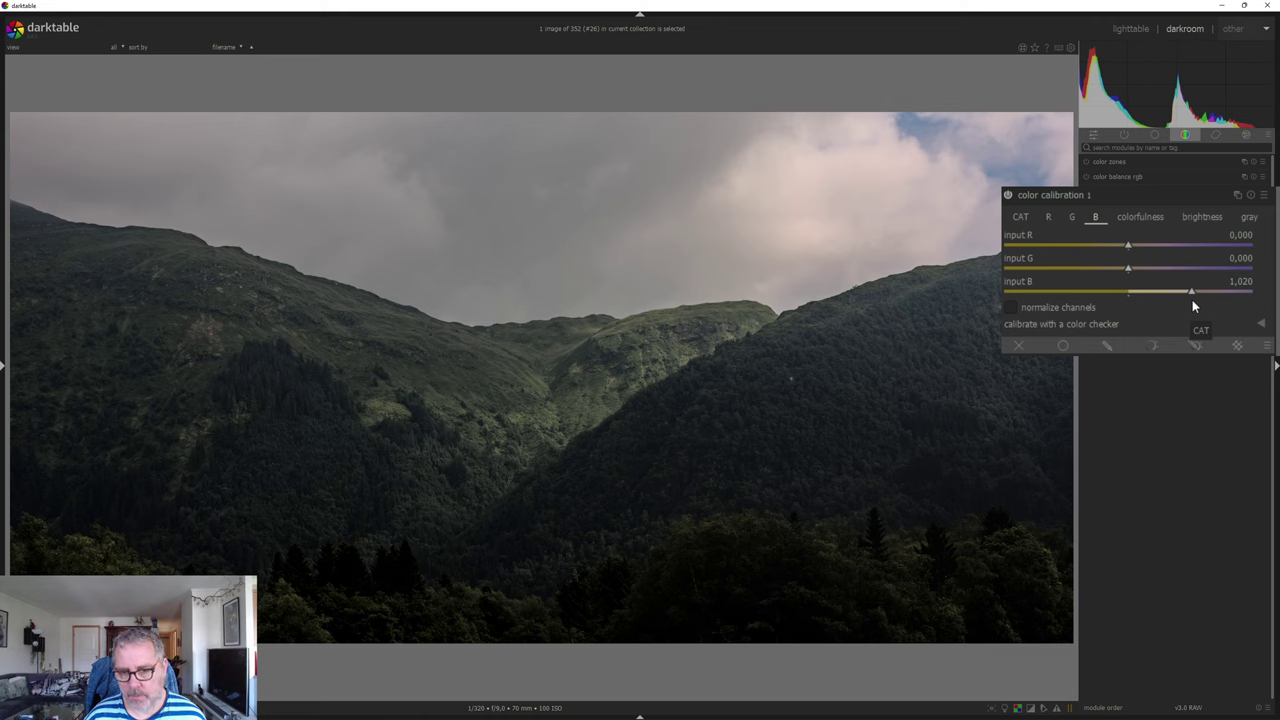
left_click_drag(1193, 306, 1189, 307)
scroll(1187, 300, "down", 1)
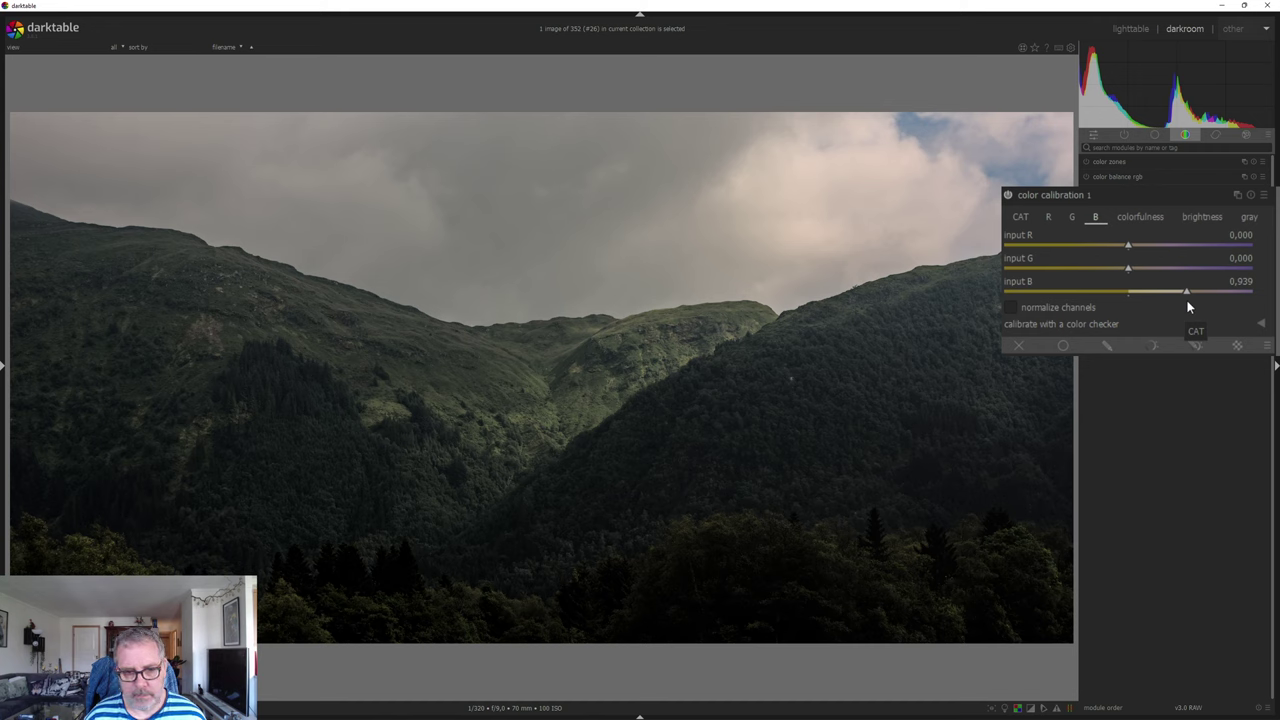
scroll(1187, 300, "up", 1)
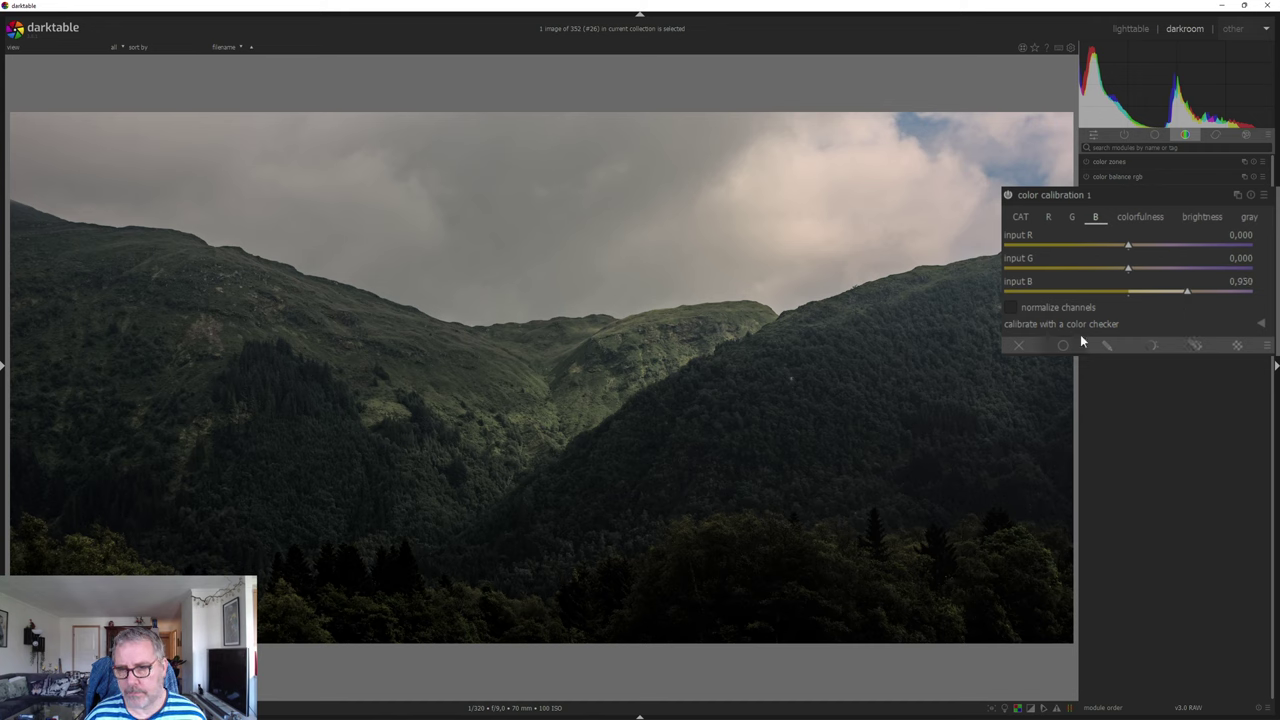
scroll(1127, 266, "up", 4)
left_click_drag(1131, 269, 1125, 272)
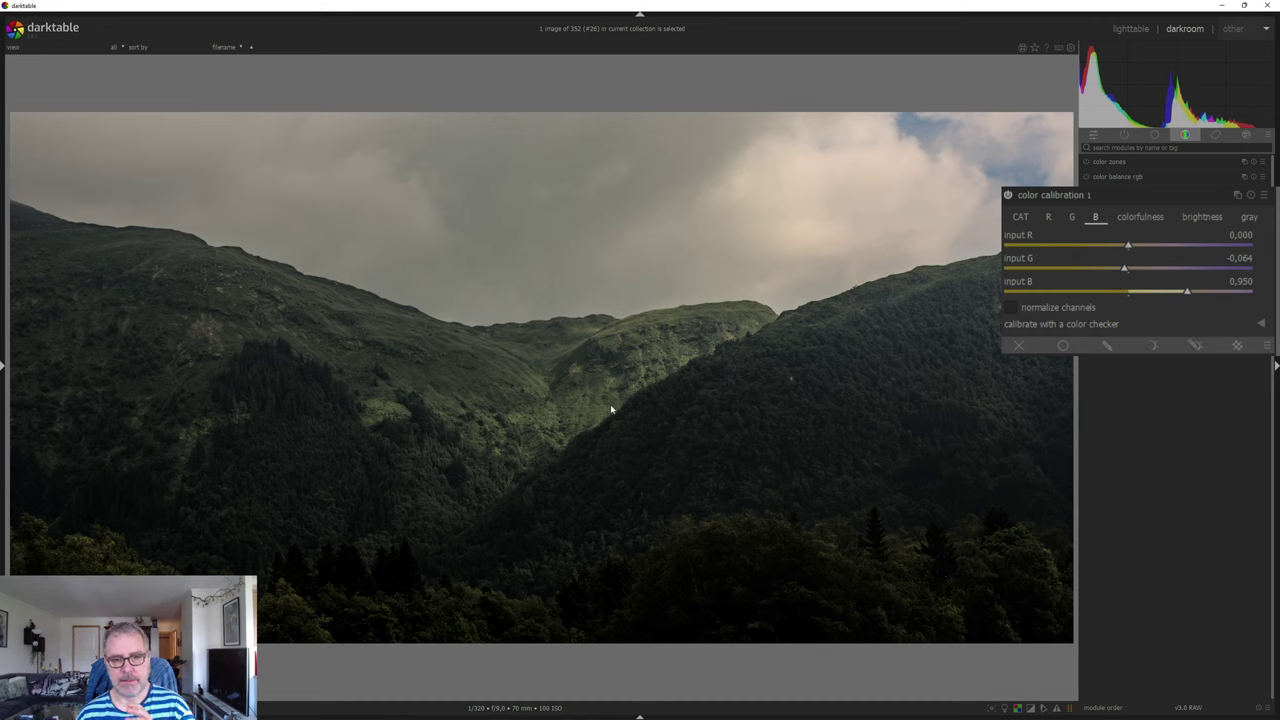
Add some red to the blue channel, raise colorfulness, and toggle the module to compare.
left_click(1133, 244)
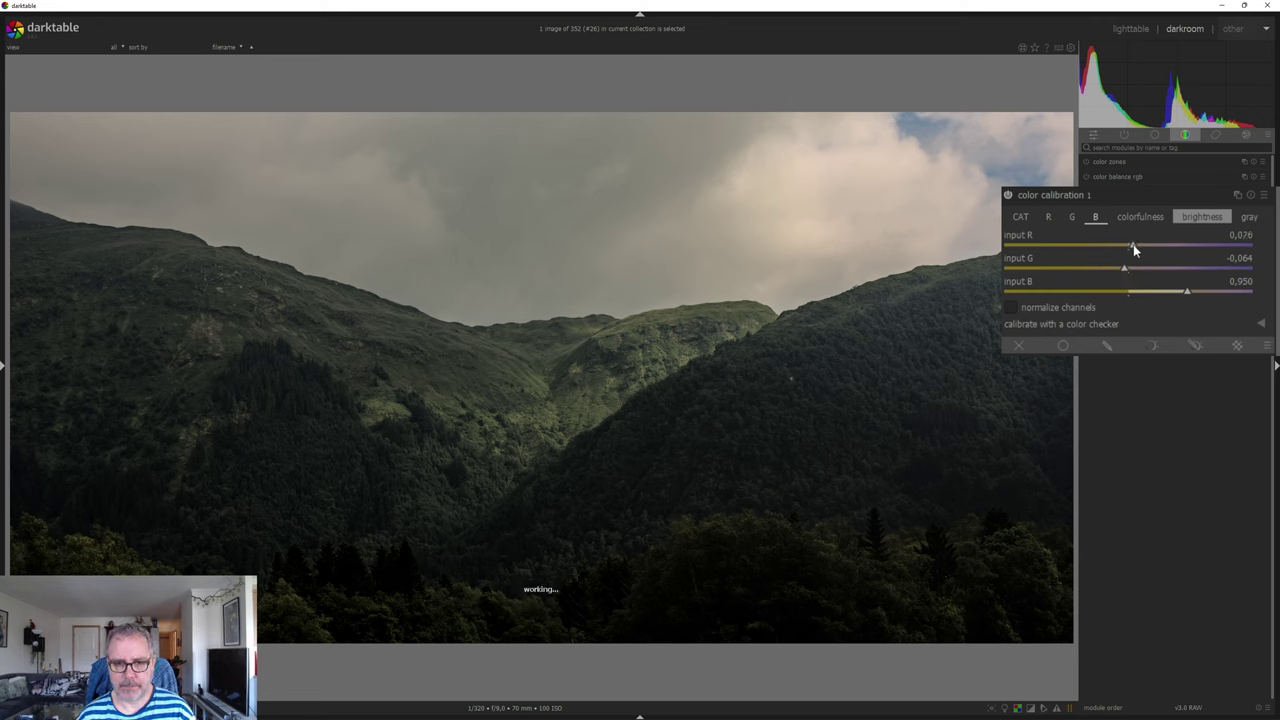
left_click_drag(1133, 245, 1130, 252)
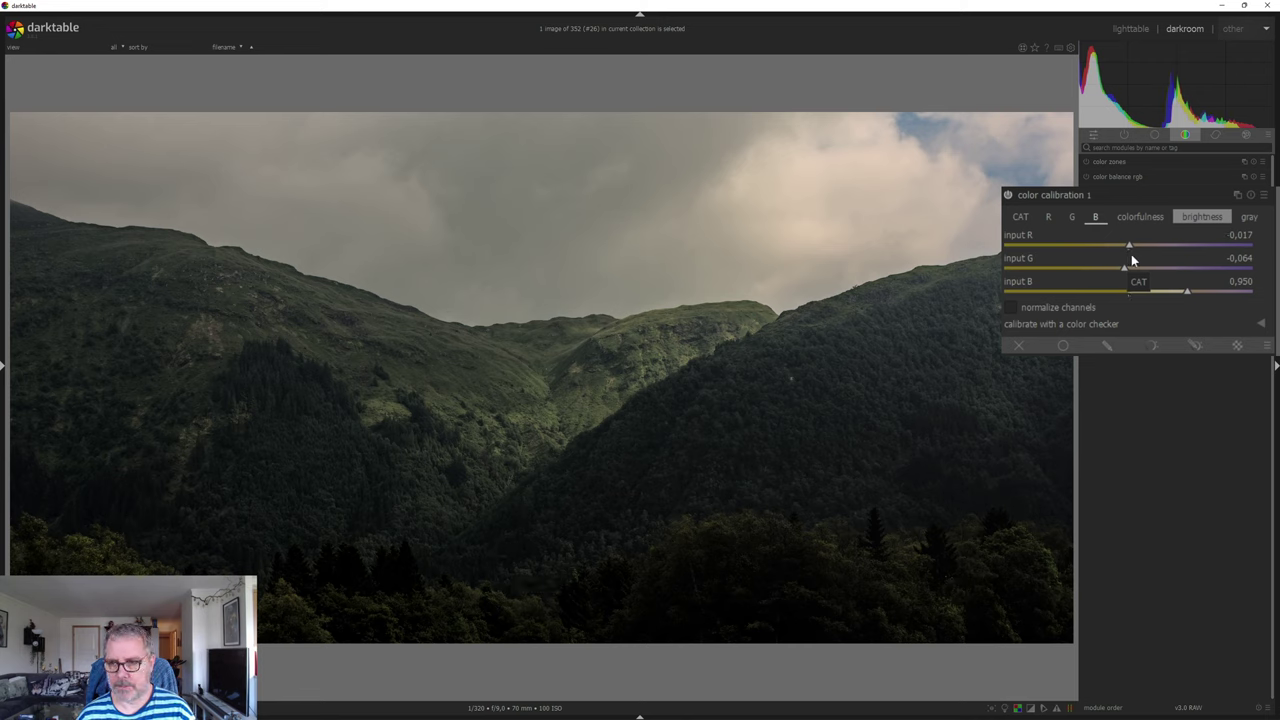
left_click(1140, 219)
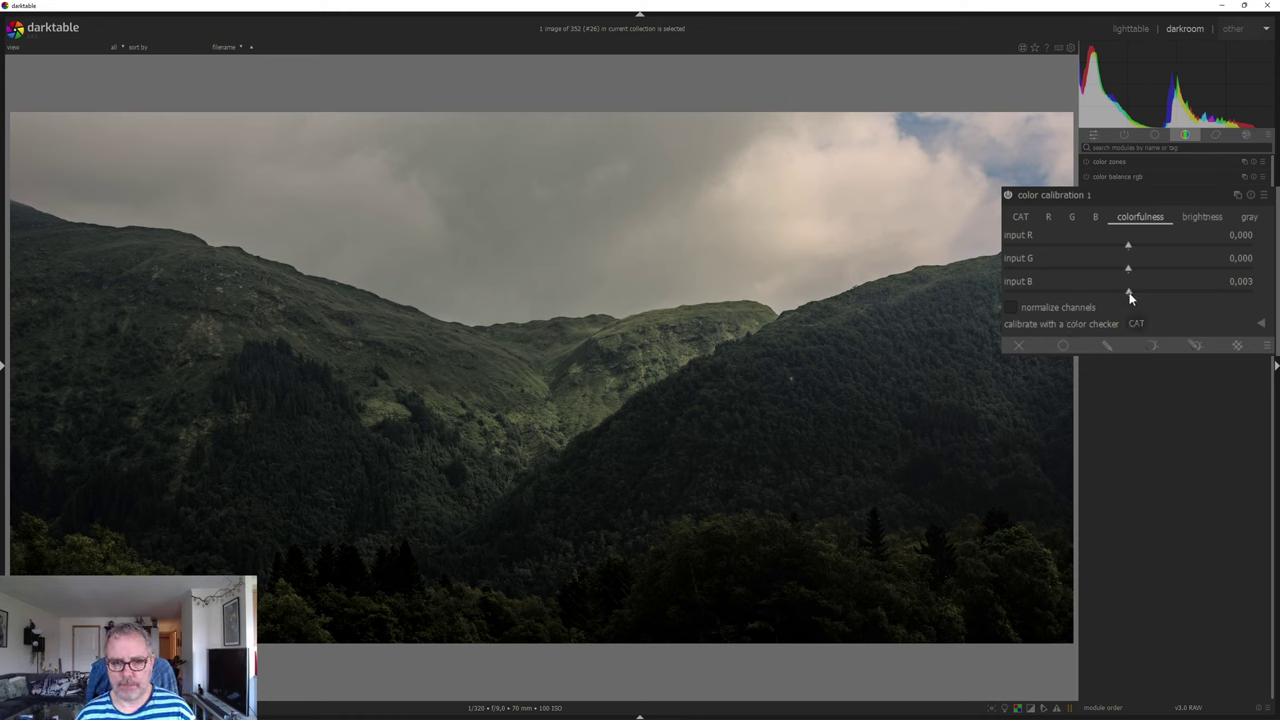
mouse_move(1130, 292)
left_mouse_down()
mouse_move(1140, 301)
mouse_move(1073, 312)
mouse_move(1162, 303)
mouse_move(1167, 319)
left_mouse_up()
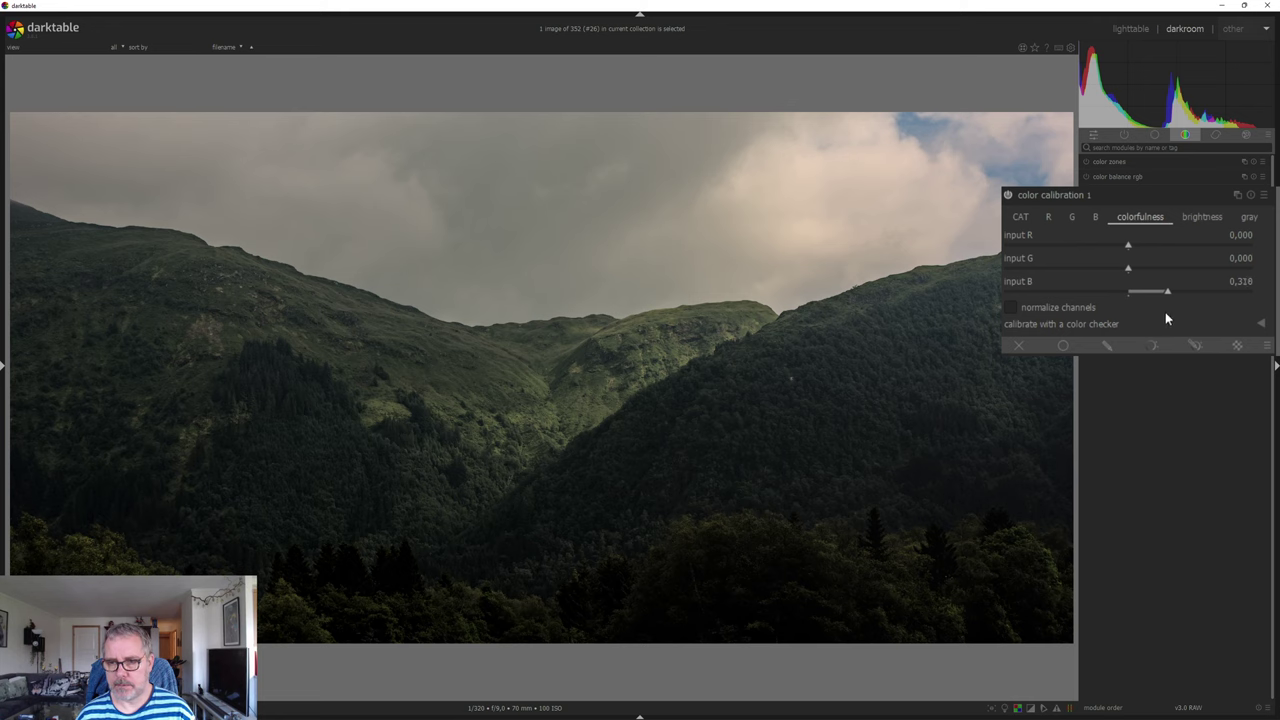
mouse_move(1124, 252)
left_mouse_down()
mouse_move(1165, 272)
mouse_move(1262, 268)
mouse_move(1229, 303)
left_mouse_up()
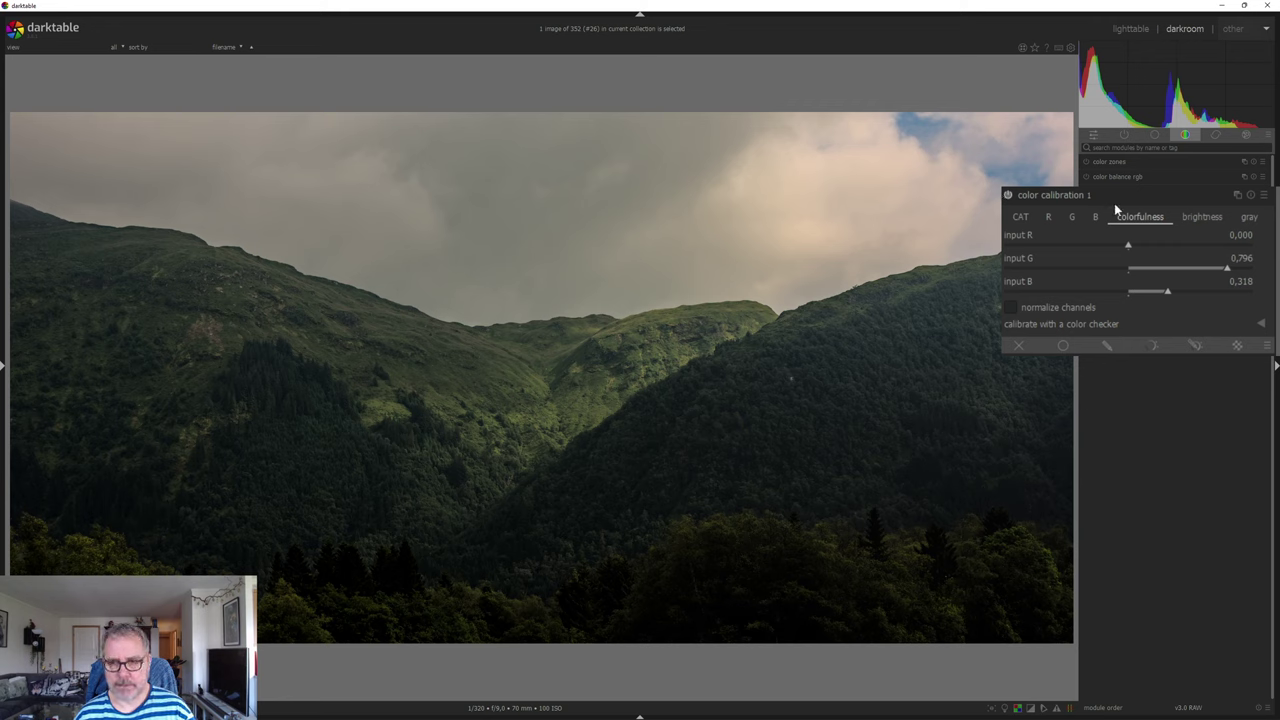
left_click(1007, 195)
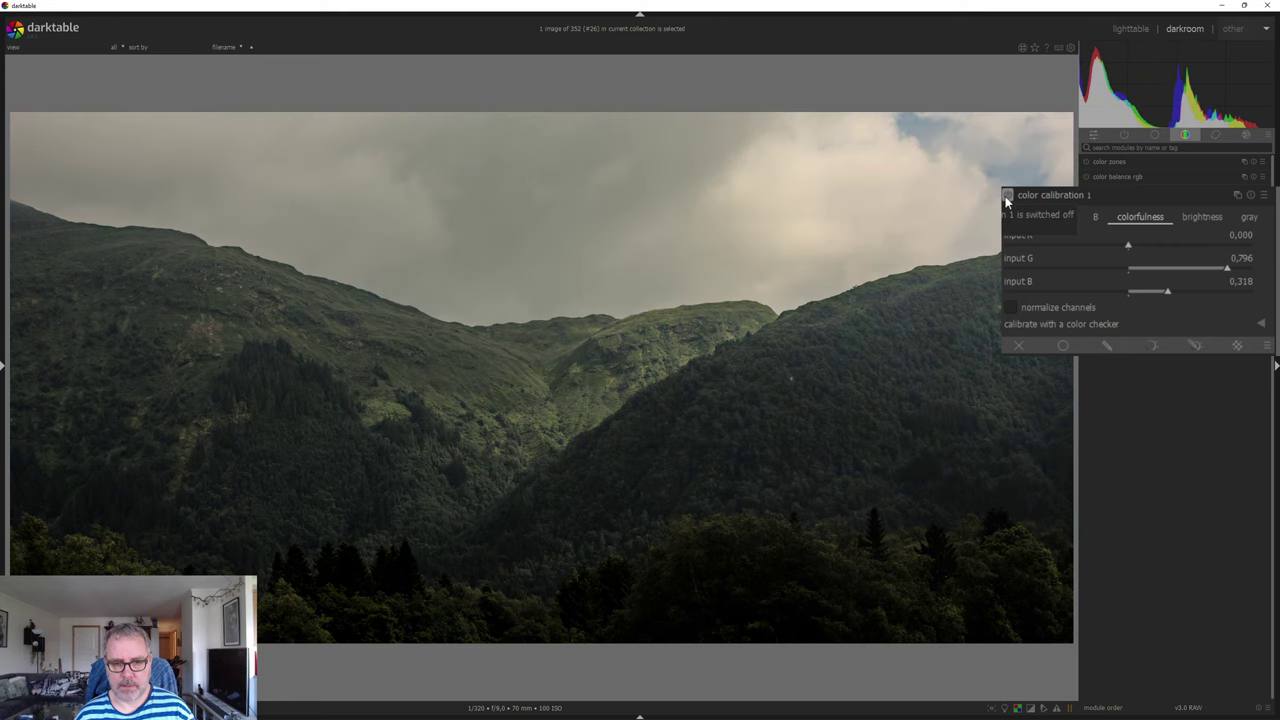
left_click(1007, 195)
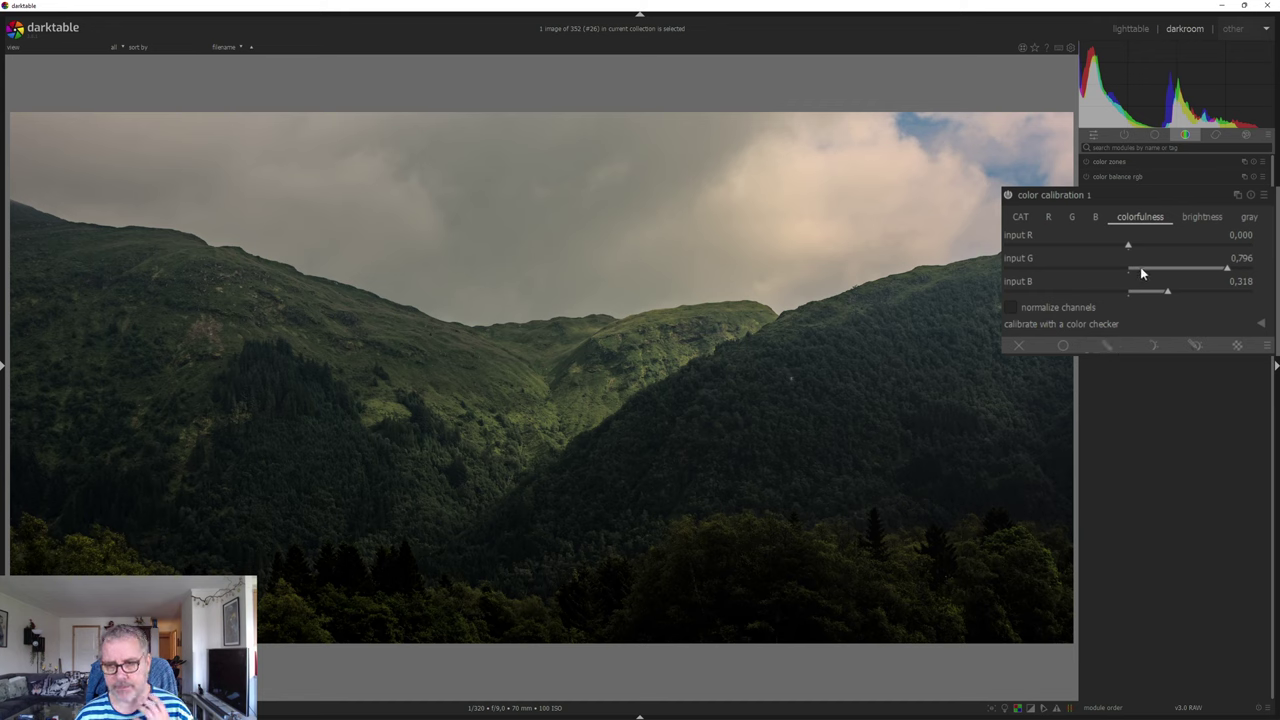
mouse_move(1128, 248)
left_mouse_down()
mouse_move(1199, 249)
mouse_move(1228, 268)
mouse_move(1187, 258)
left_mouse_up()
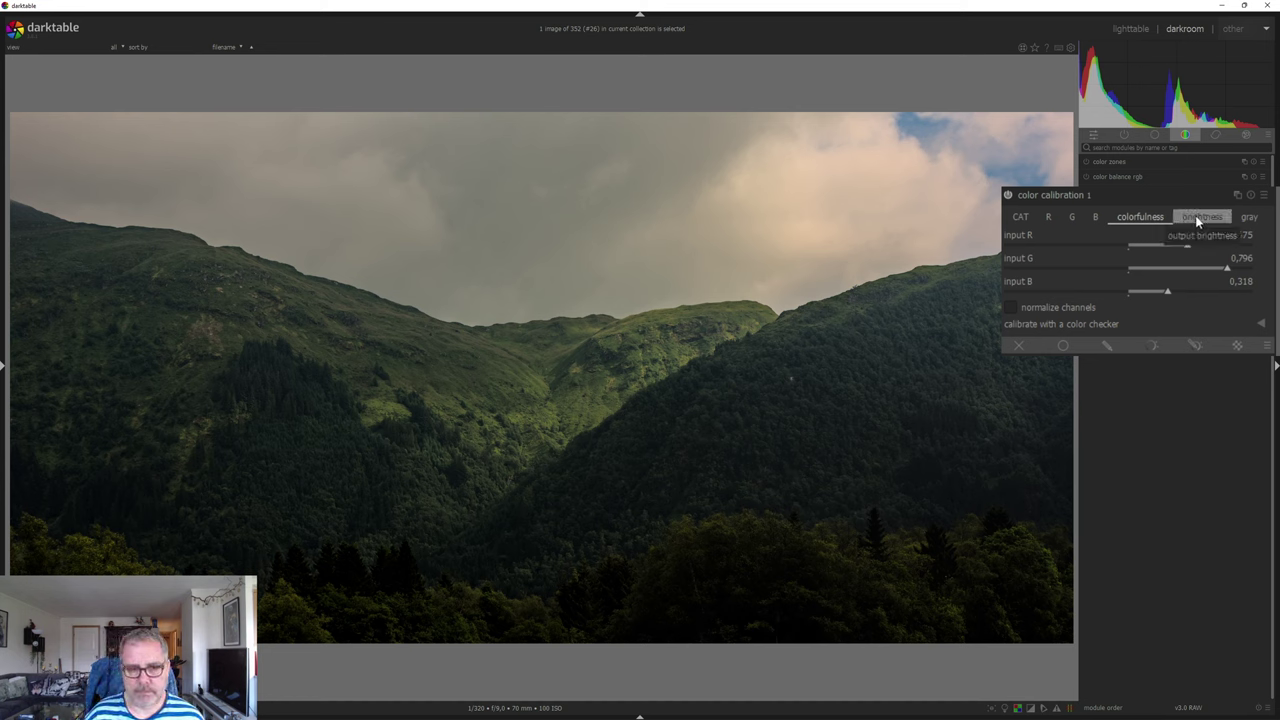
Set brightness mixing to G 0.044, R -0.032 and B -0.026, then collapse the module.
left_click(1200, 219)
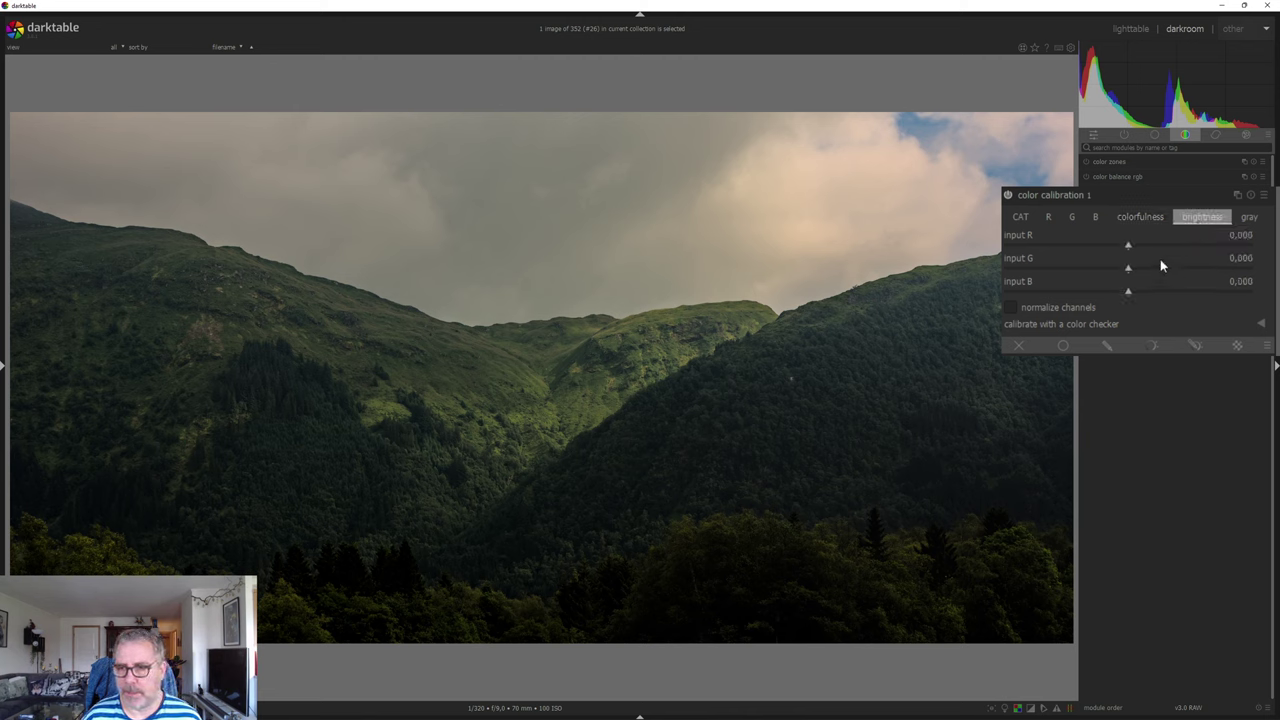
mouse_move(1133, 272)
left_mouse_down()
mouse_move(1145, 272)
mouse_move(1133, 272)
left_mouse_up()
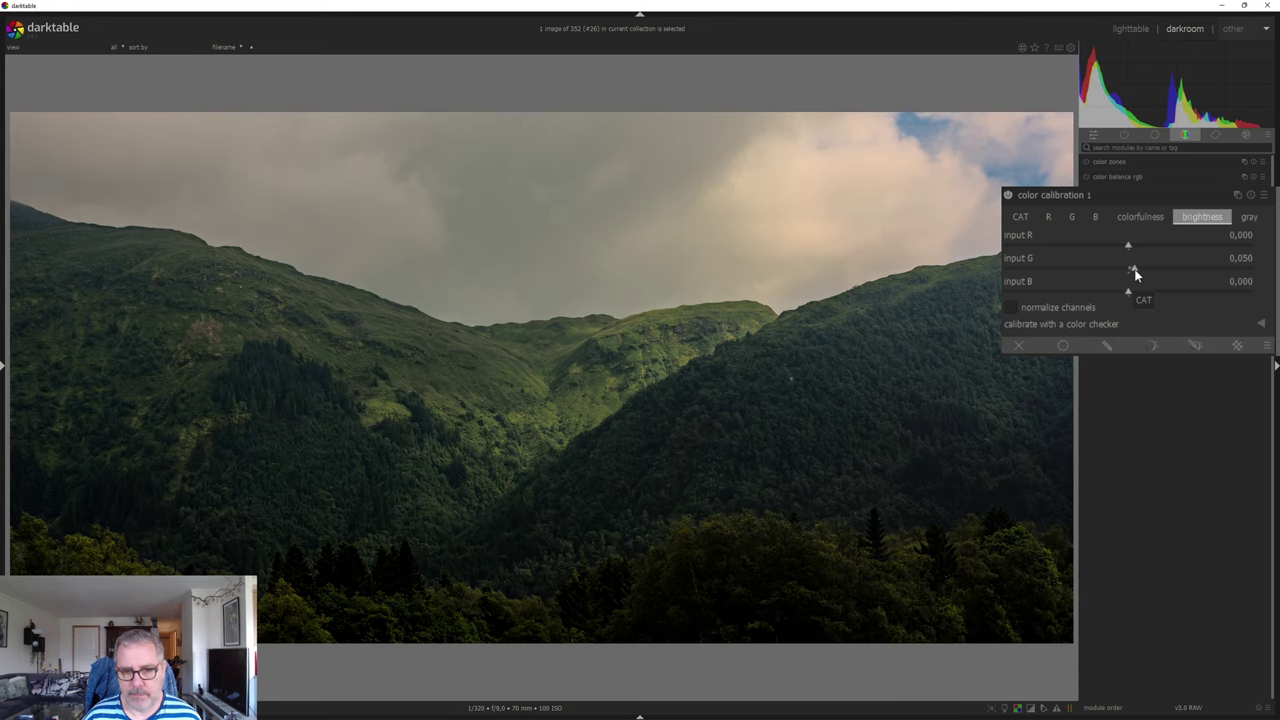
mouse_move(1131, 270)
left_mouse_down()
mouse_move(1116, 272)
mouse_move(1140, 274)
mouse_move(1127, 272)
left_mouse_up()
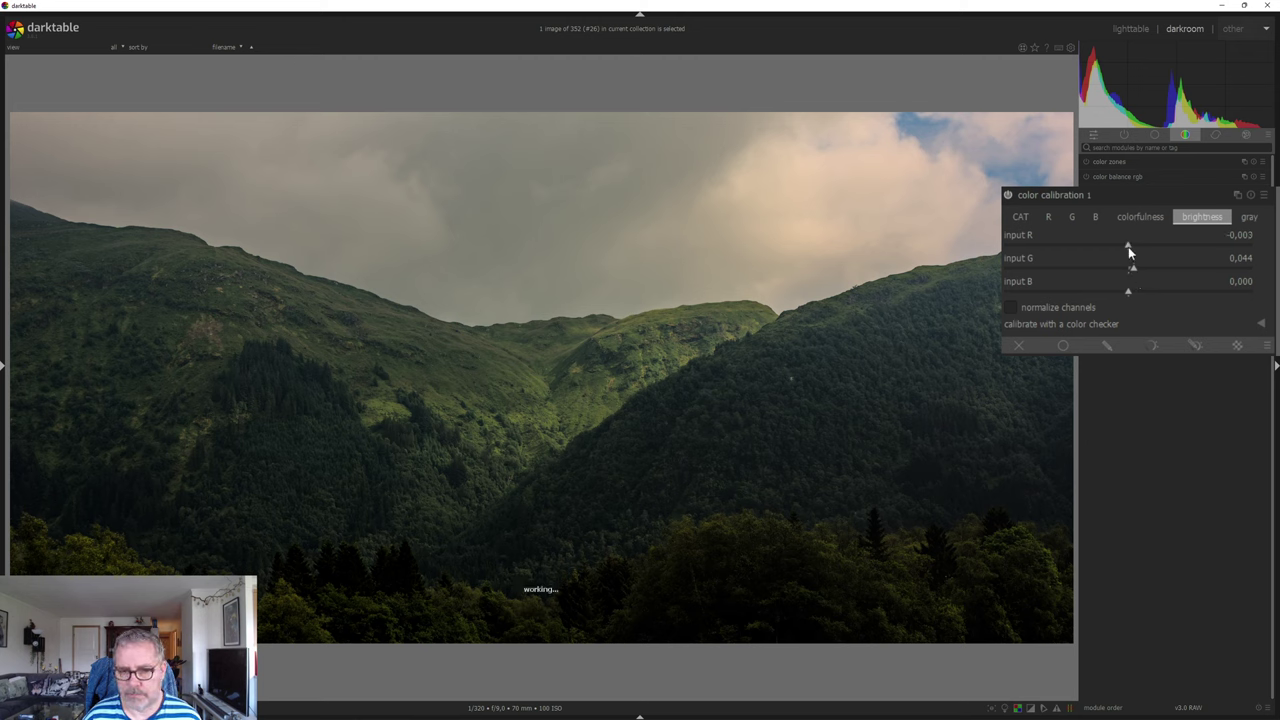
scroll(1129, 250, "down", 3)
left_click_drag(1129, 255, 1123, 297)
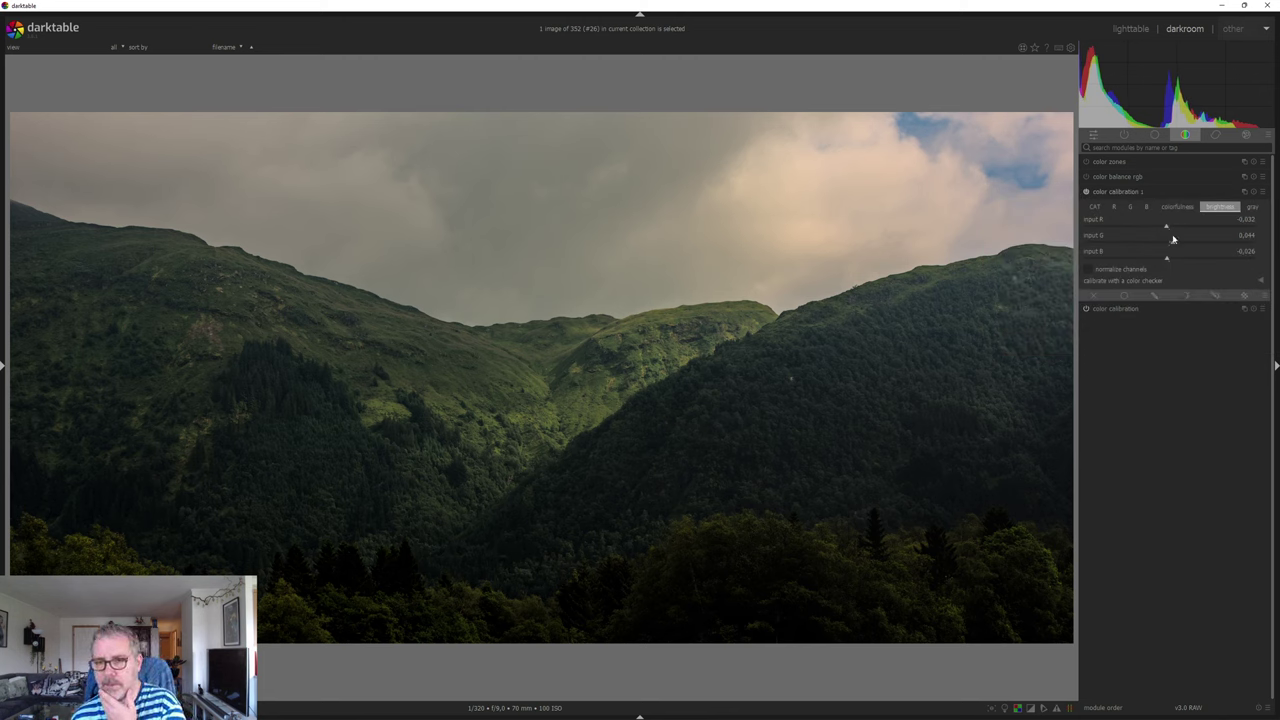
left_click(1129, 193)
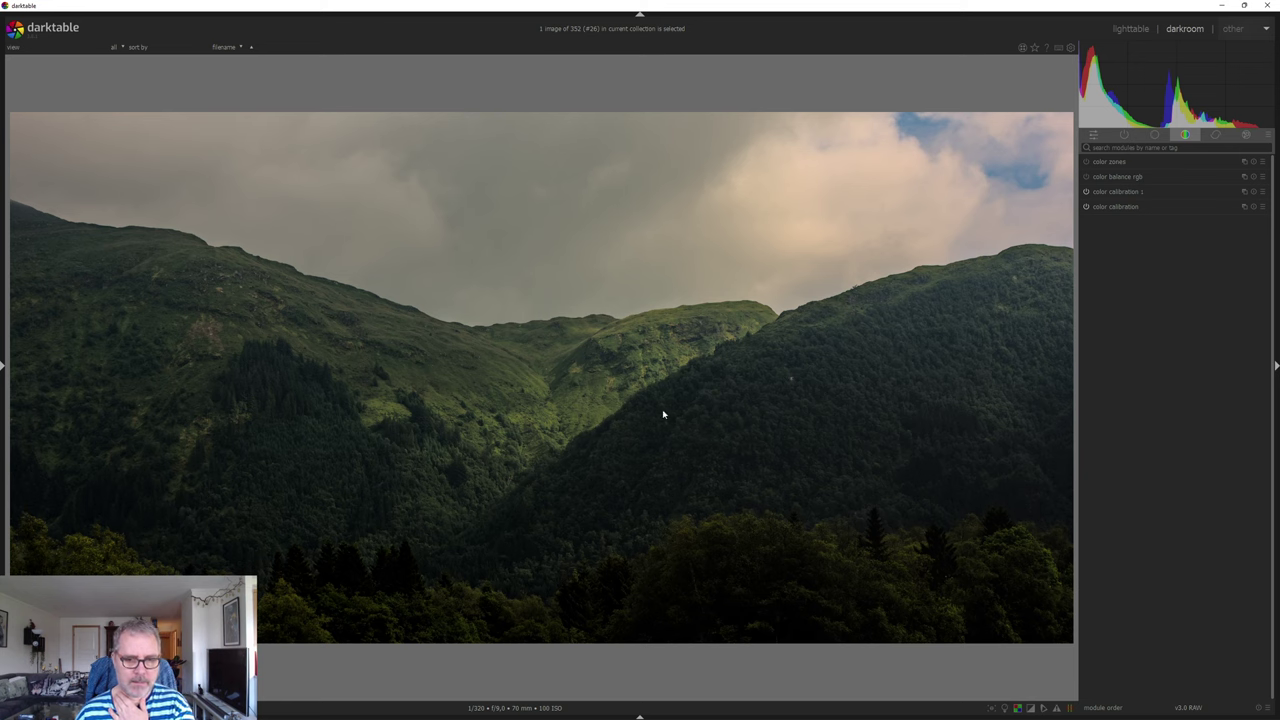
left_click(3, 365)
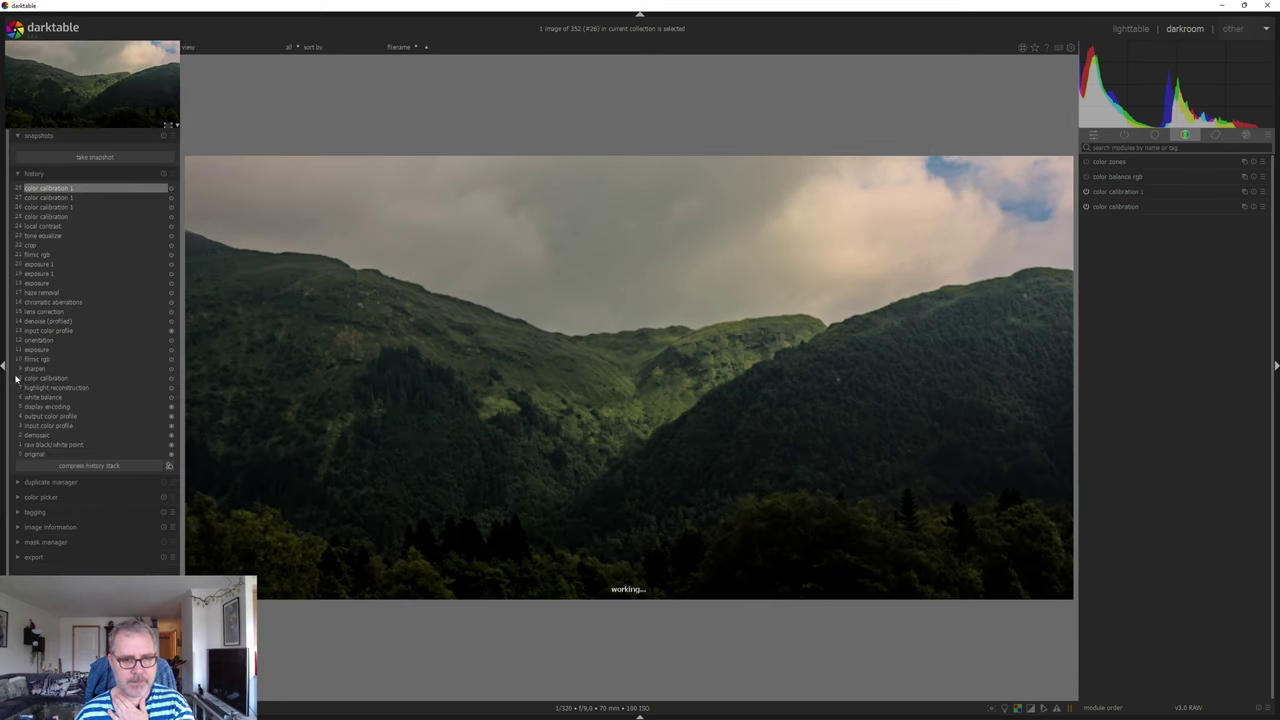
left_click(84, 312)
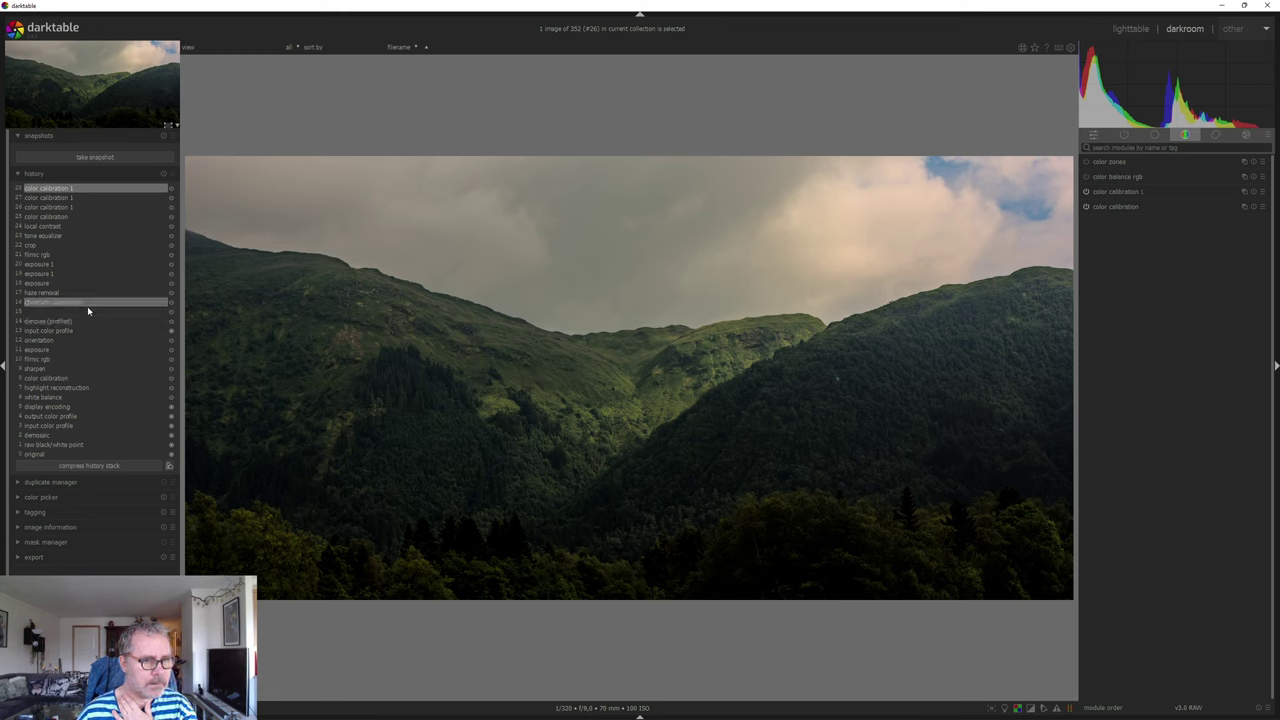
left_click(84, 292)
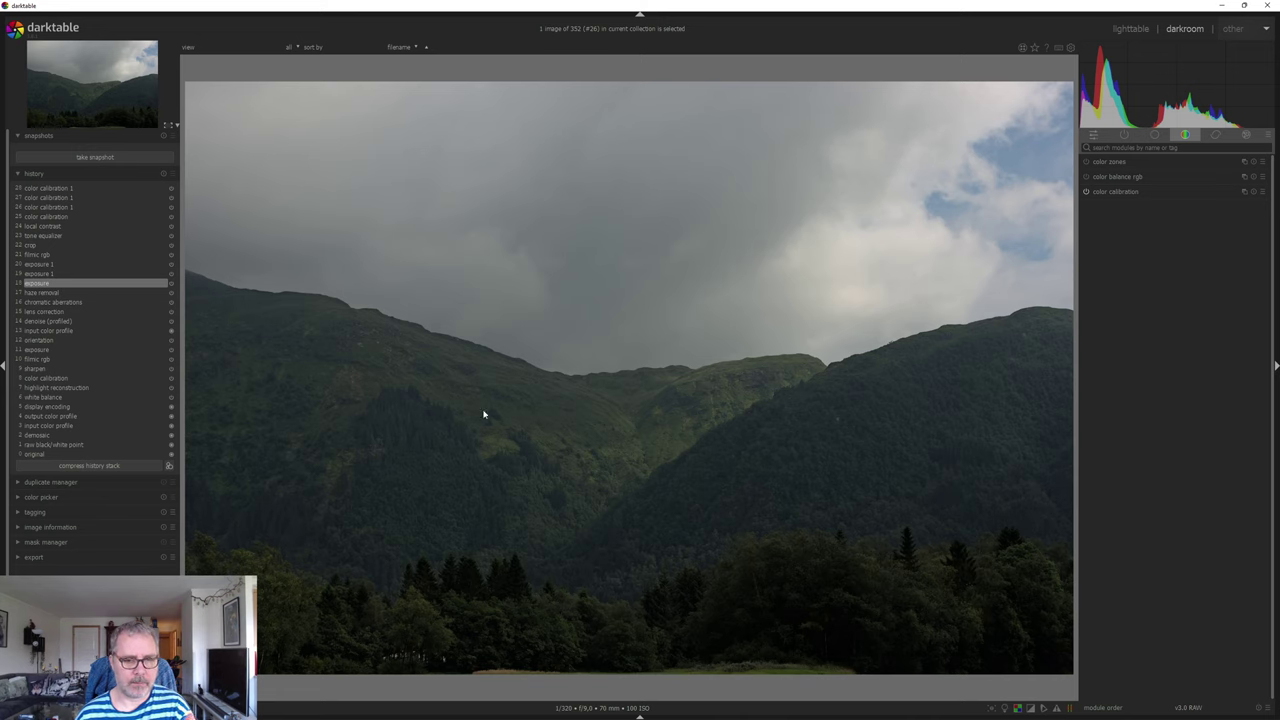
left_click(55, 189)
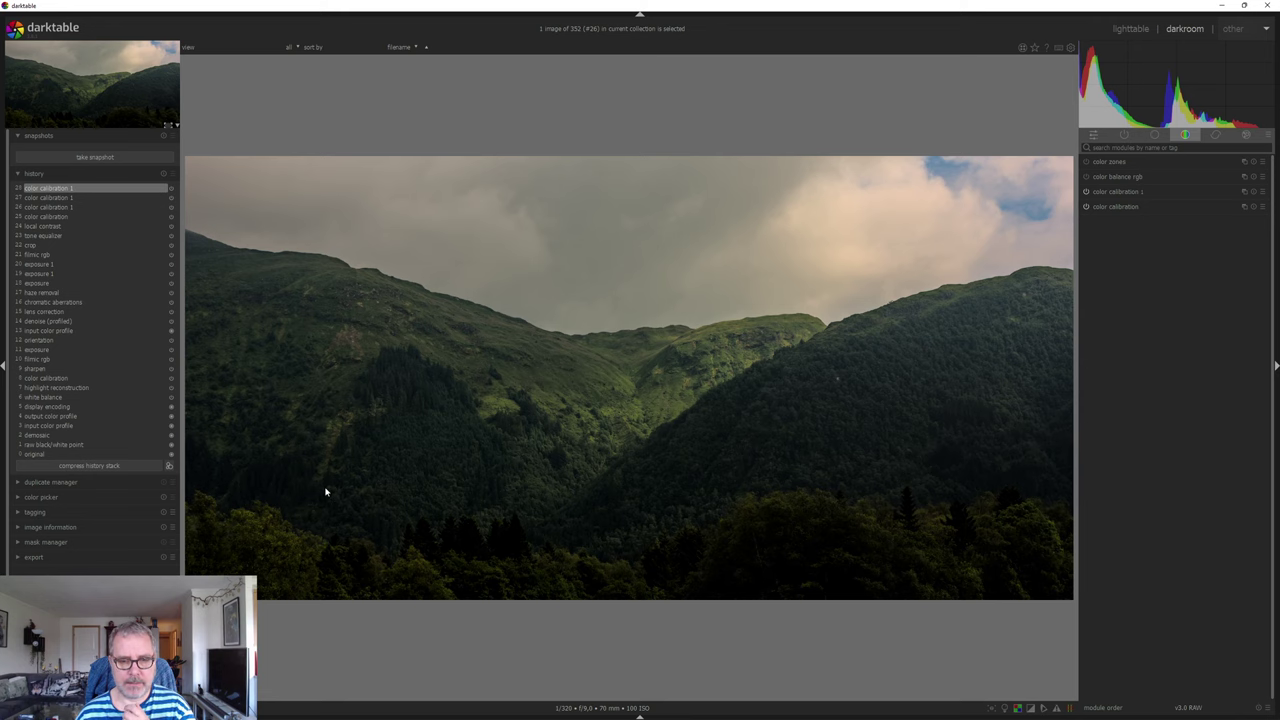
left_click(2, 368)
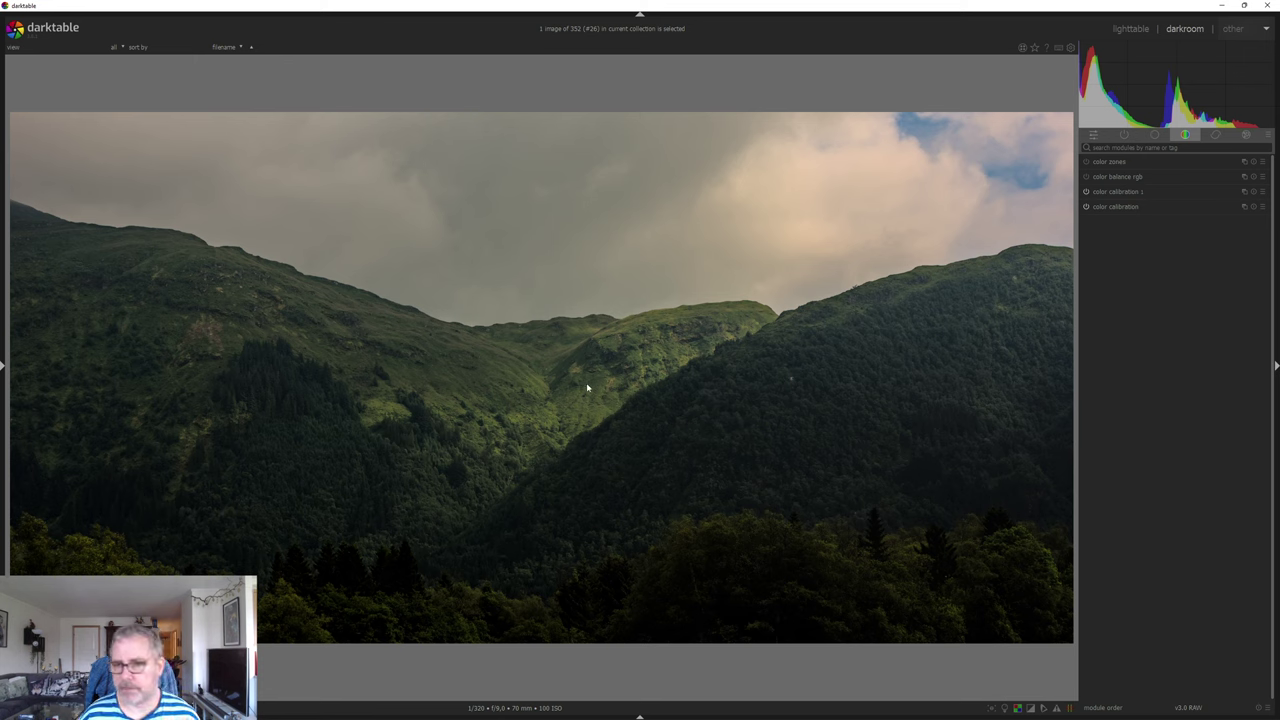
In color balance rgb, set contrast to 3.64% and global chroma to 15.89%.
left_click(1155, 176)
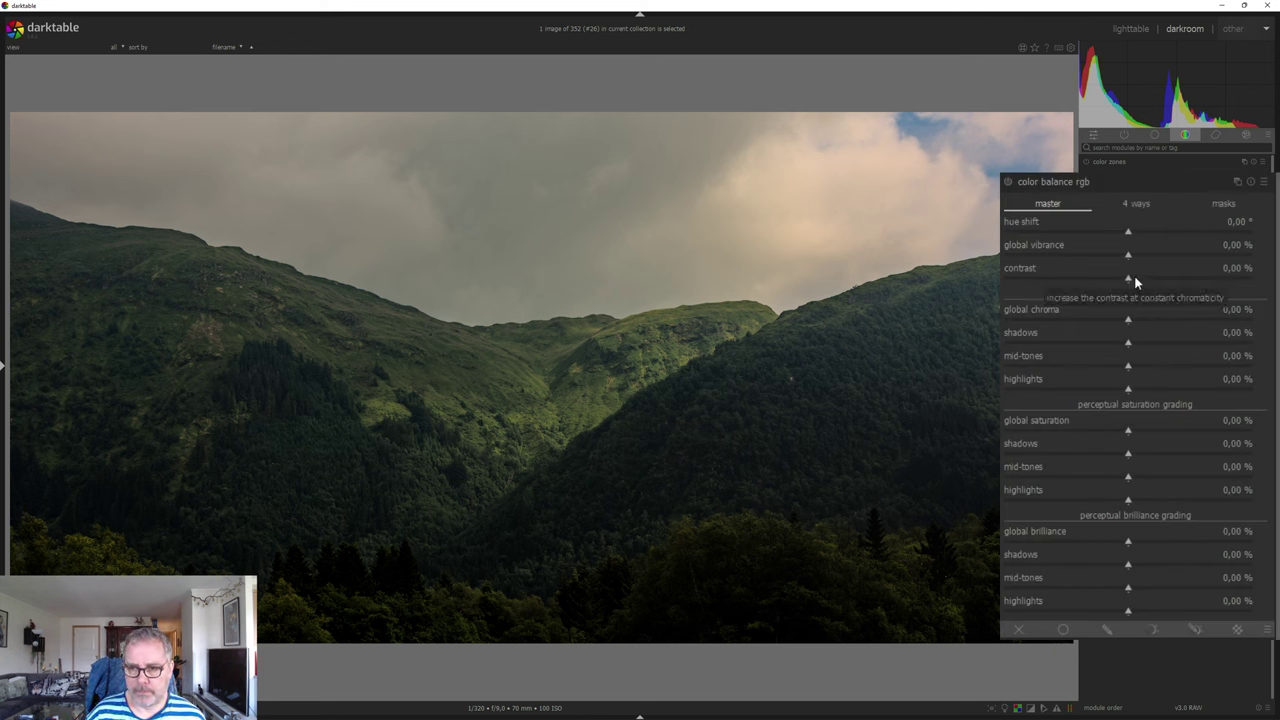
left_click(1135, 276)
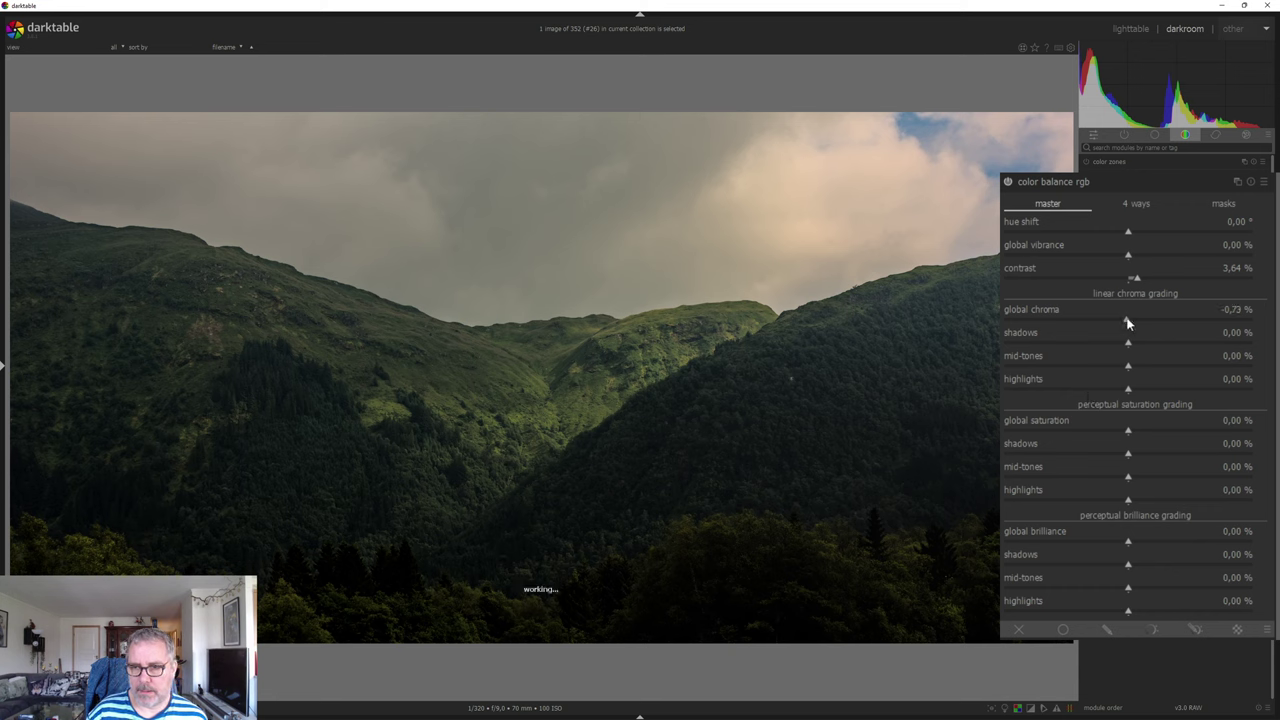
left_click_drag(1128, 322, 1189, 319)
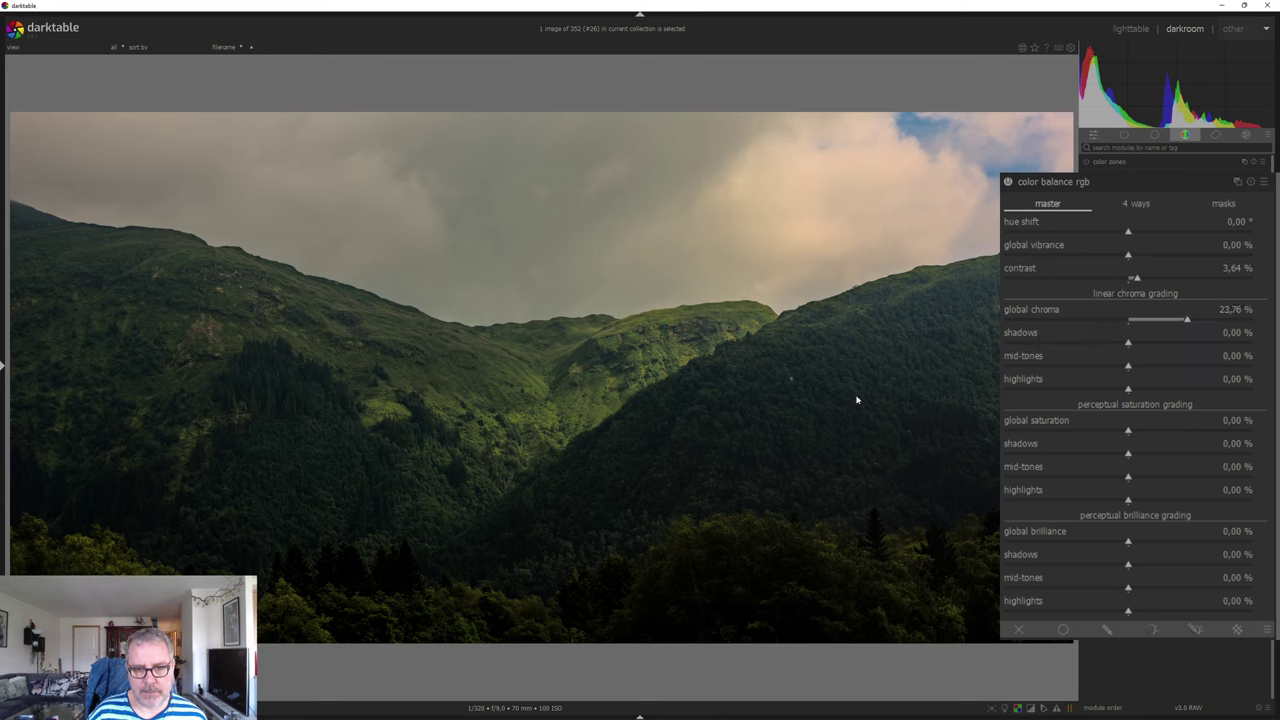
left_click(1168, 318)
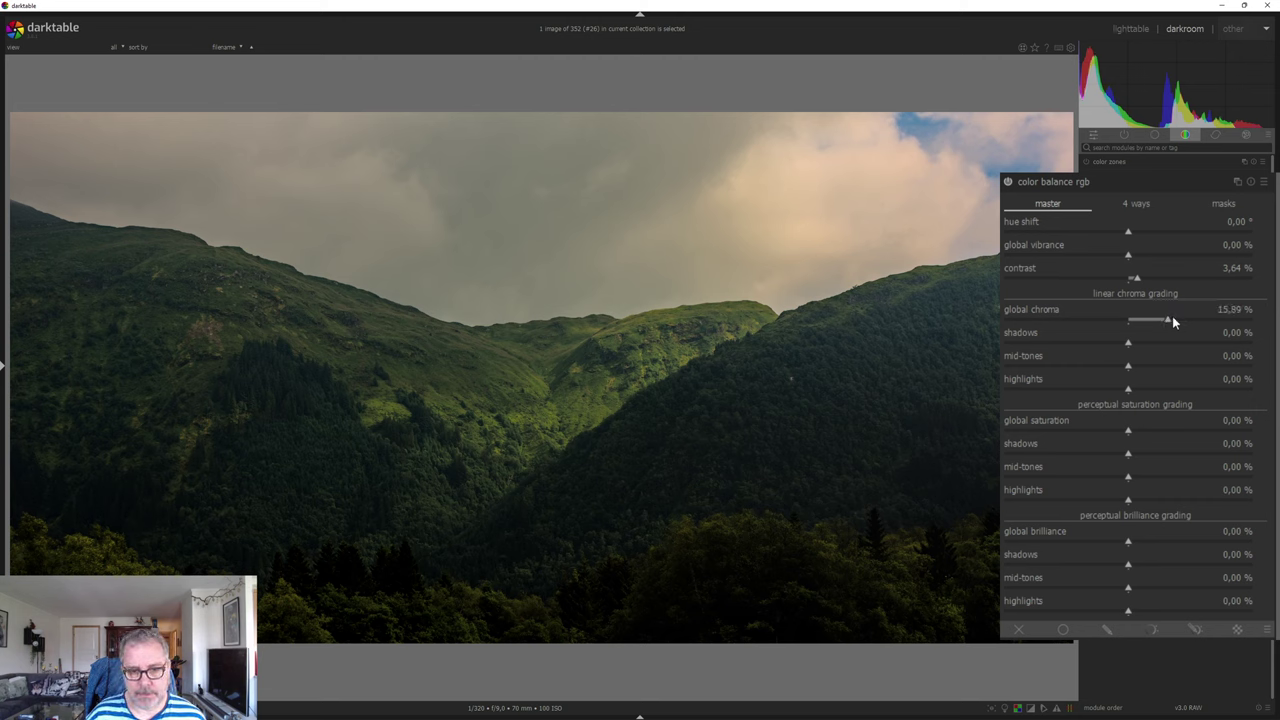
Set chroma highlights 11.37%, global saturation 5.47%, saturation highlights 2.70%, and compare on/off.
left_click_drag(1128, 391, 1149, 392)
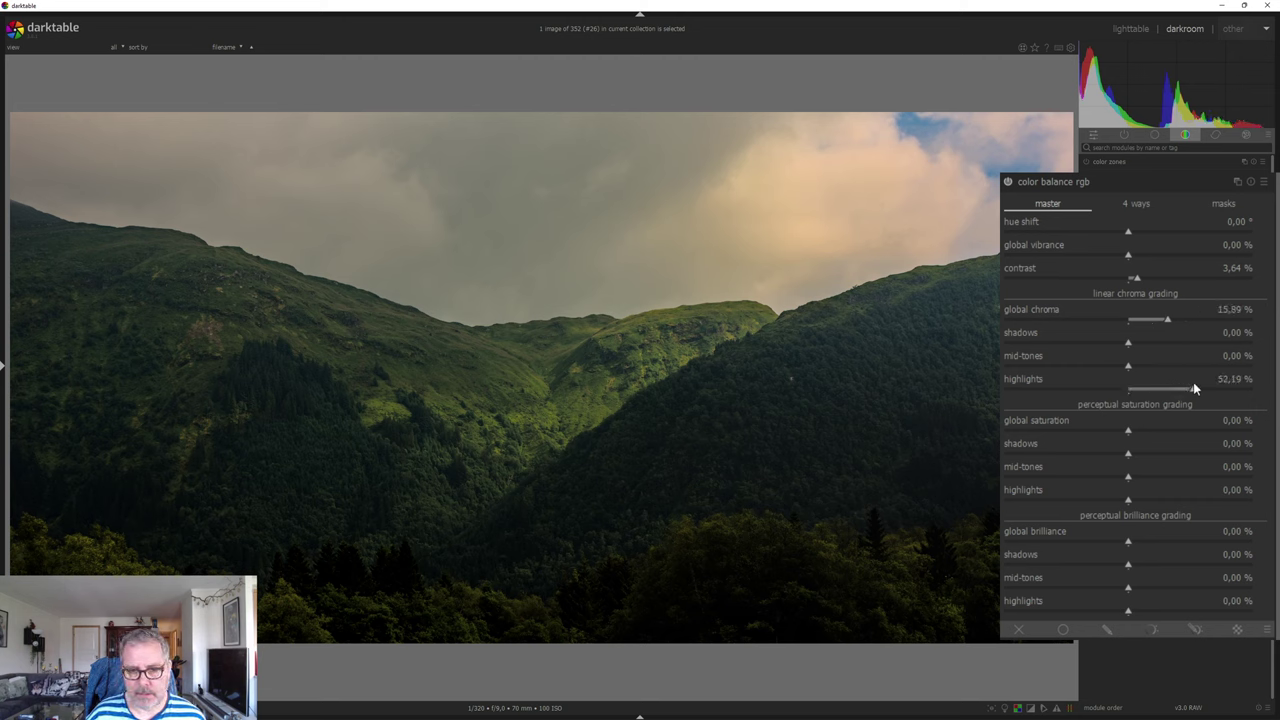
left_click(1146, 393)
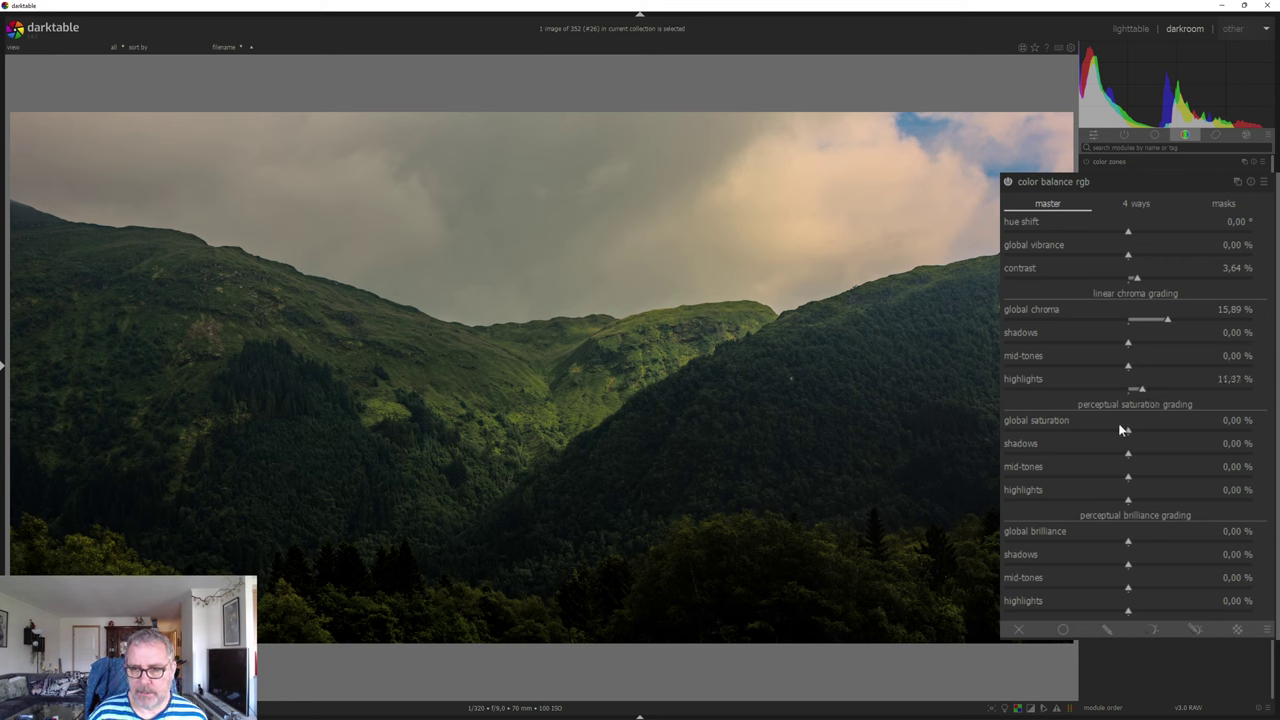
mouse_move(1128, 431)
left_mouse_down()
mouse_move(1171, 427)
mouse_move(1155, 433)
left_mouse_up()
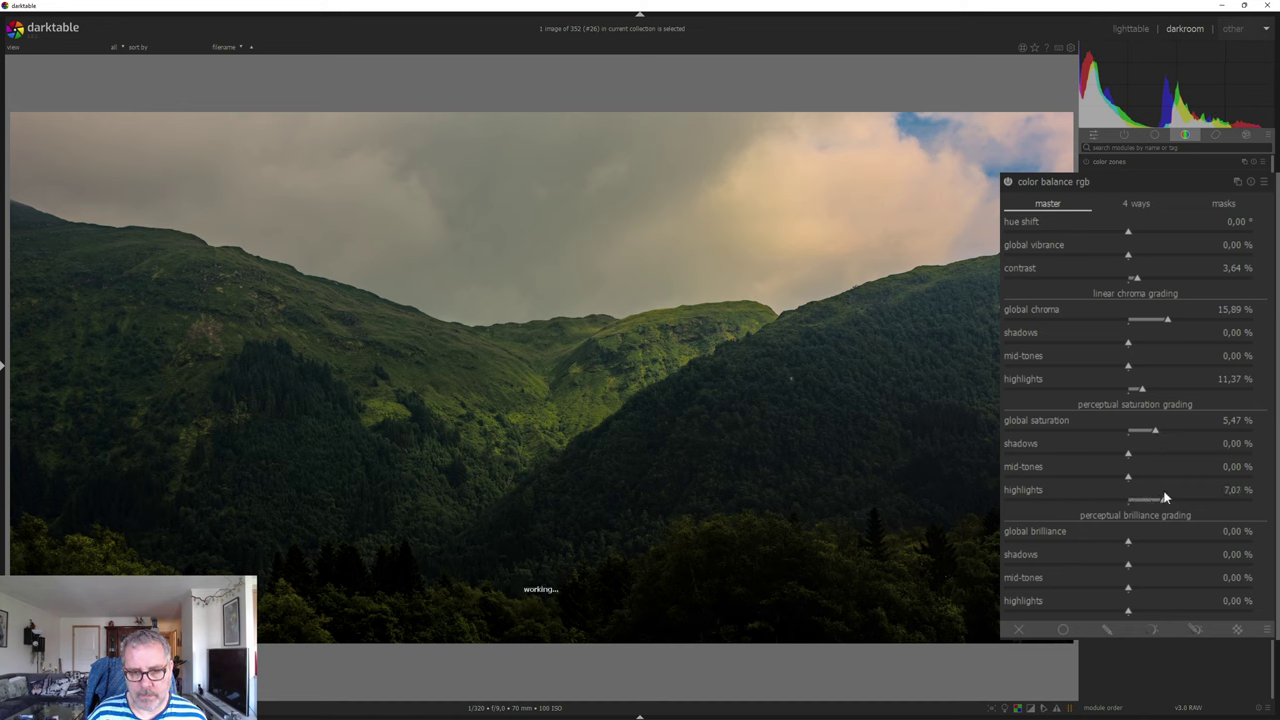
left_click_drag(1128, 502, 1143, 500)
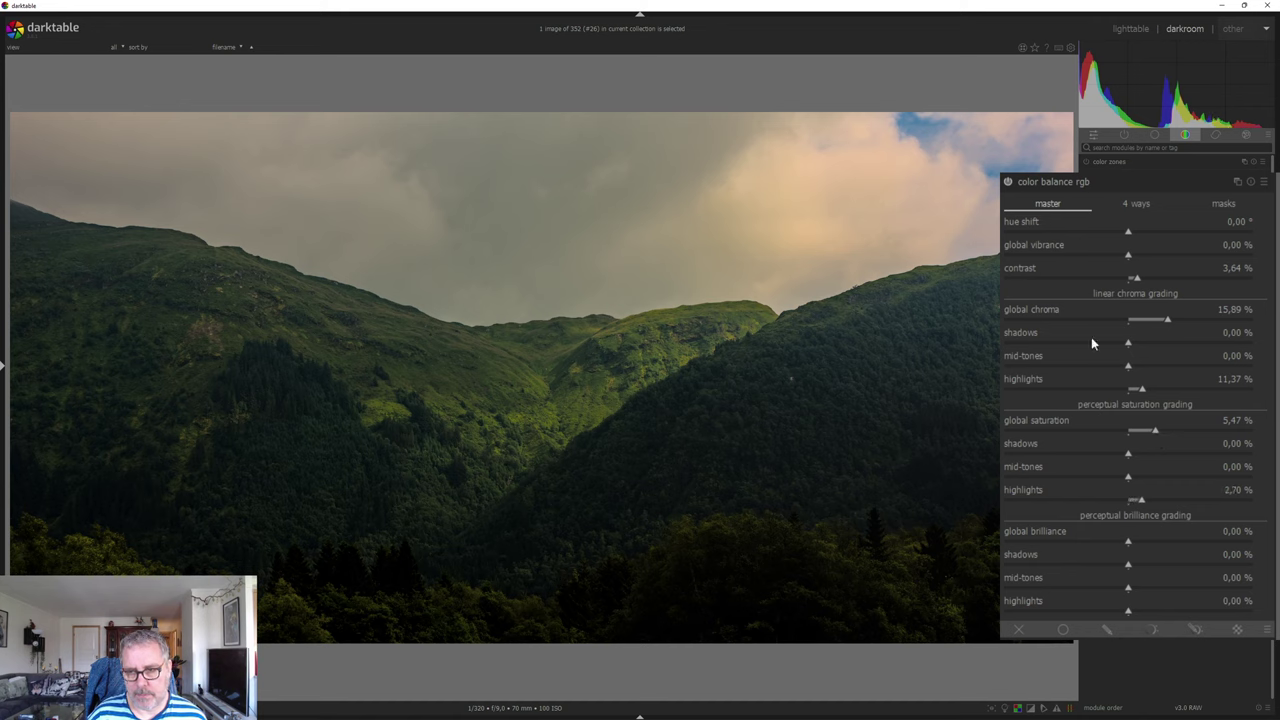
left_click(1007, 183)
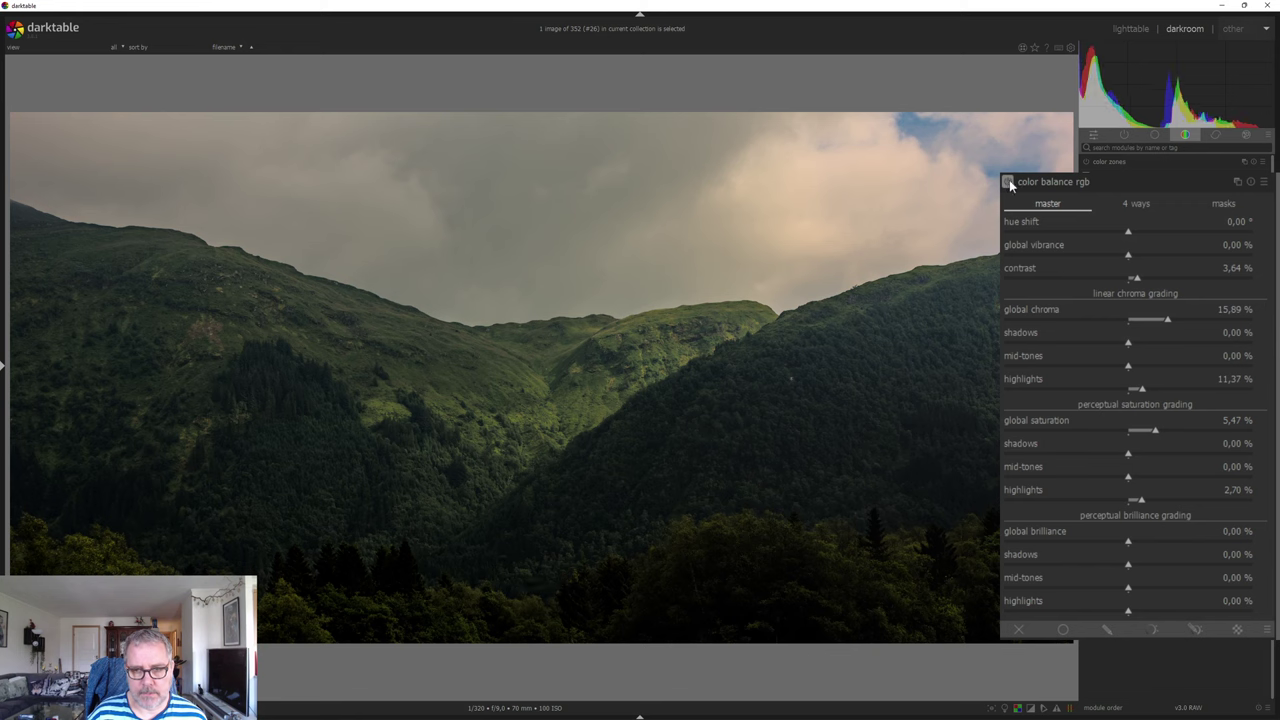
left_click(1008, 183)
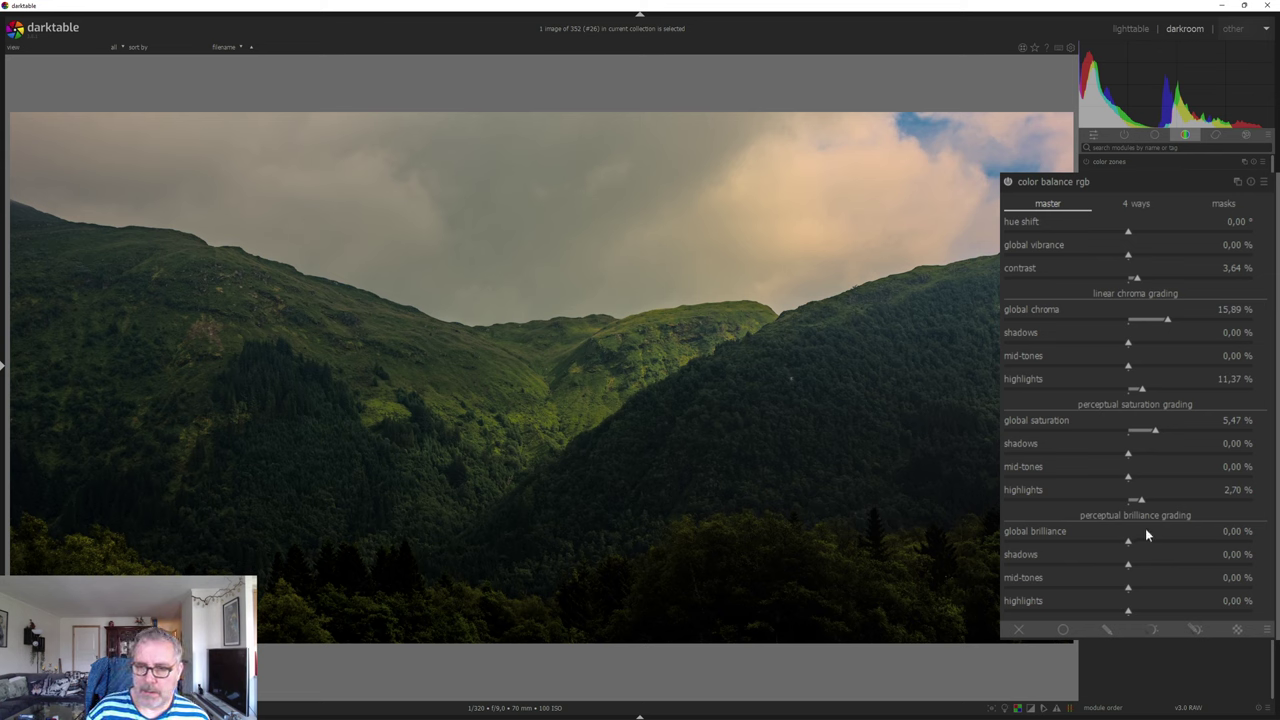
Set brilliance global 5.90%, shadows 3.28%, mid-tones -6.49%, highlights 8.38%, and contrast 9.77%.
left_click_drag(1129, 545, 1158, 543)
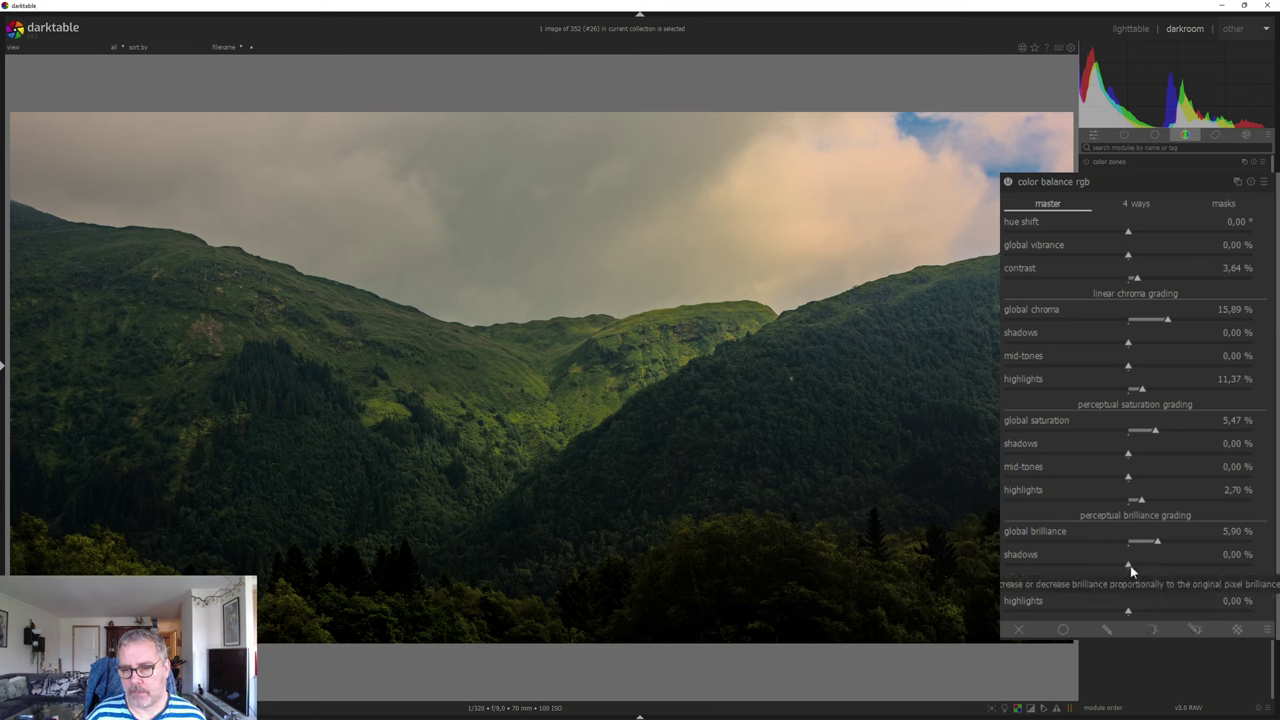
mouse_move(1131, 566)
left_mouse_down()
mouse_move(1157, 563)
mouse_move(1090, 594)
left_mouse_up()
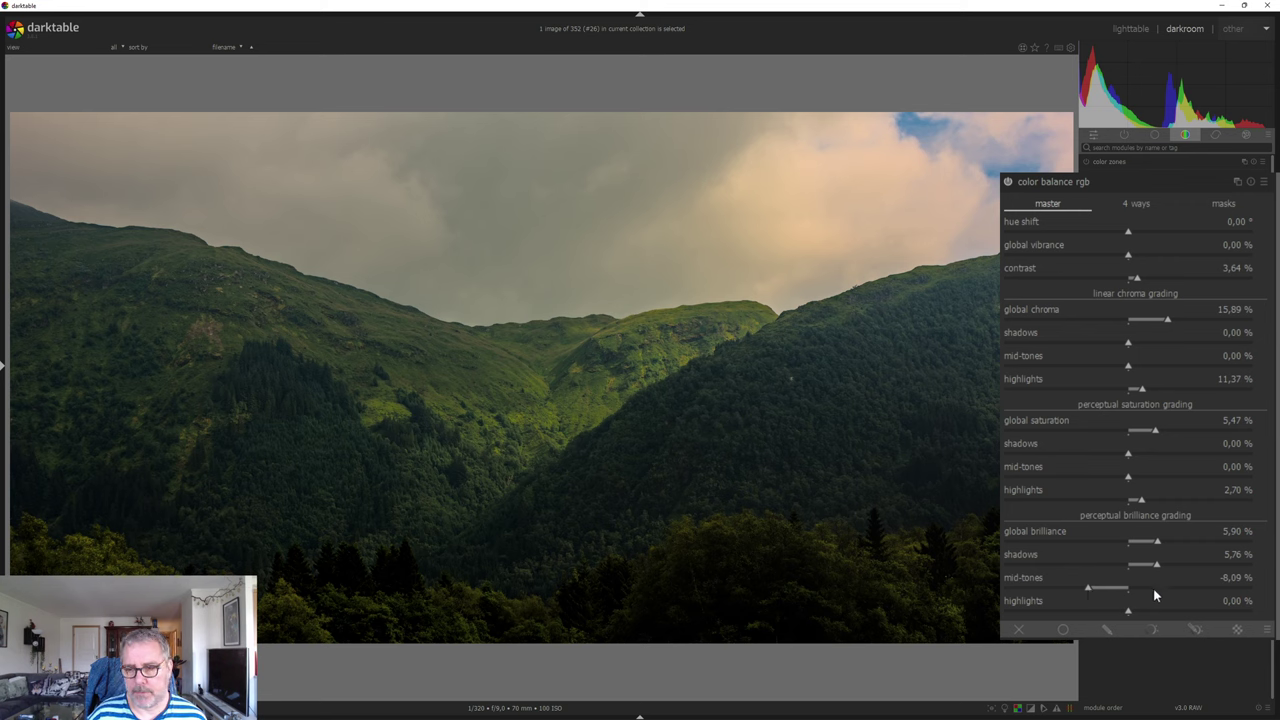
left_click_drag(1157, 567, 1147, 568)
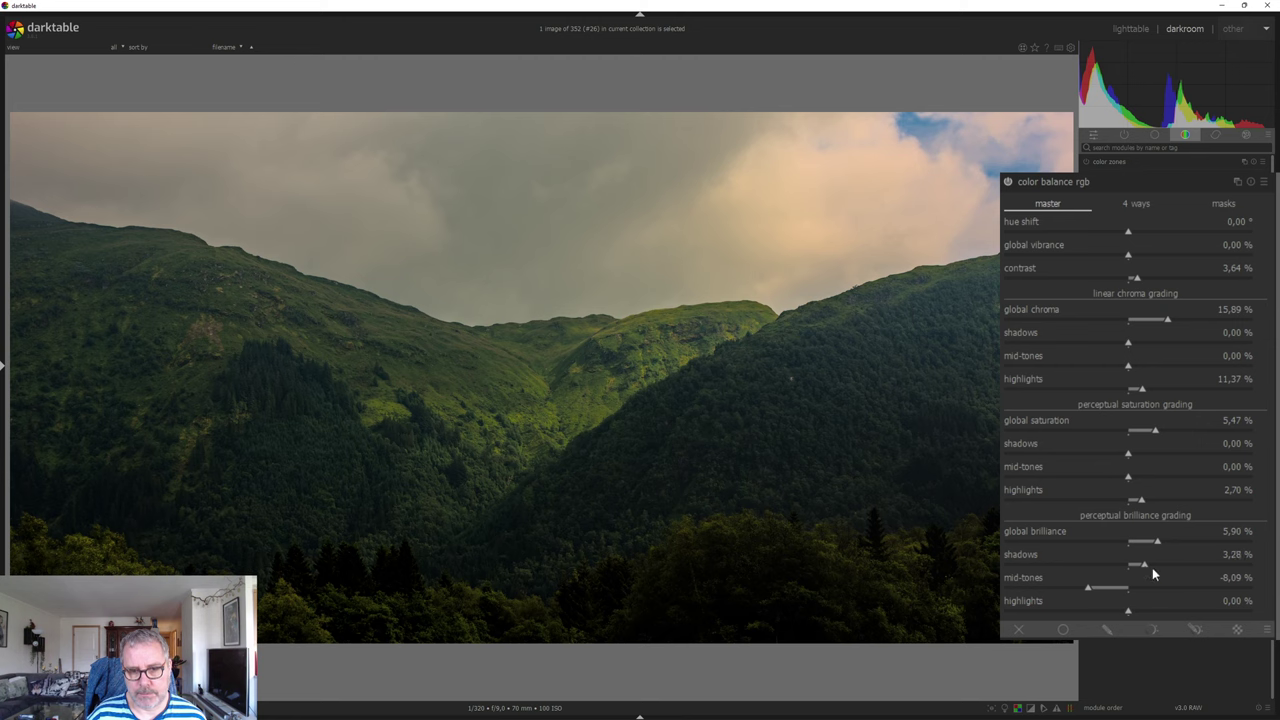
mouse_move(1091, 596)
left_mouse_down()
mouse_move(1181, 612)
mouse_move(1170, 613)
left_mouse_up()
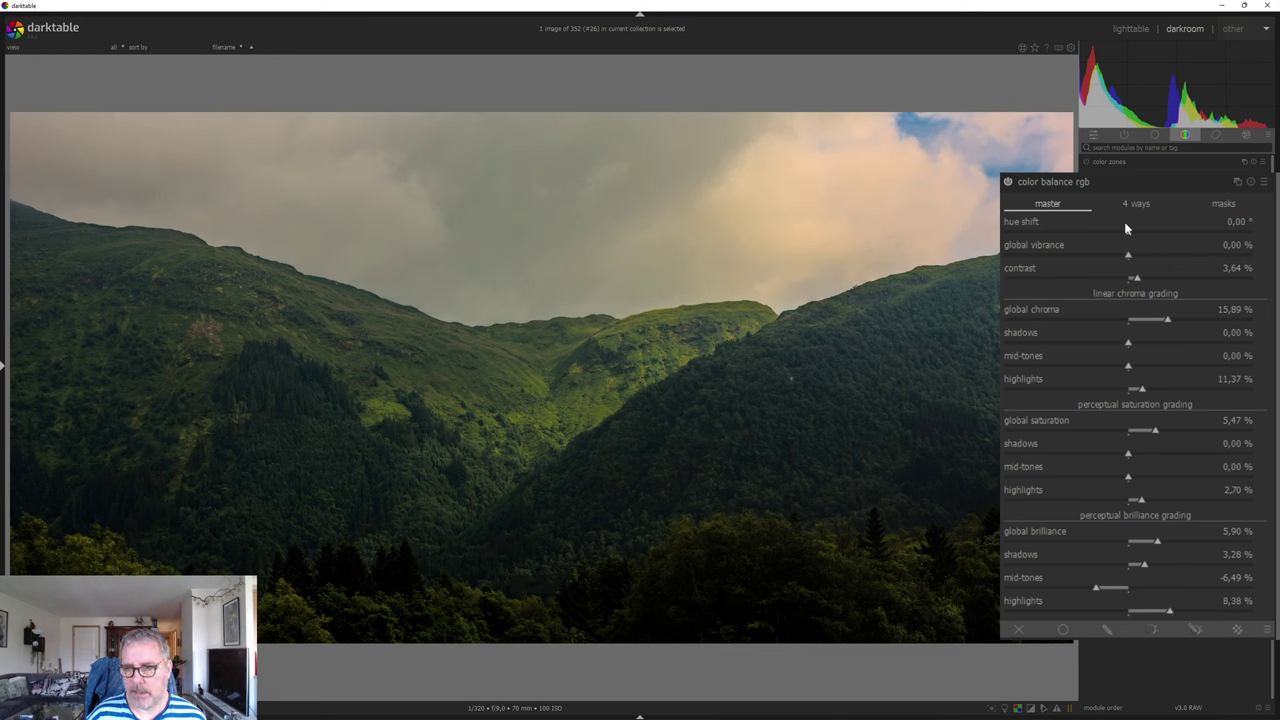
left_click_drag(1151, 278, 1153, 285)
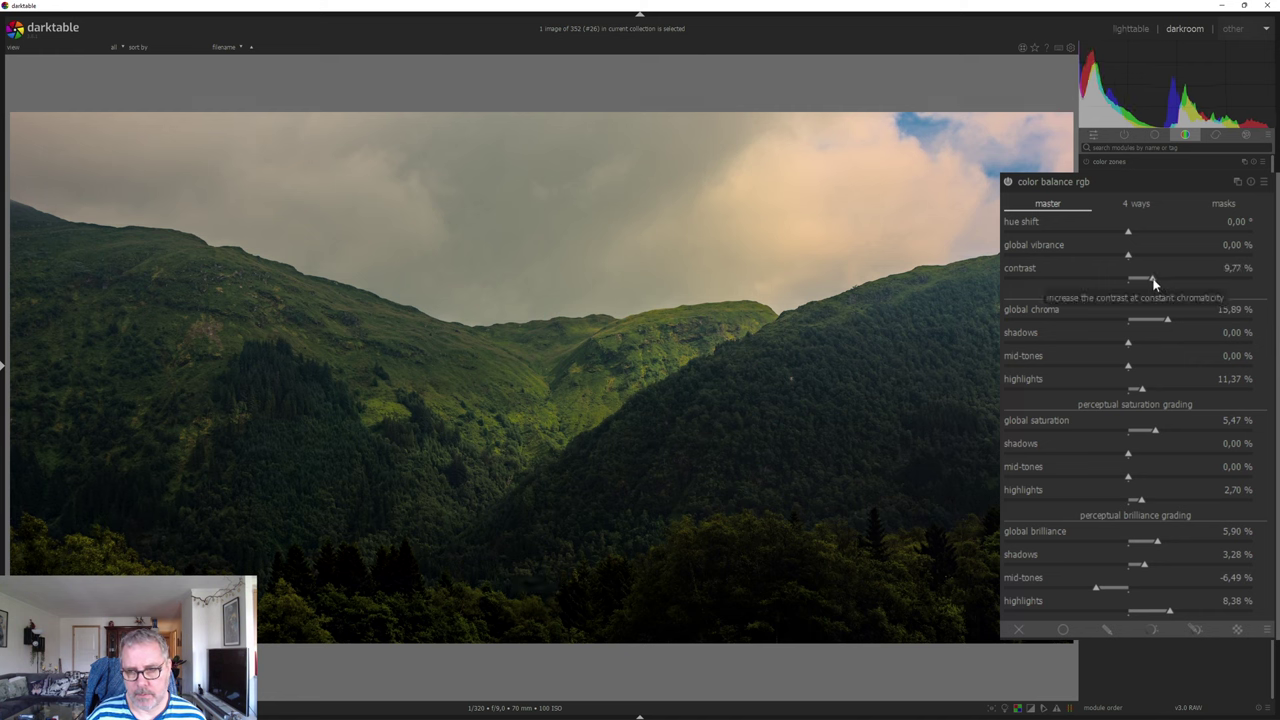
key("Escape")
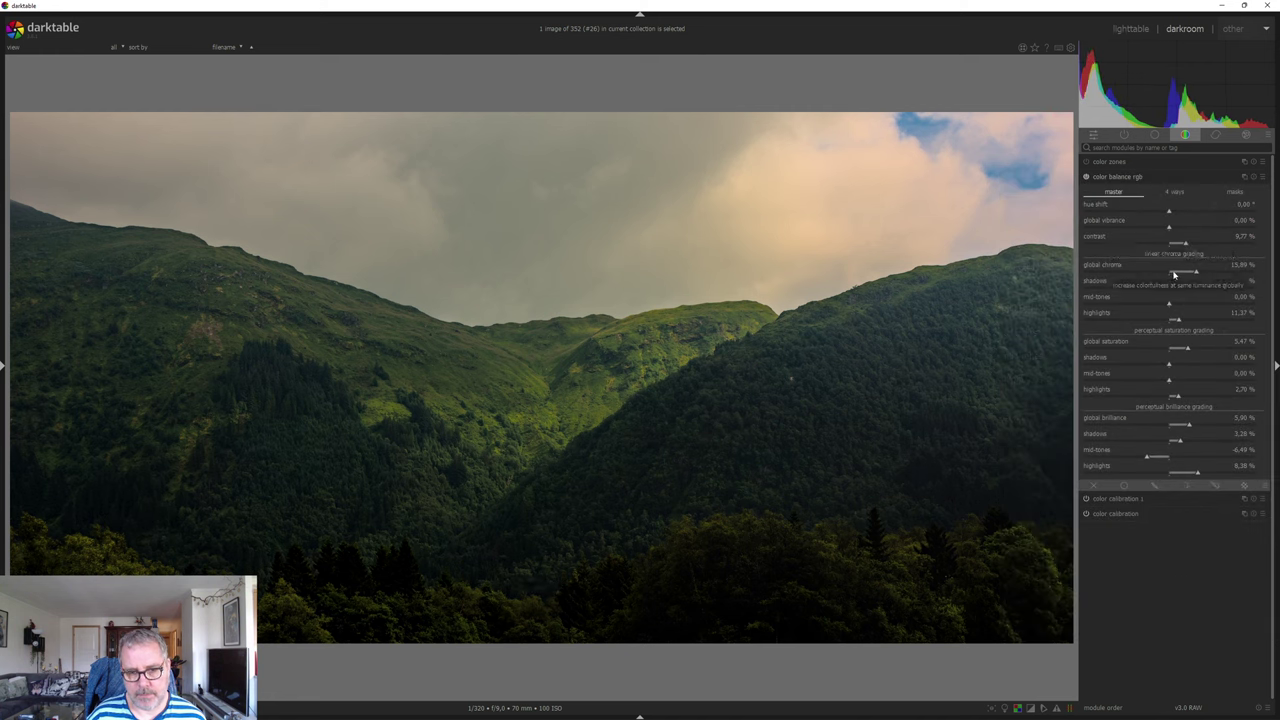
Collapse color balance rgb, add a new local contrast instance, and show the color module group.
left_click(1163, 178)
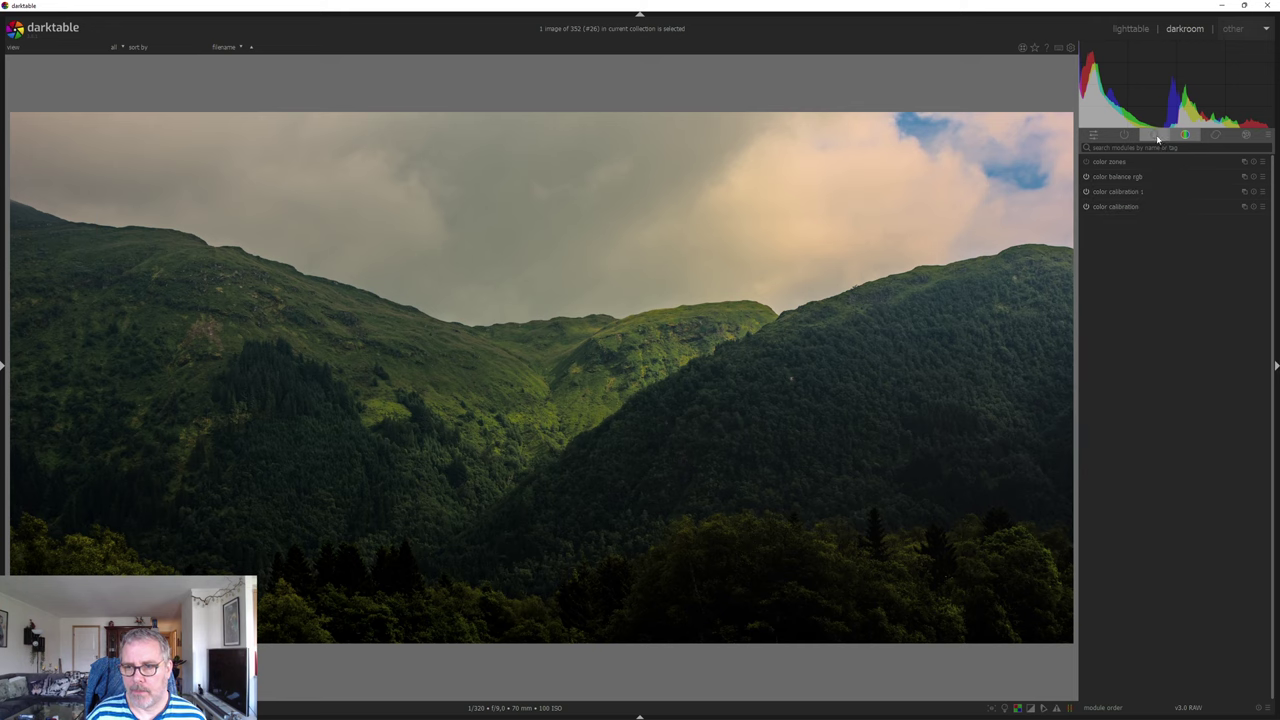
left_click(1155, 135)
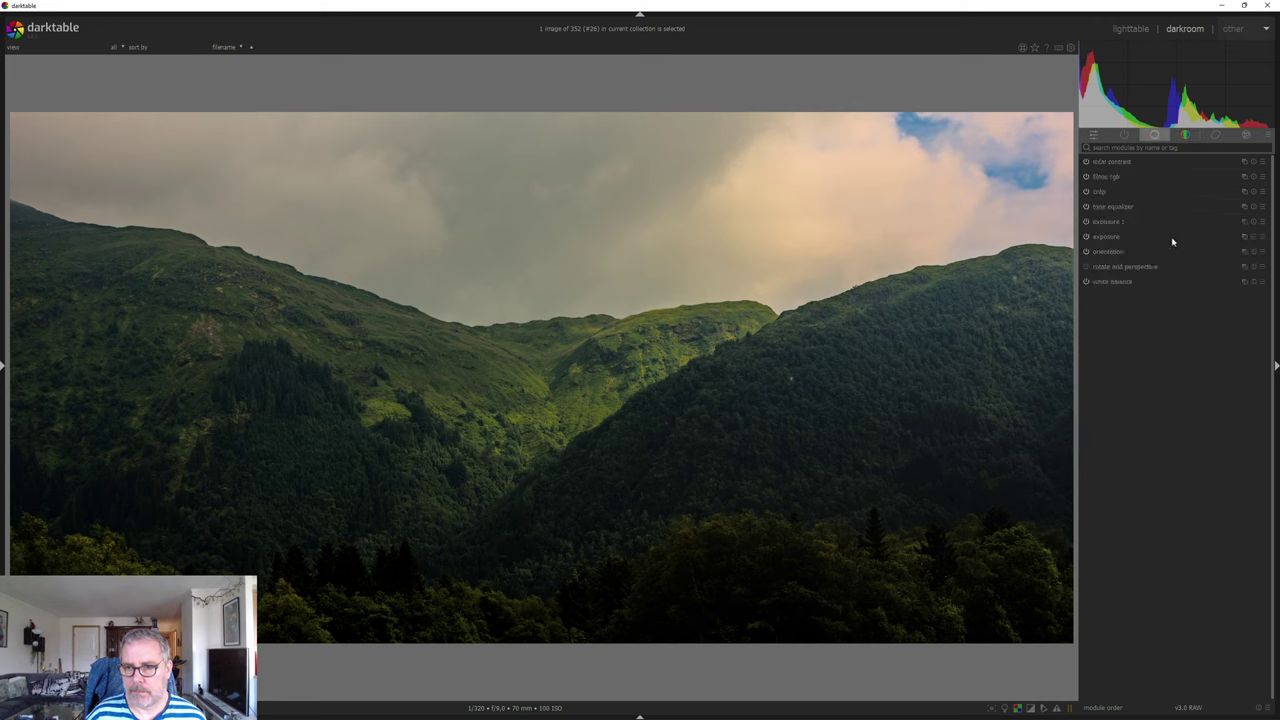
right_click(1245, 163)
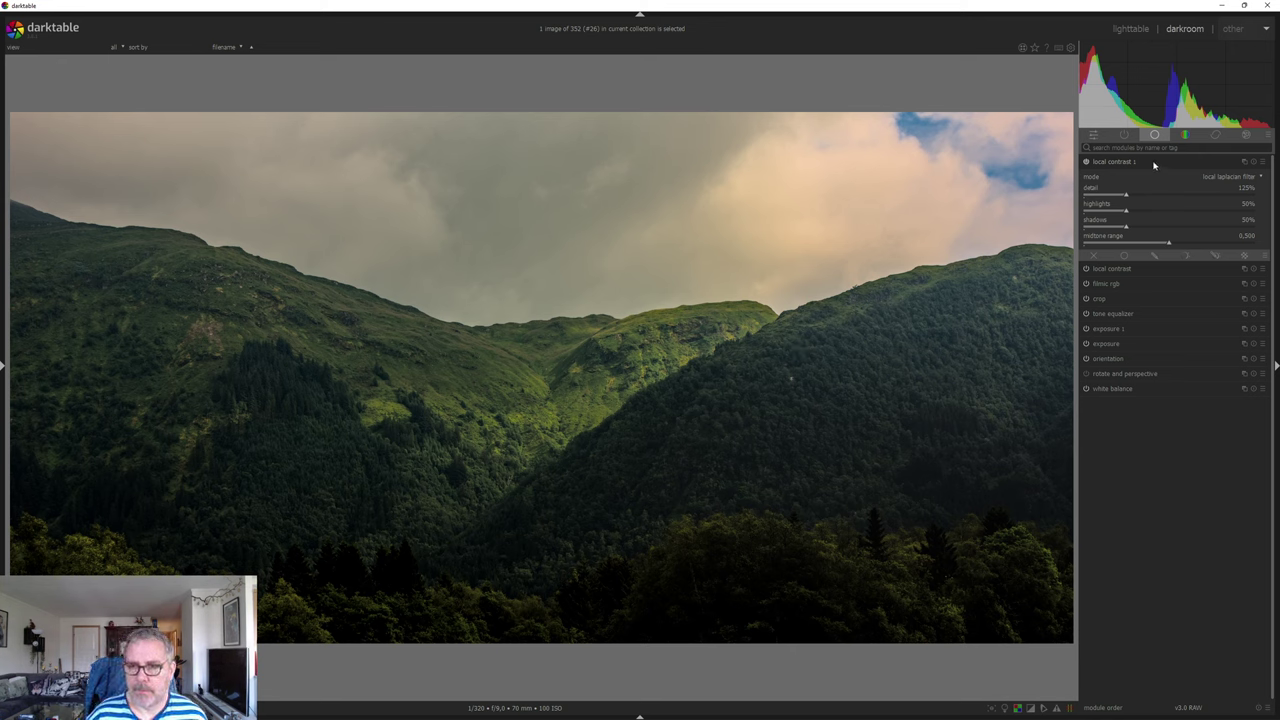
left_click(1185, 135)
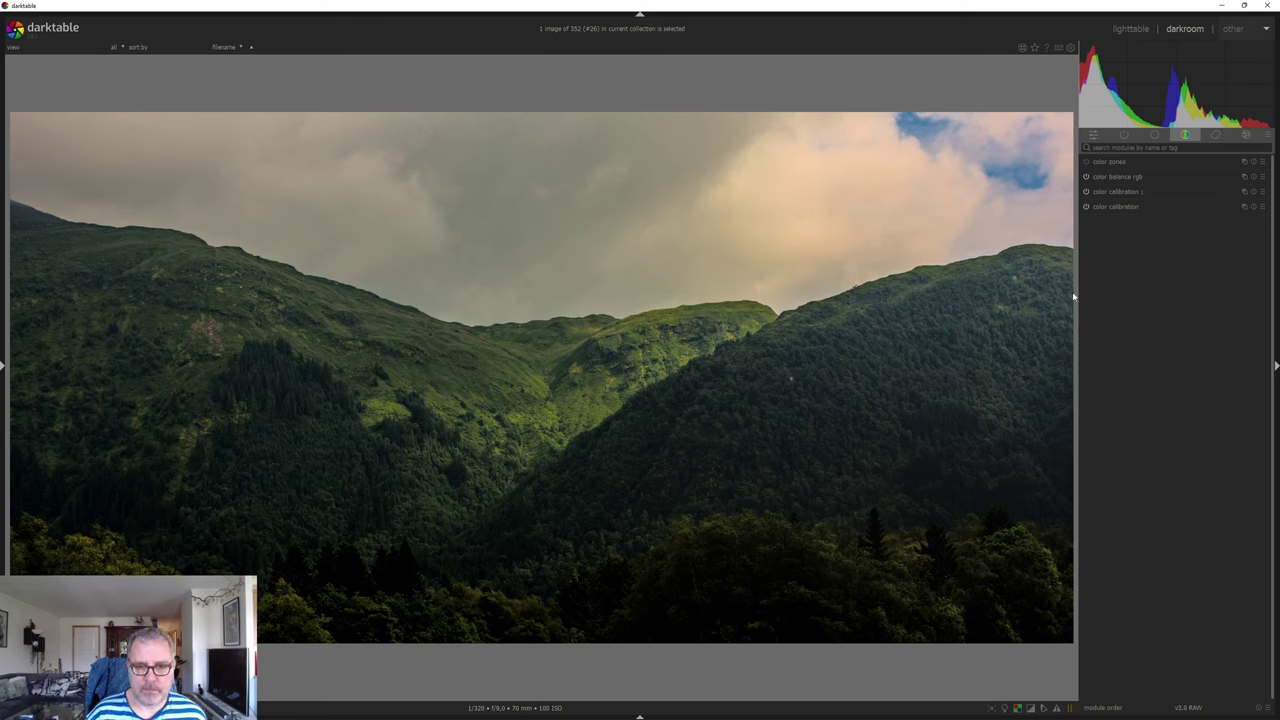
Open color zones' saturation curve and sample the hue of the green valley slope.
left_click(1129, 163)
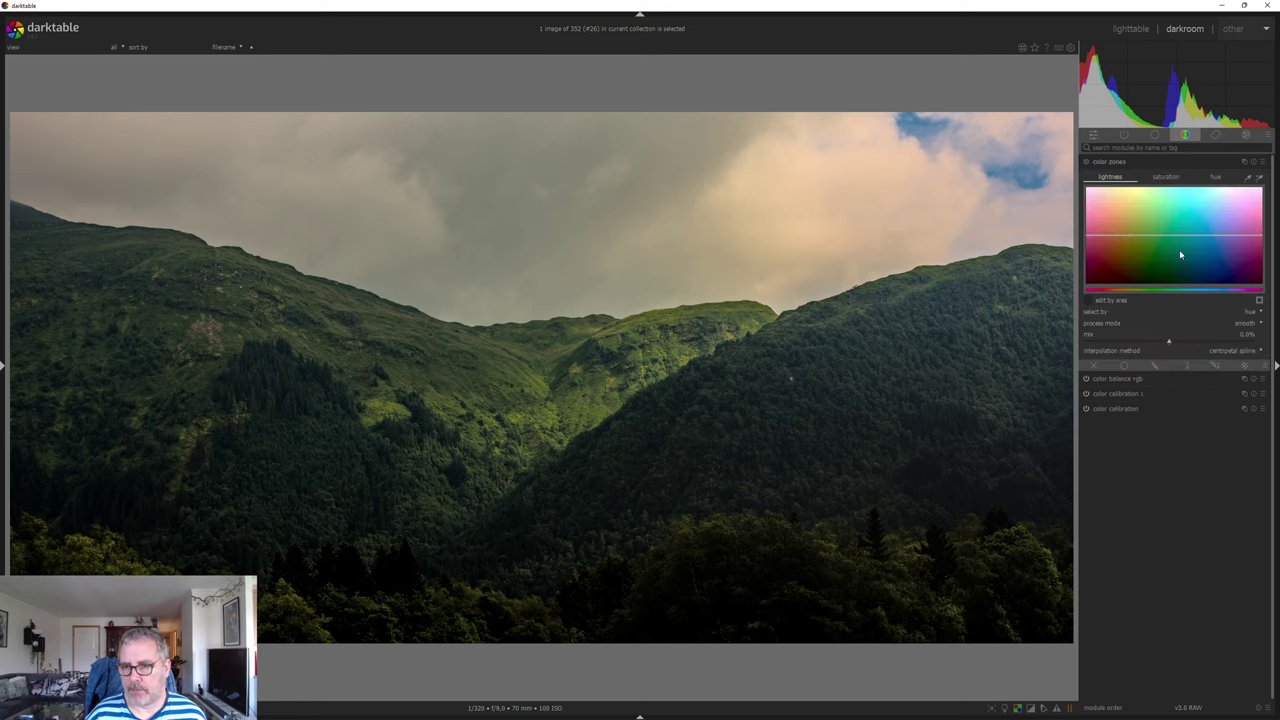
left_click(1165, 176)
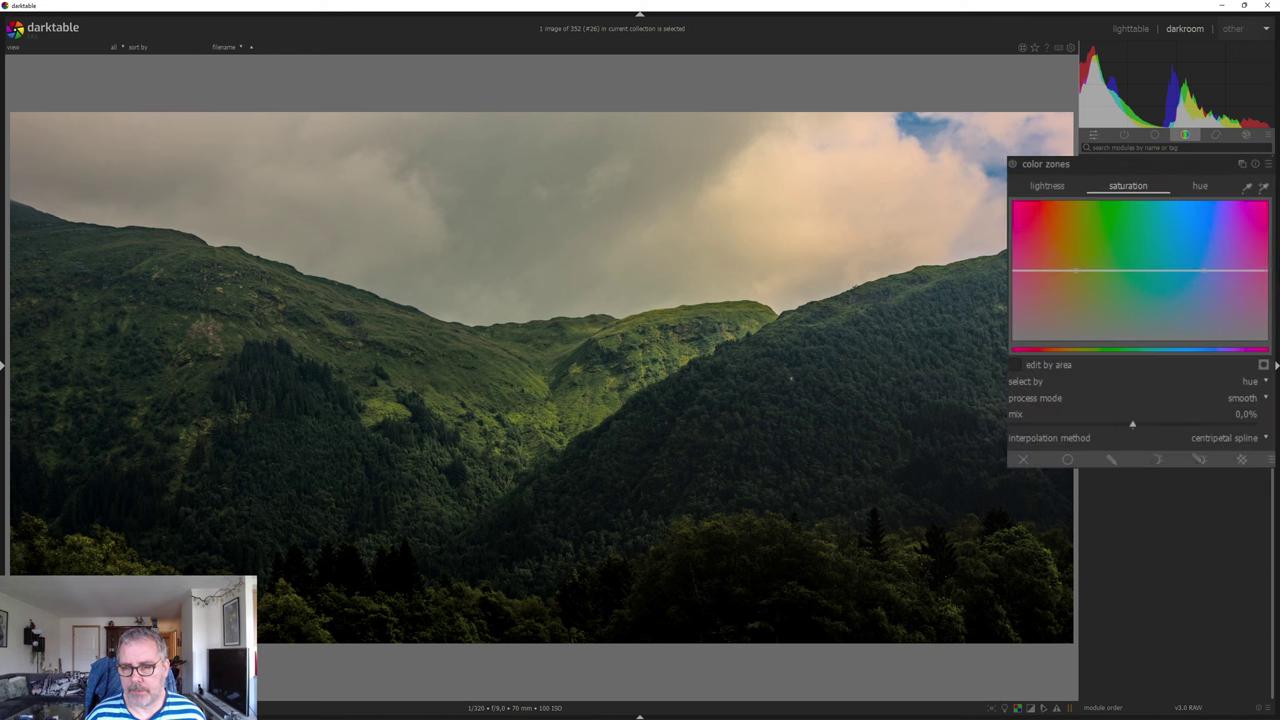
left_click(1247, 187)
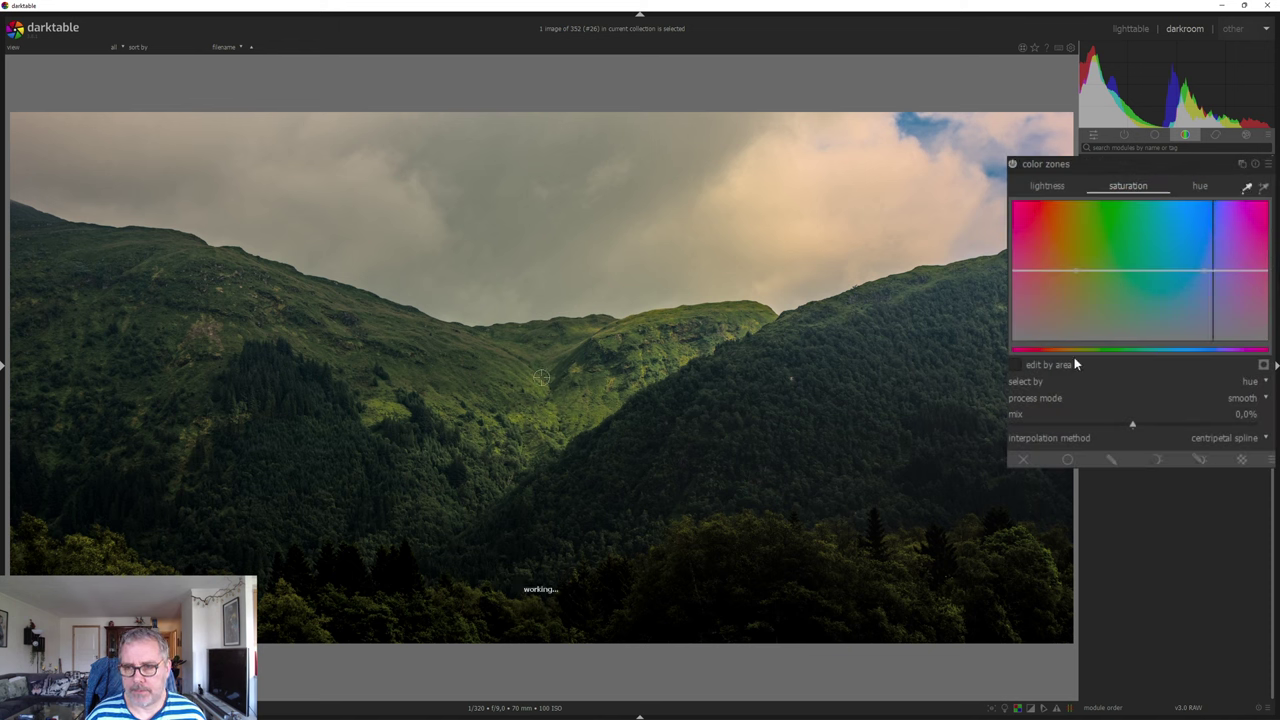
left_click(550, 413)
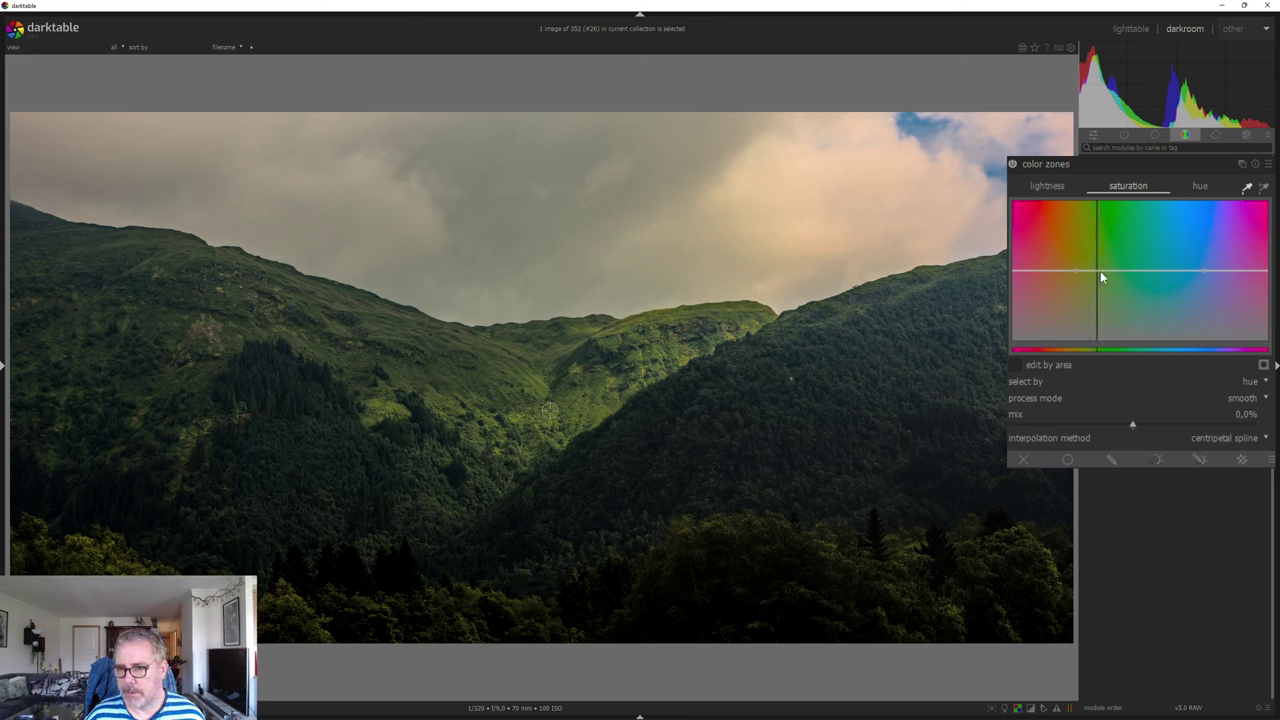
Raise the saturation curve over yellow-green hues, then sample the dark forested slope.
left_click_drag(1099, 270, 1097, 240)
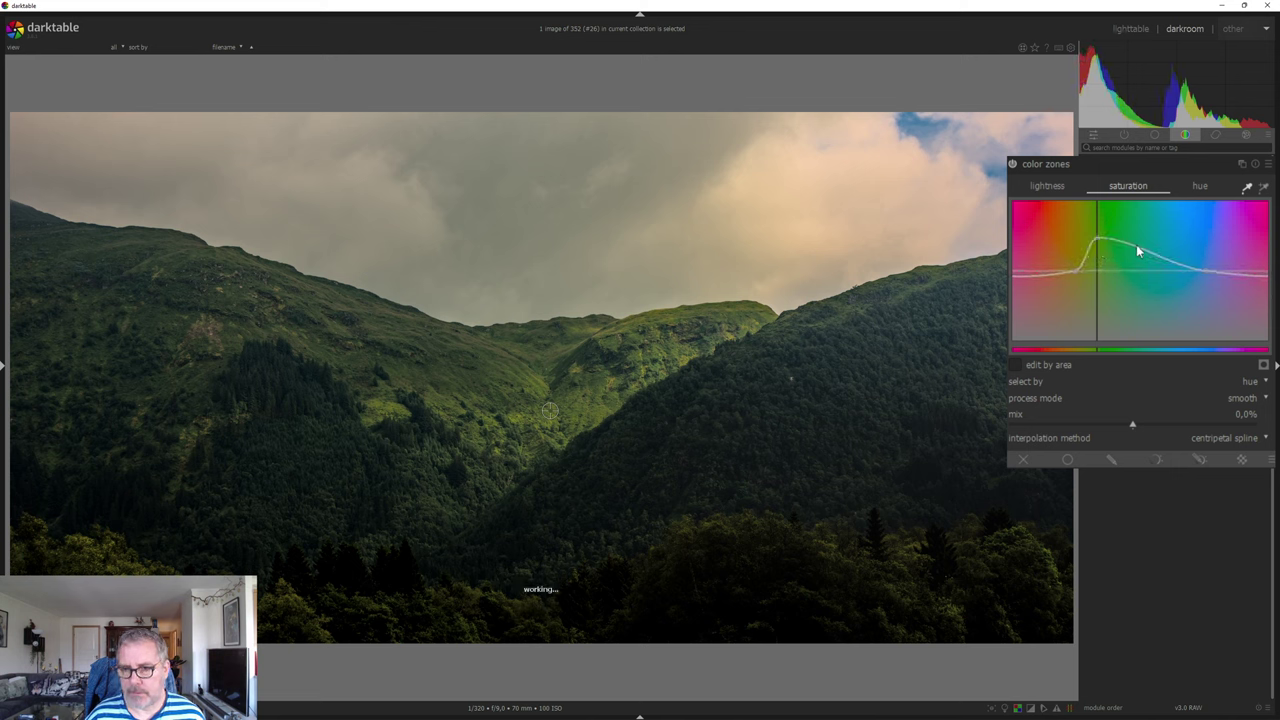
mouse_move(1136, 249)
left_mouse_down()
mouse_move(1133, 239)
mouse_move(1140, 264)
left_mouse_up()
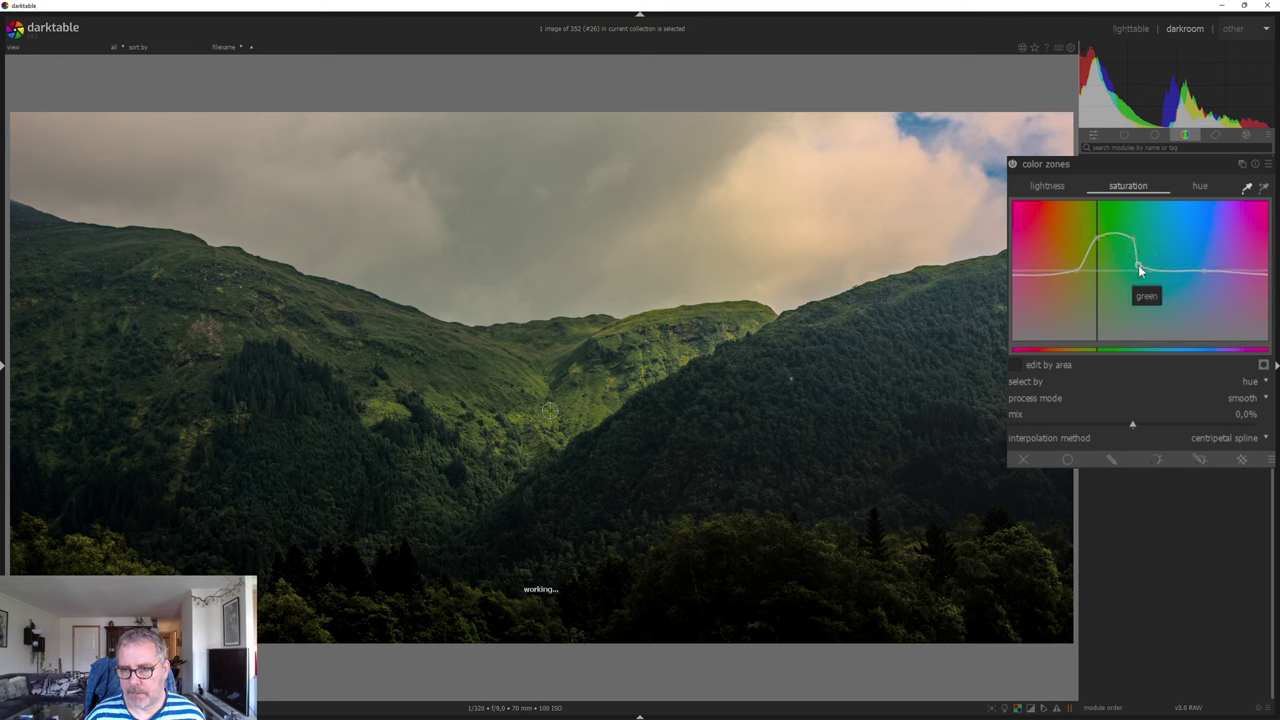
left_click_drag(1088, 255, 1092, 243)
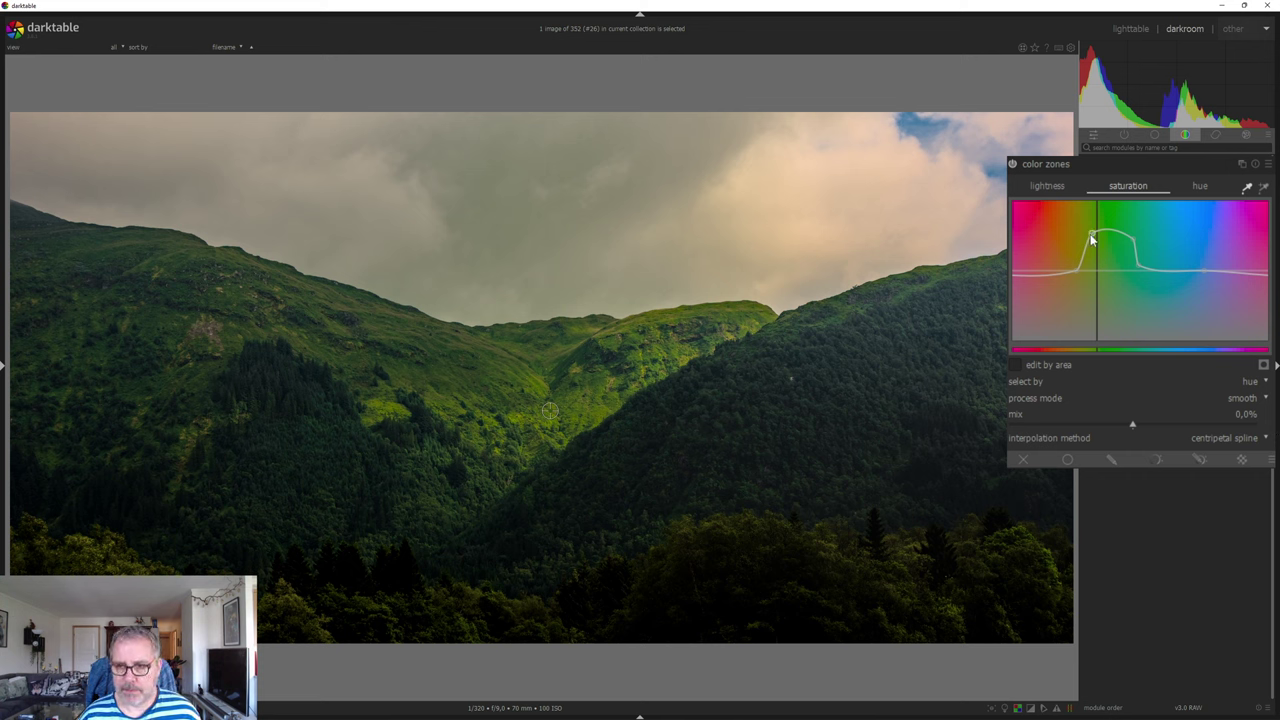
left_click_drag(1093, 237, 1133, 241)
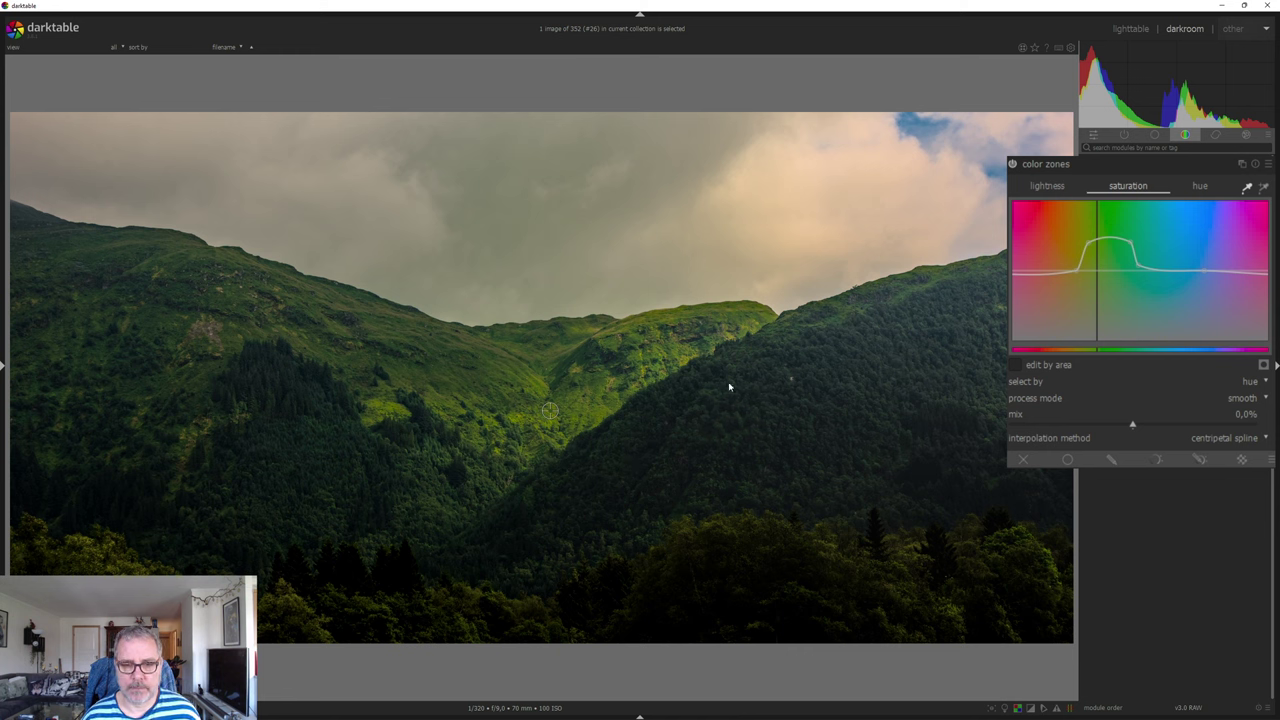
left_click_drag(1132, 243, 1091, 253)
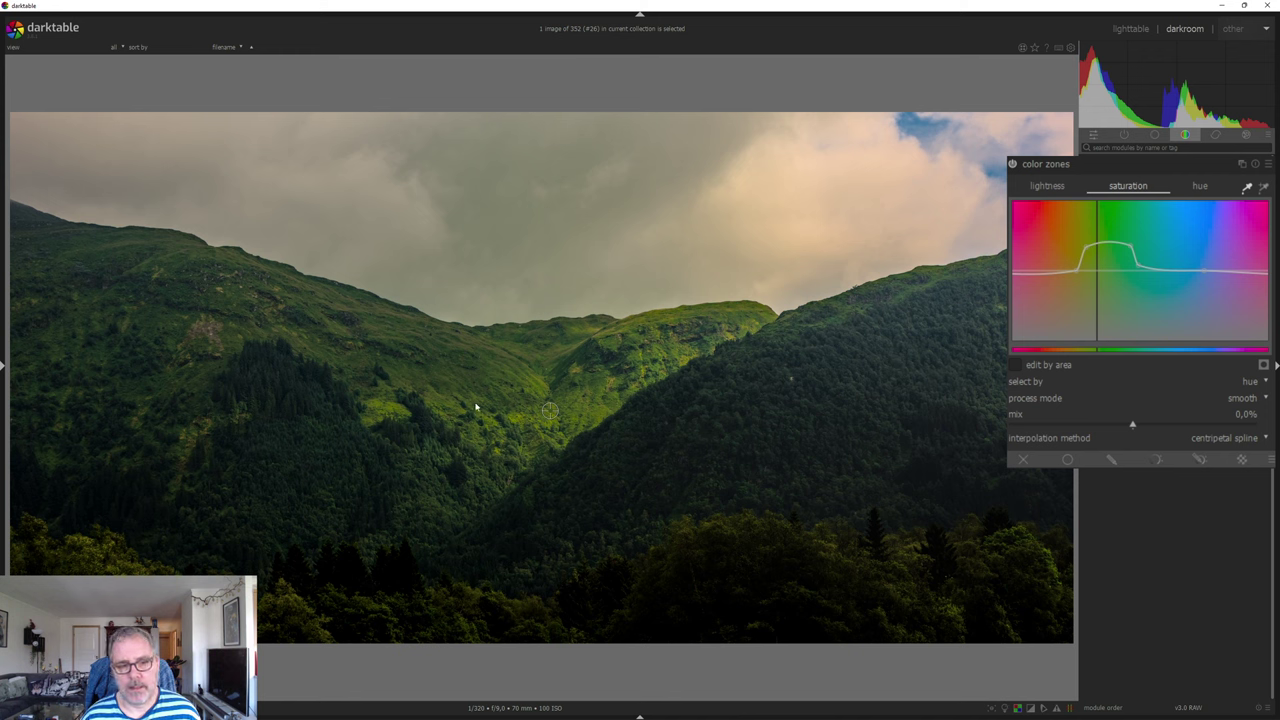
left_click_drag(550, 410, 467, 377)
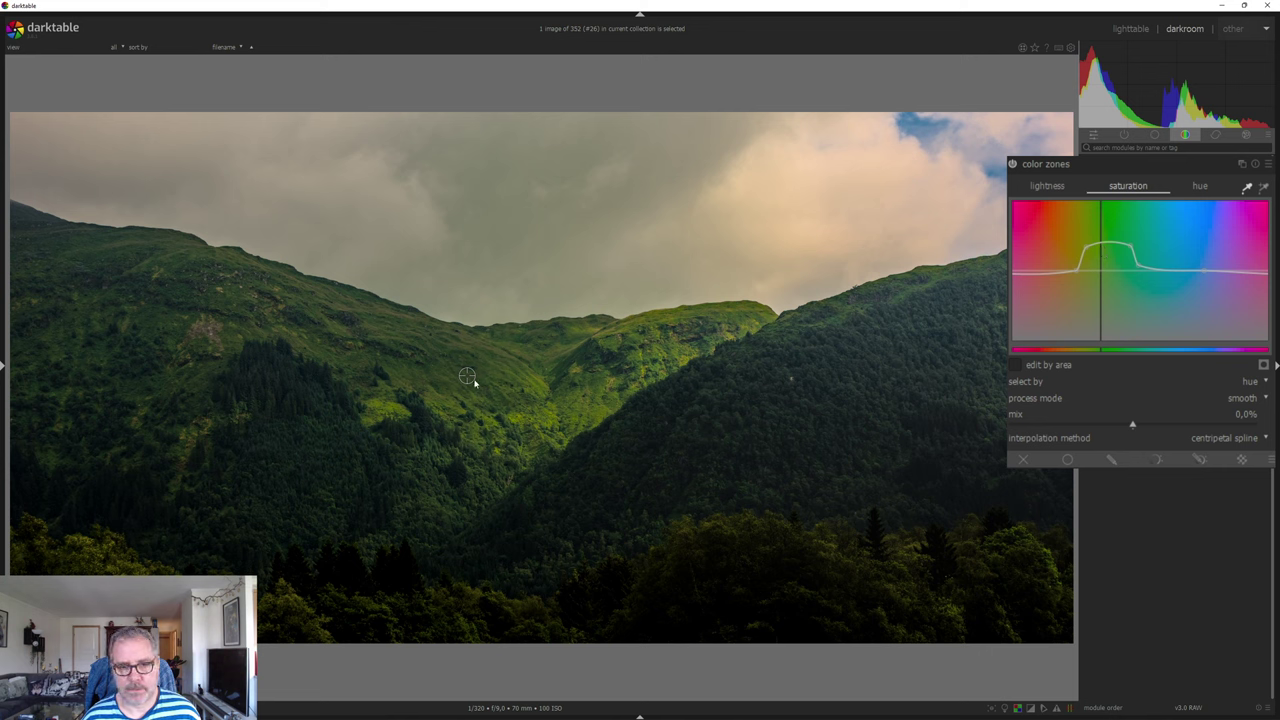
left_click(802, 397)
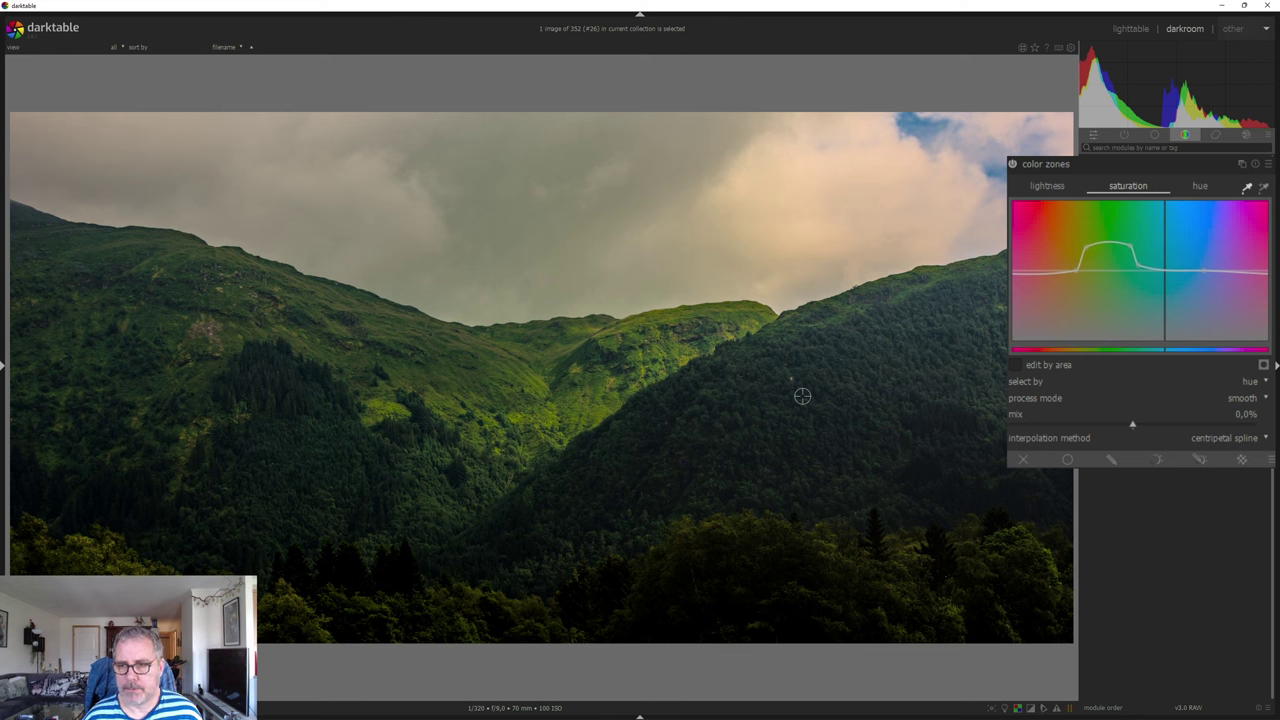
Pull color zones' lightness curve down at aqua and blue, compare on/off, and collapse it.
left_click(1047, 189)
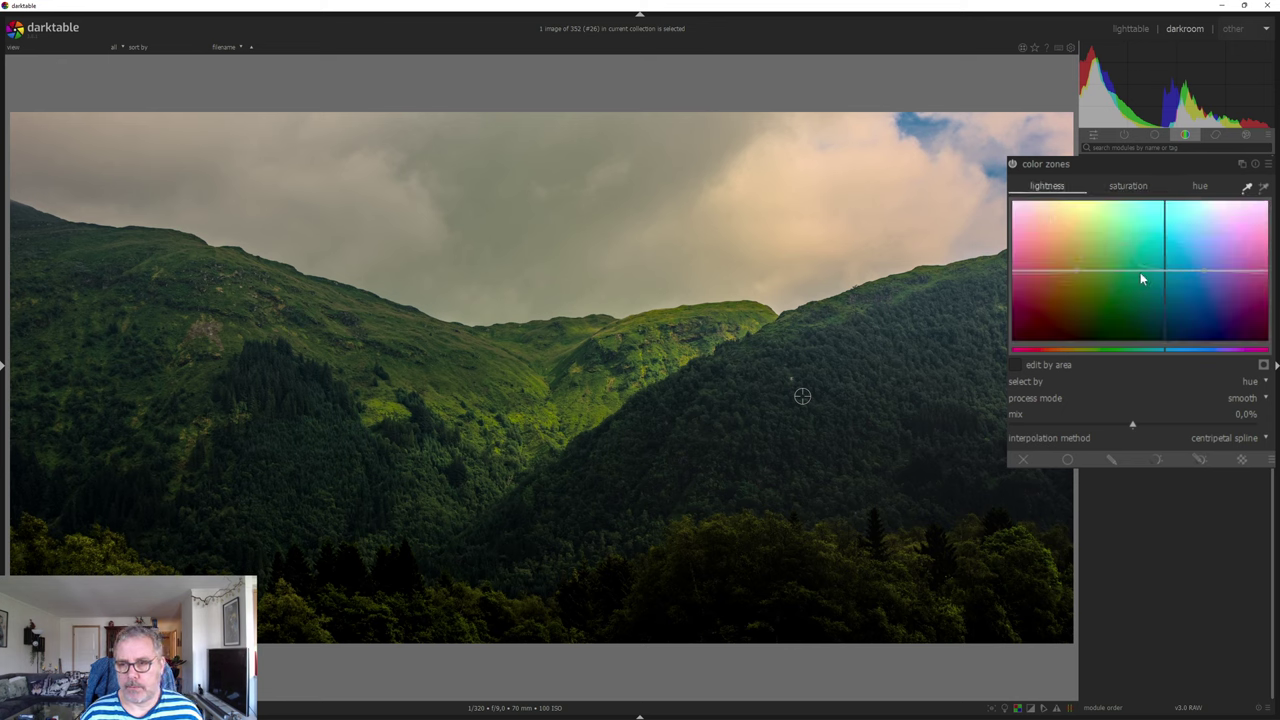
left_click_drag(1166, 277, 1166, 288)
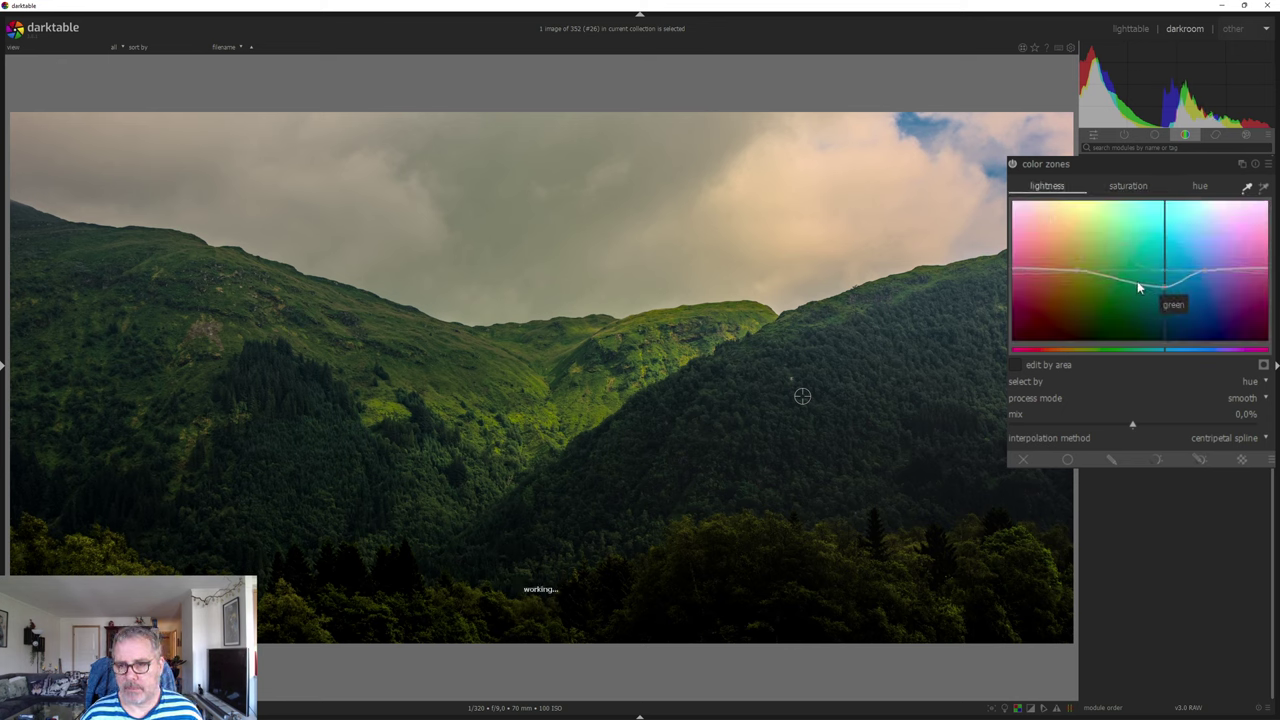
left_click_drag(1146, 278, 1148, 272)
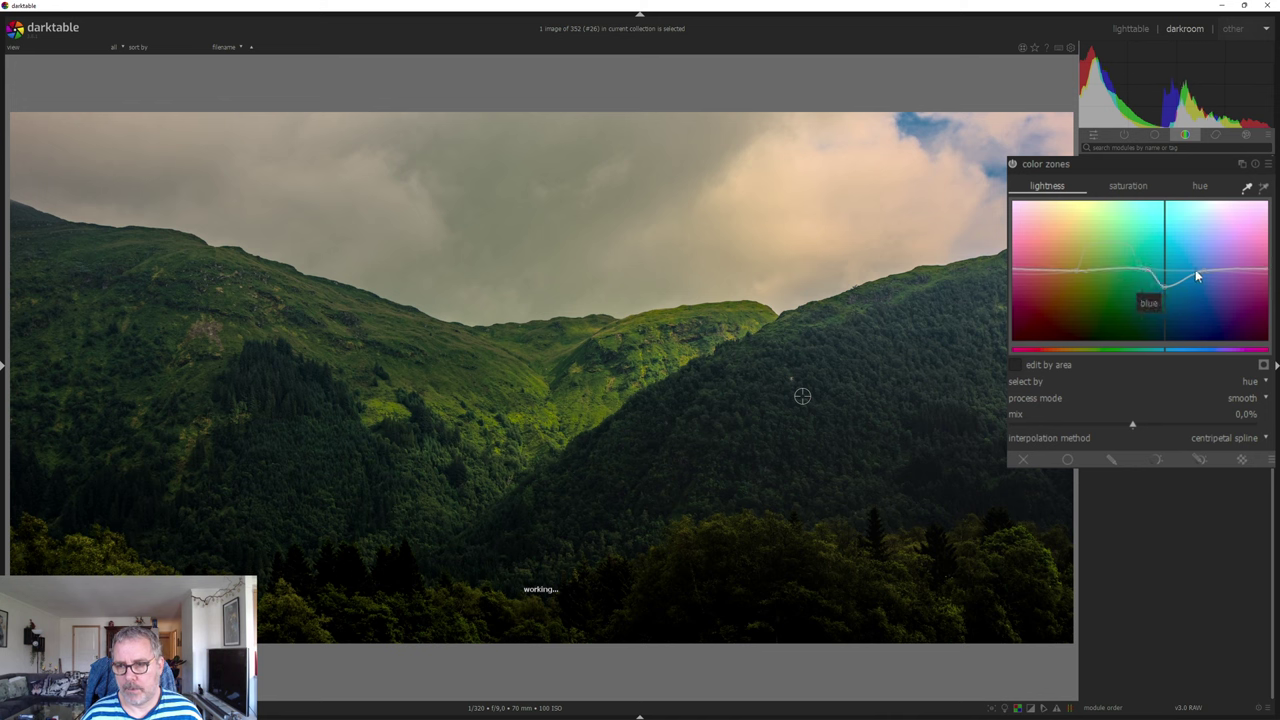
mouse_move(1197, 280)
left_mouse_down()
mouse_move(1217, 270)
mouse_move(1205, 293)
mouse_move(1155, 310)
mouse_move(1157, 297)
left_mouse_up()
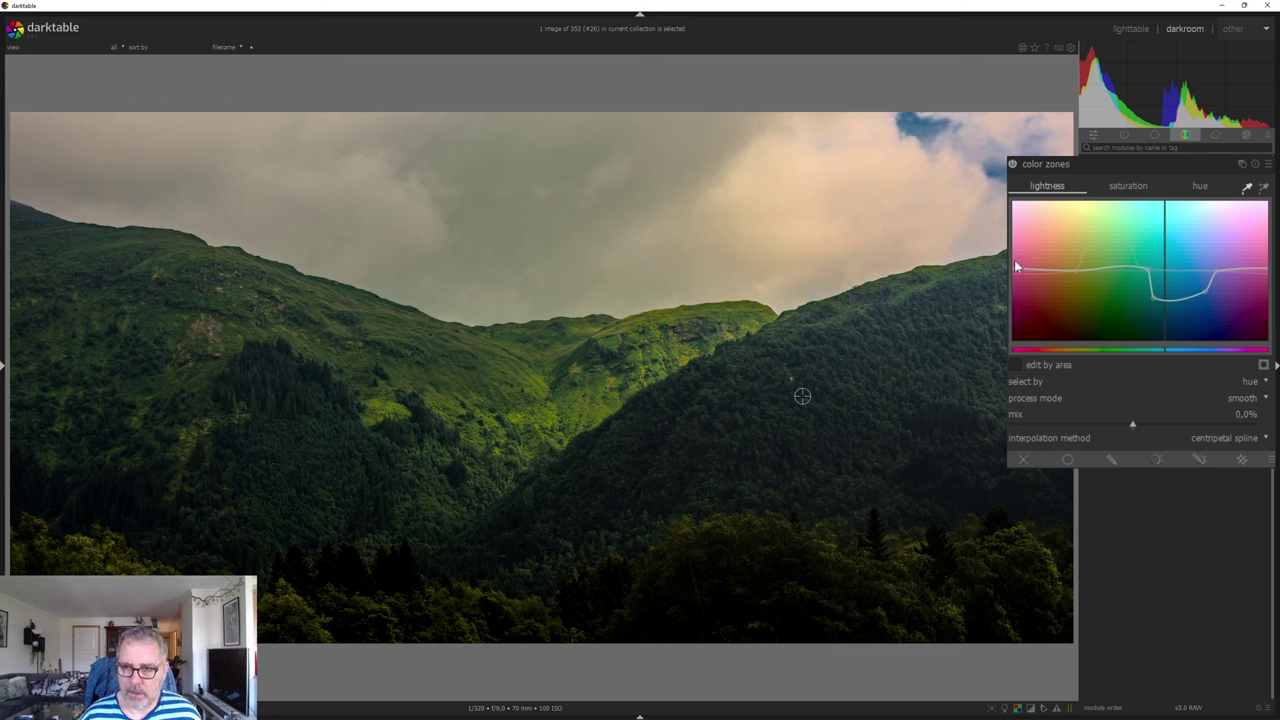
left_click(1016, 166)
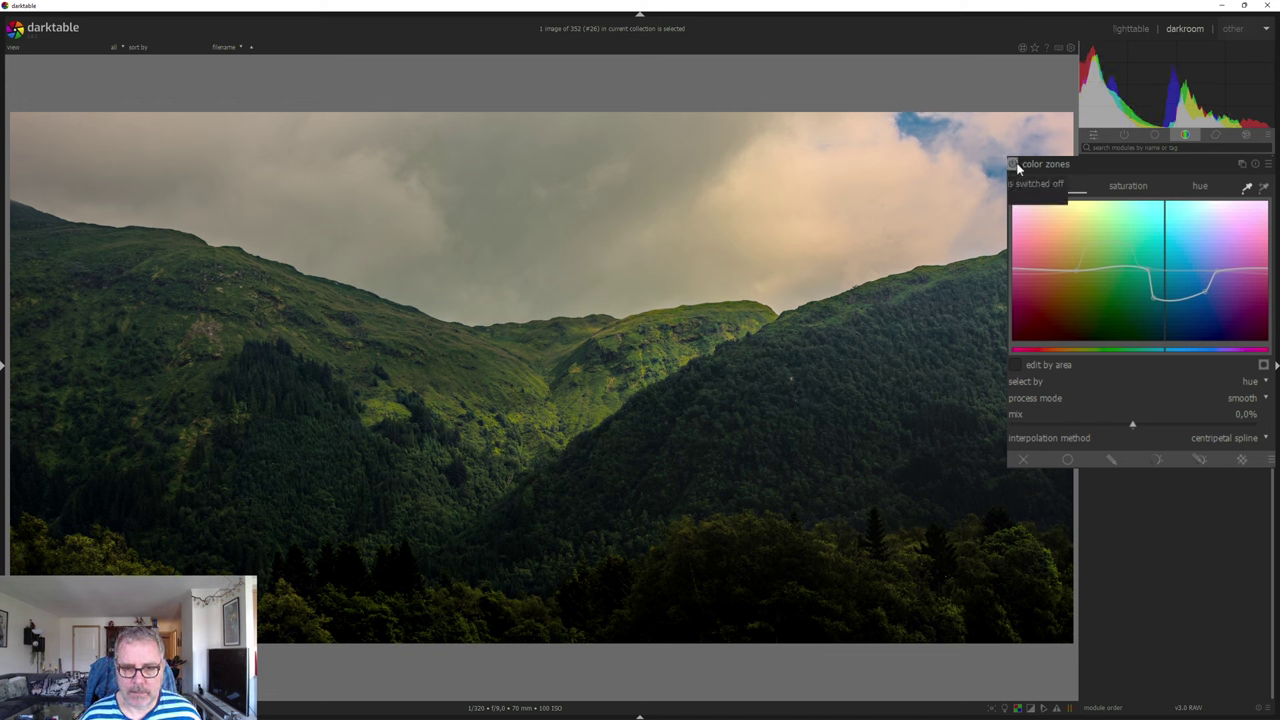
left_click(1016, 167)
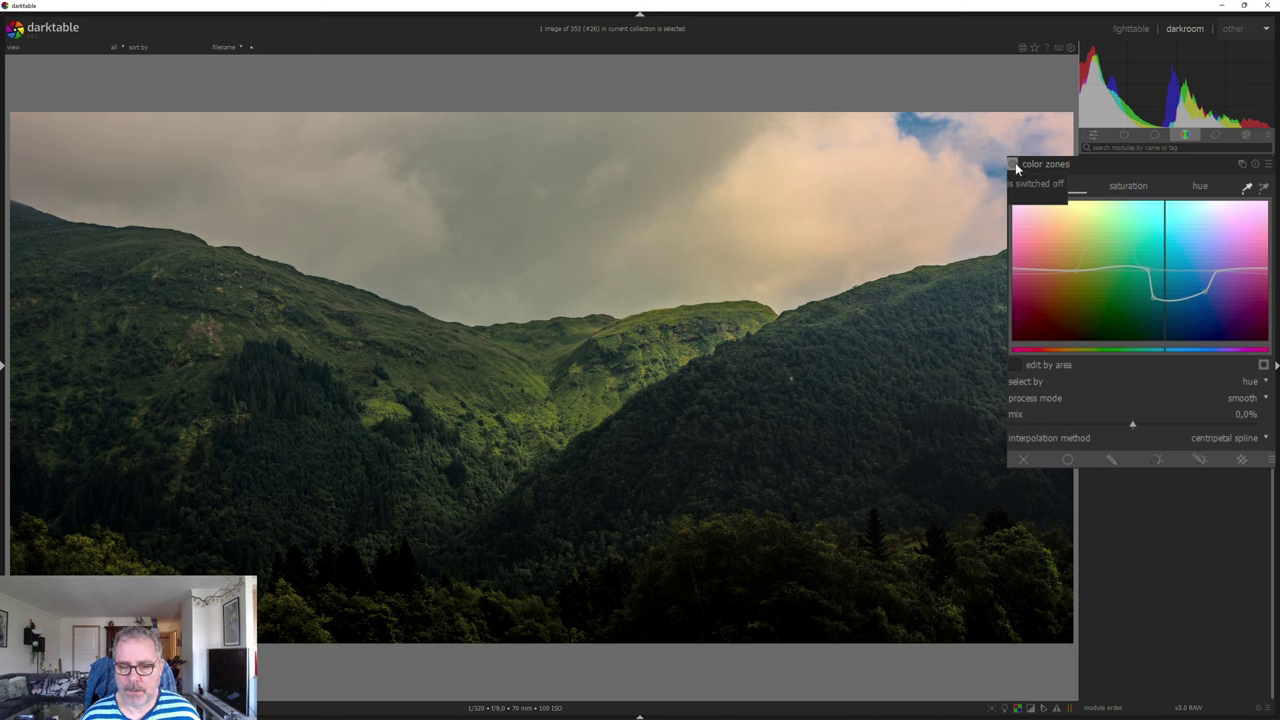
left_click(1016, 167)
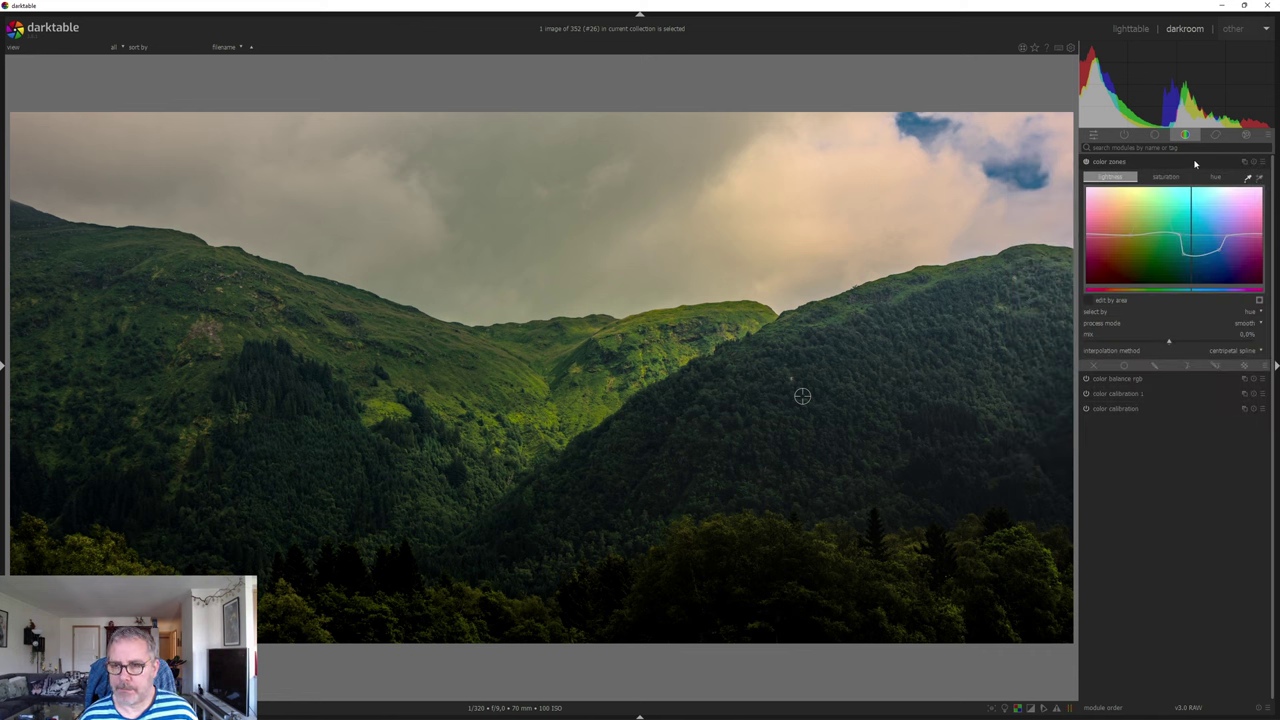
left_click(1194, 163)
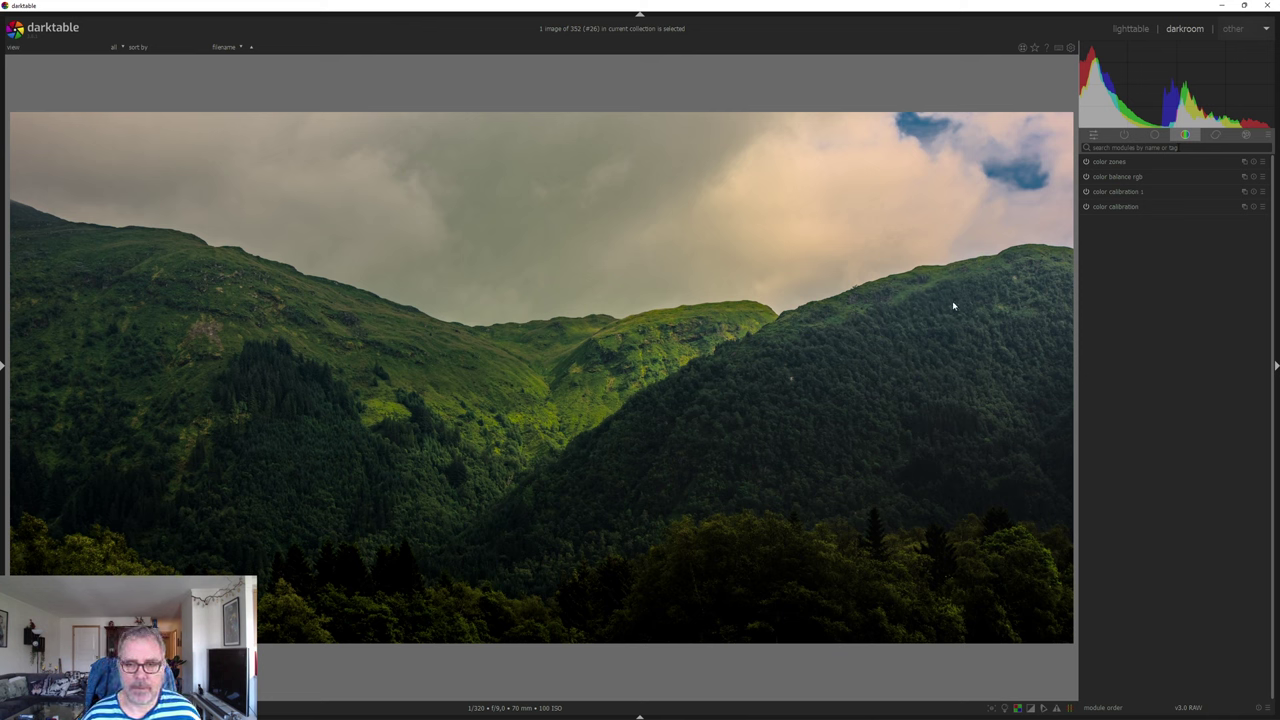
Search the module list for 'co' to list colour modules and check the group presets.
left_click(1141, 148)
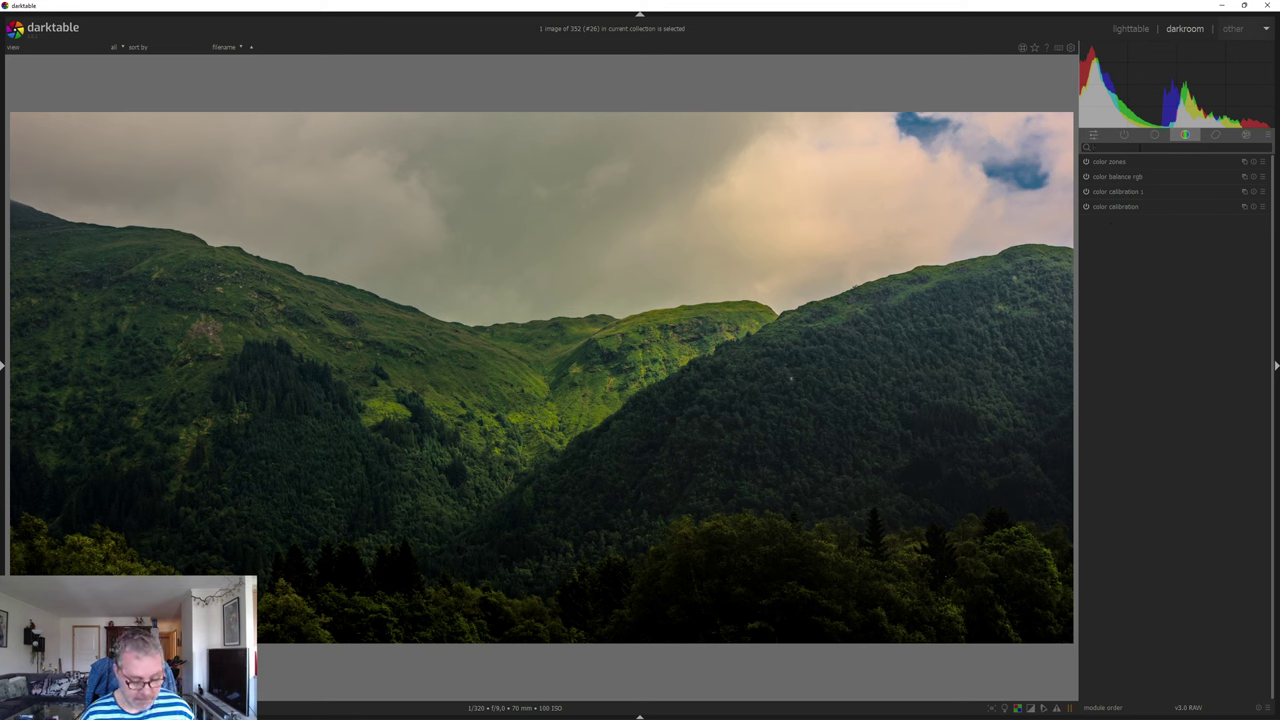
type("color")
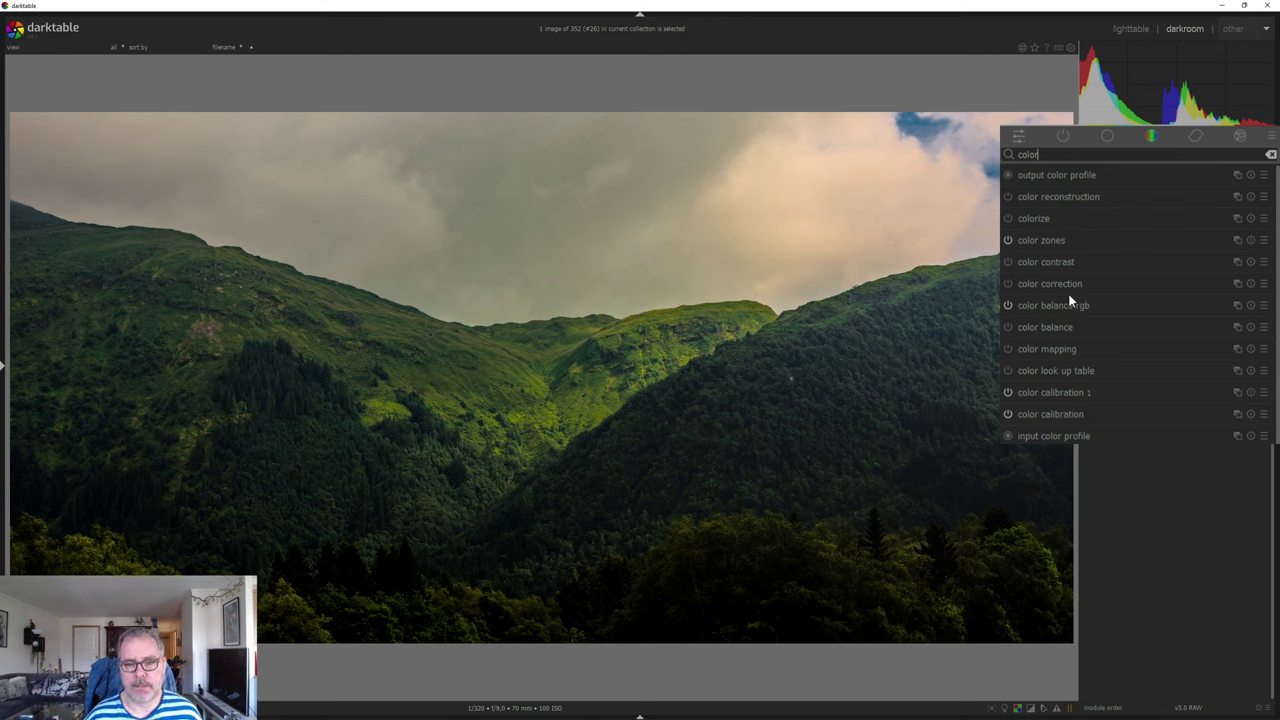
left_click(1268, 140)
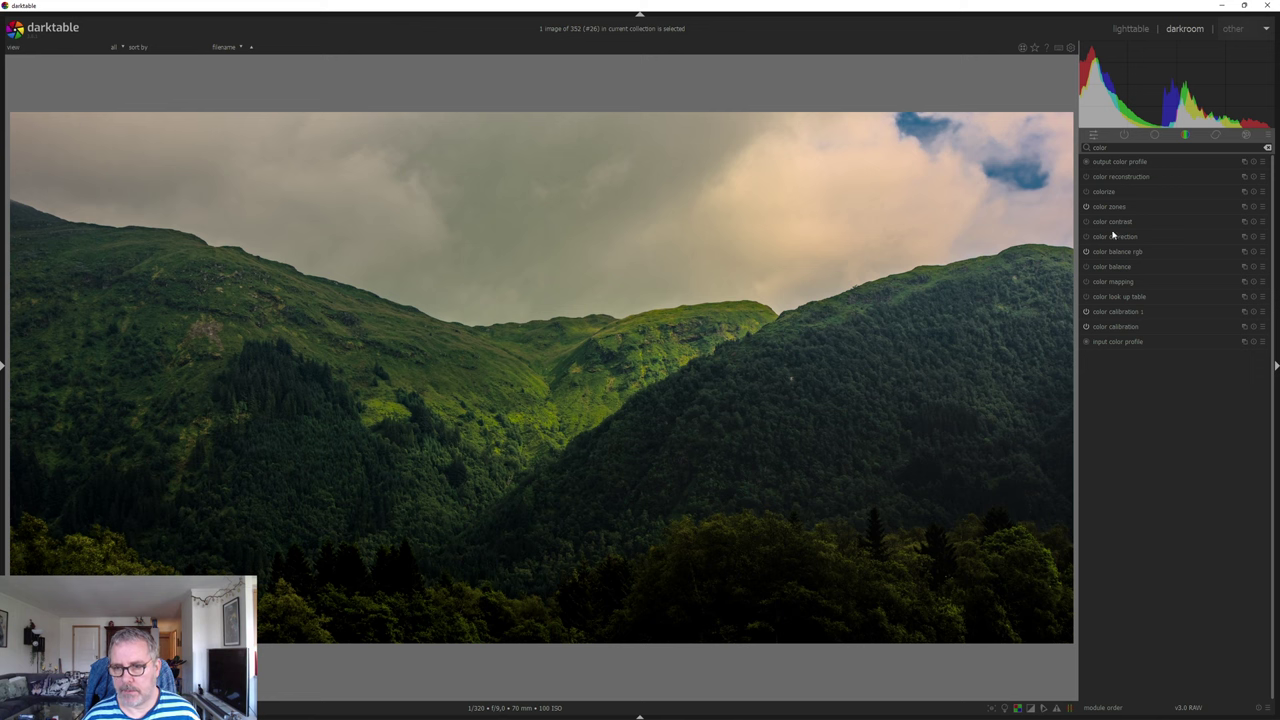
Enable color contrast with green-magenta and blue-yellow contrast both set to 1,20.
left_click(1105, 222)
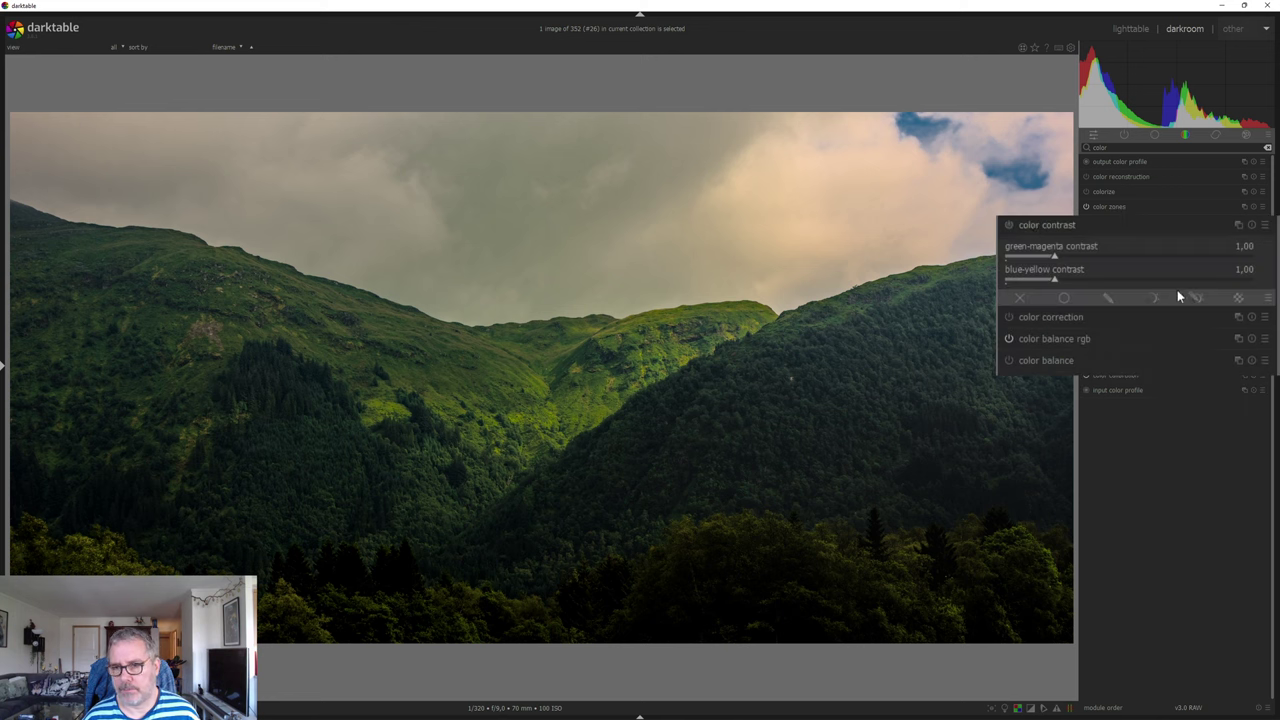
left_click(1008, 225)
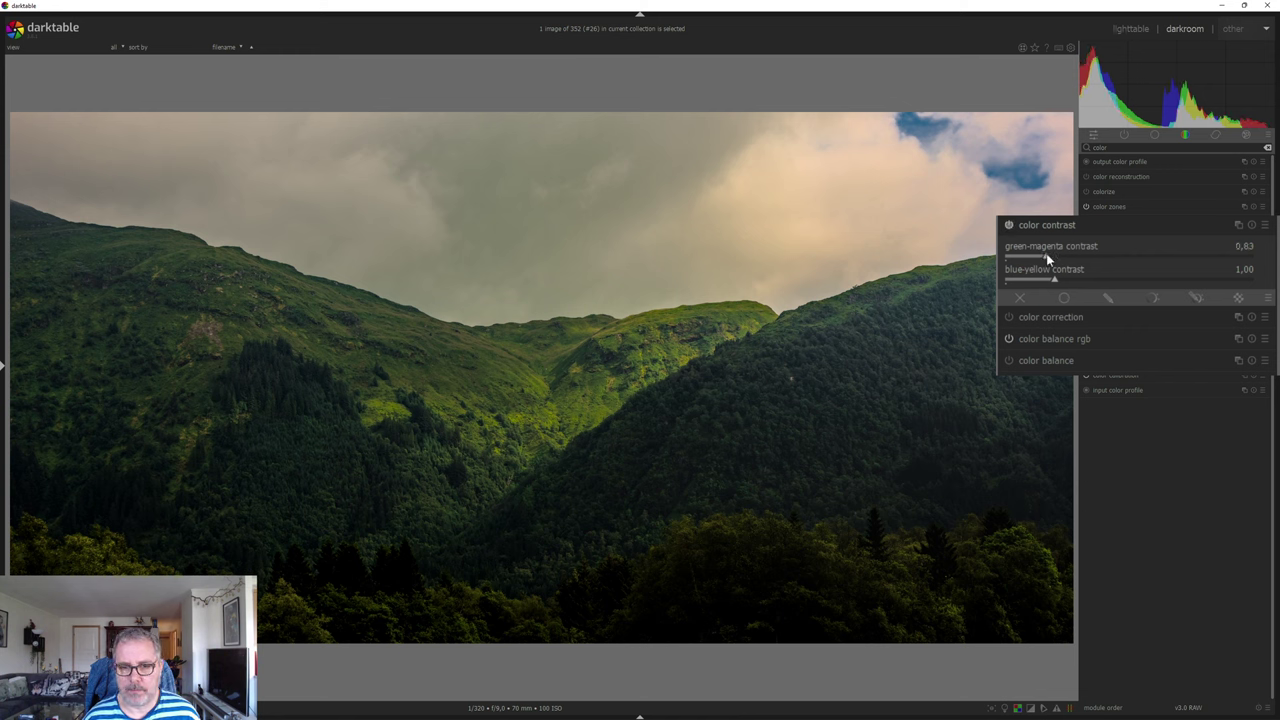
mouse_move(1049, 253)
left_mouse_down()
mouse_move(1035, 258)
mouse_move(1095, 260)
mouse_move(1072, 263)
left_mouse_up()
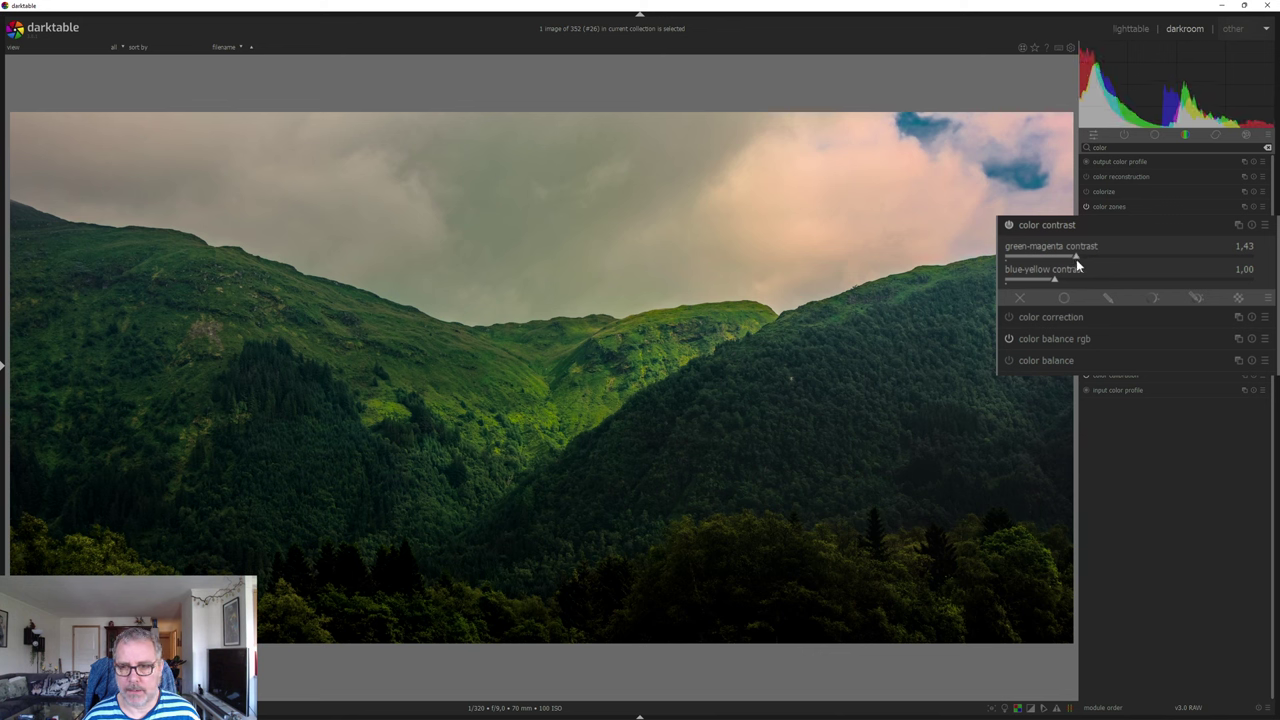
left_click(1067, 263)
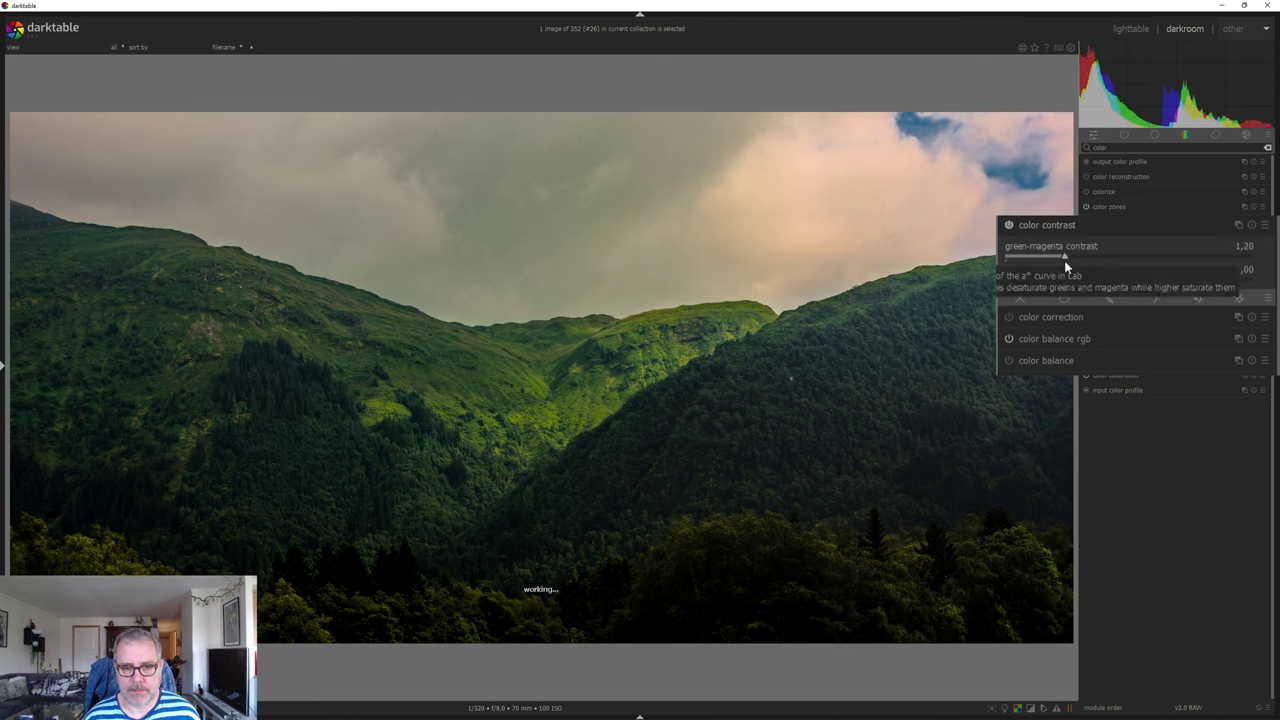
left_click(1065, 263)
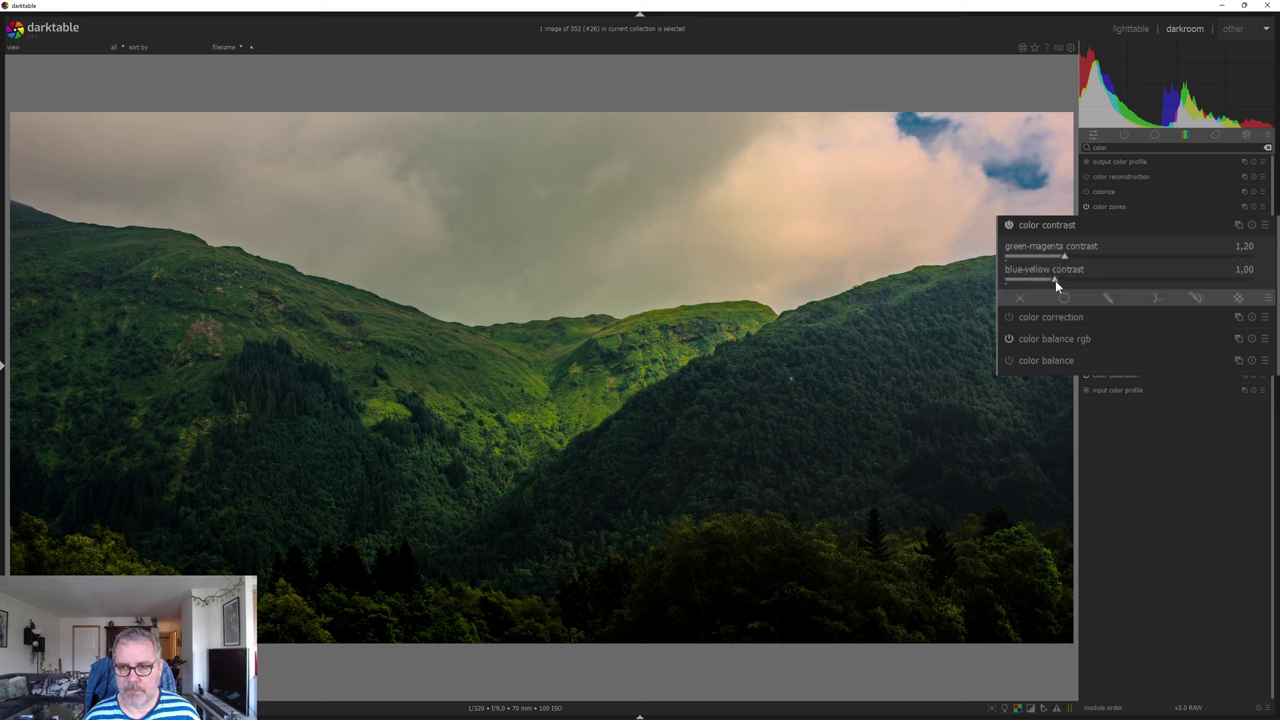
mouse_move(1050, 280)
left_mouse_down()
mouse_move(1036, 284)
mouse_move(1077, 287)
mouse_move(1066, 285)
left_mouse_up()
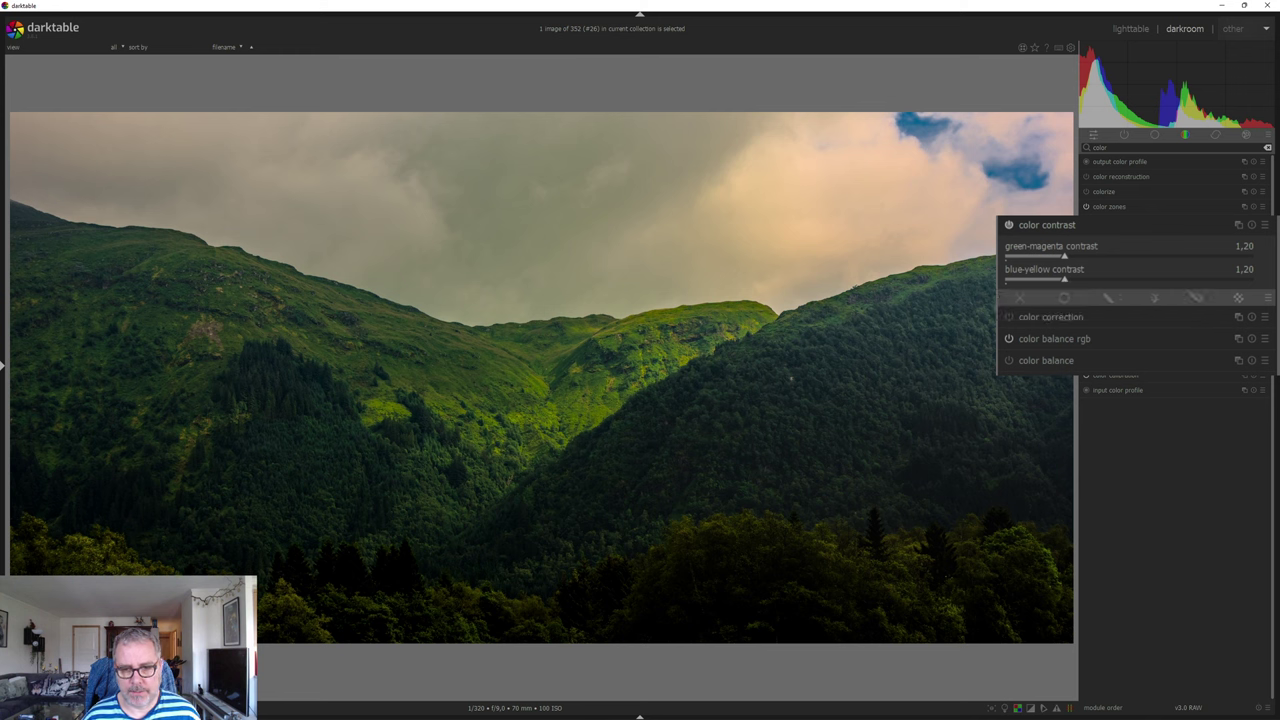
Compare color contrast at weaker strengths, faded out, and restored to full strength.
left_click(1110, 300)
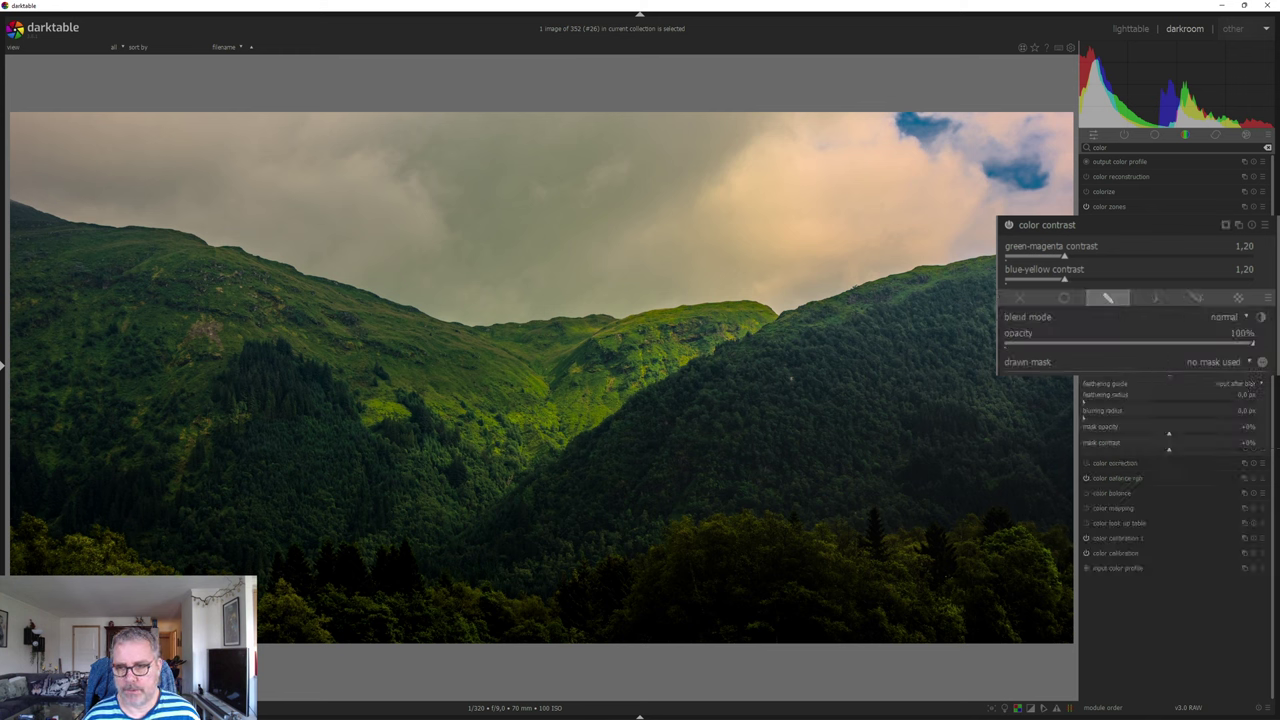
left_click(1173, 343)
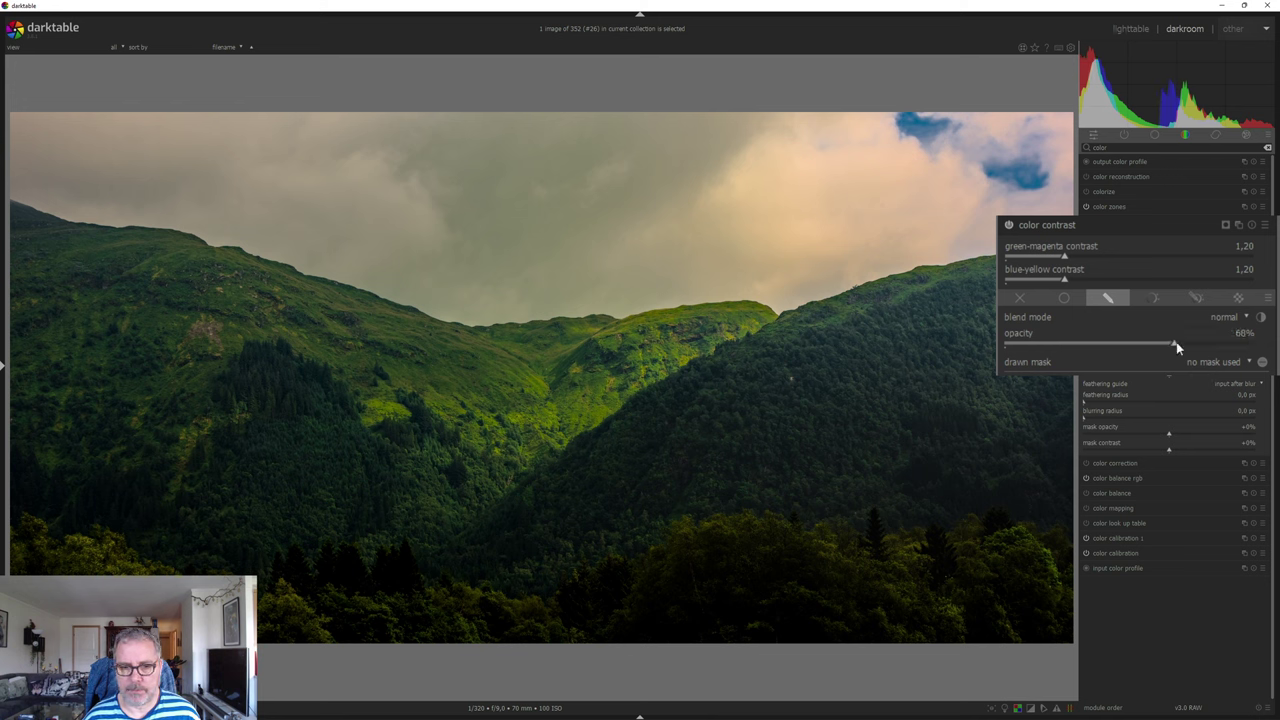
left_click(1091, 344)
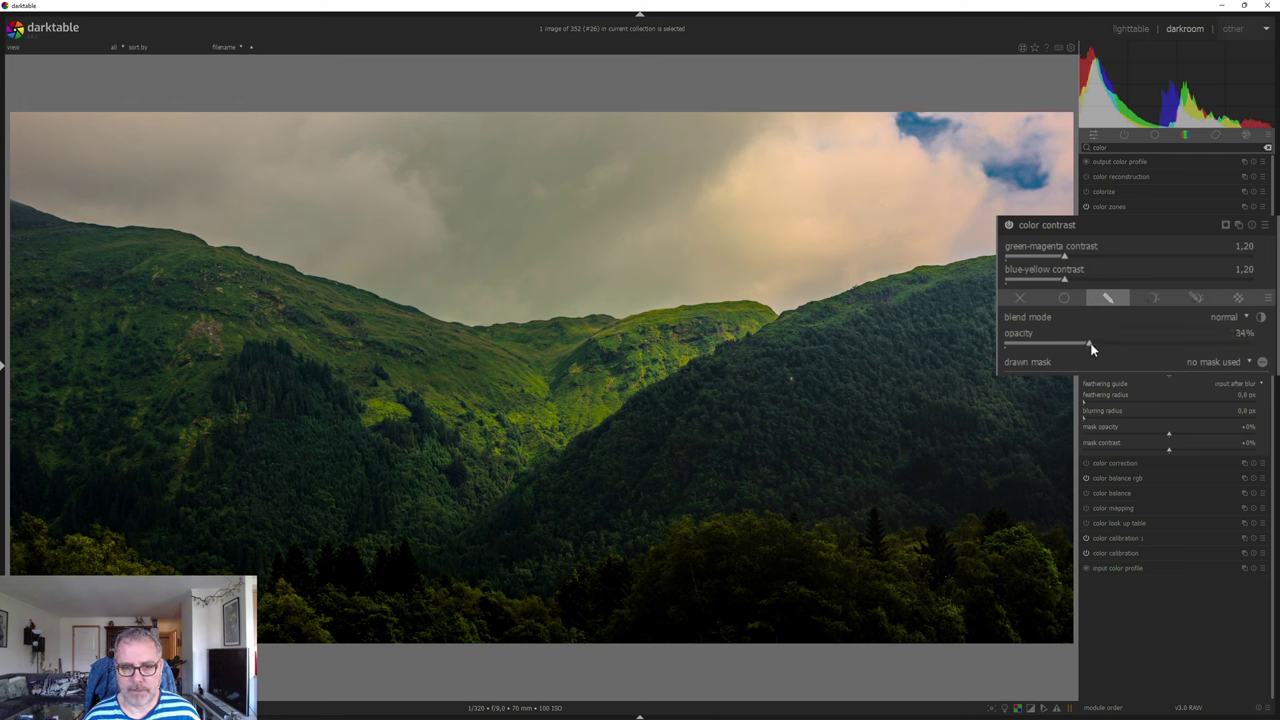
left_click_drag(1090, 342, 1005, 342)
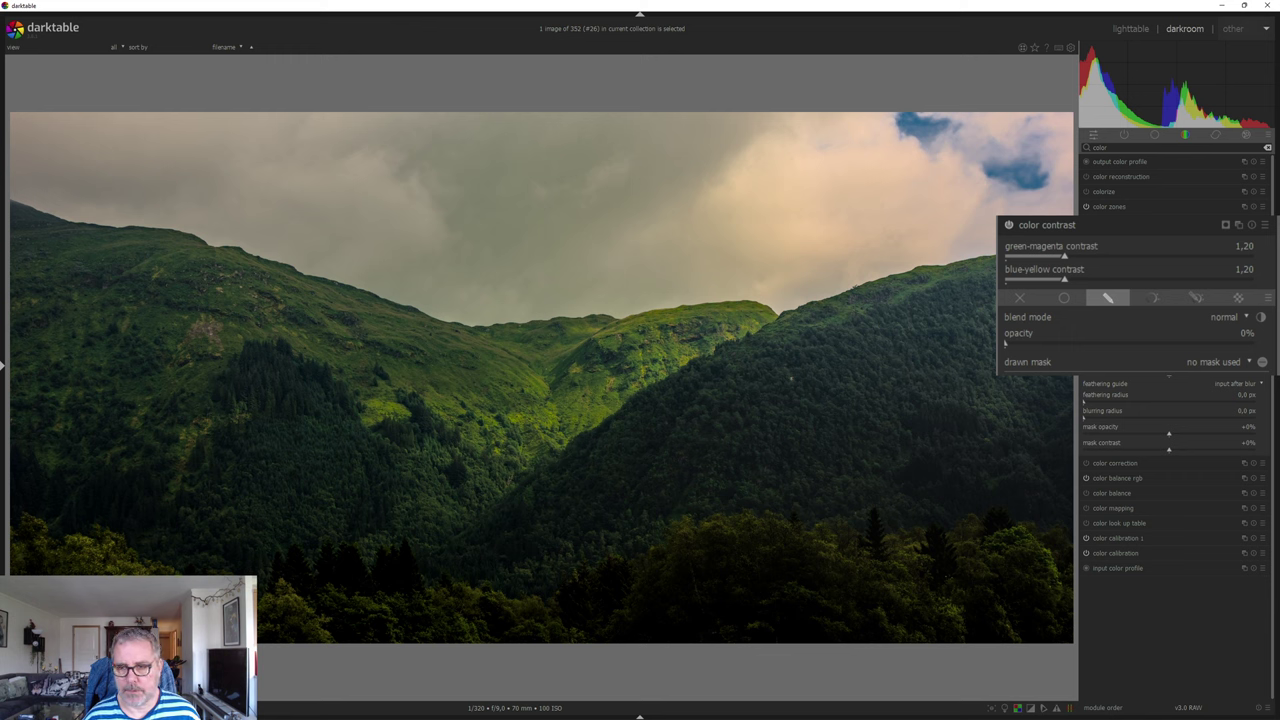
double_click(1030, 344)
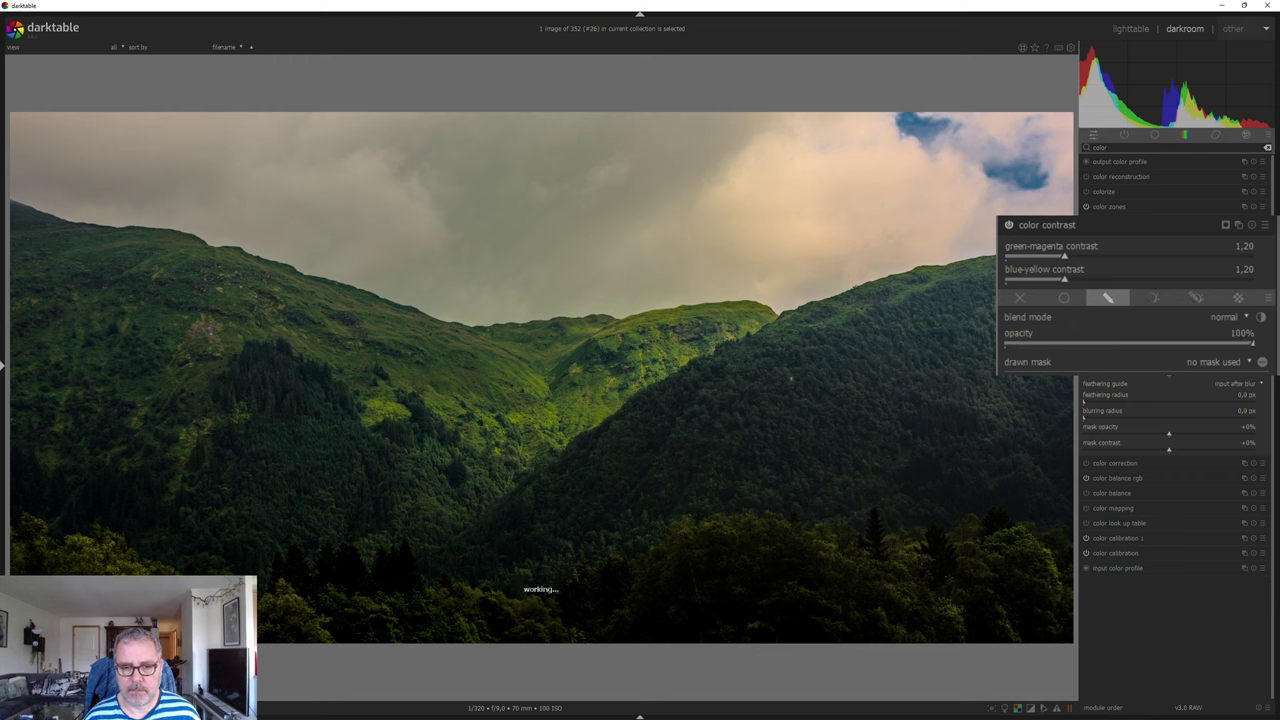
Set color contrast blend opacity to 56% and compare it toggled off and on.
left_click(1107, 347)
left_click(1151, 342)
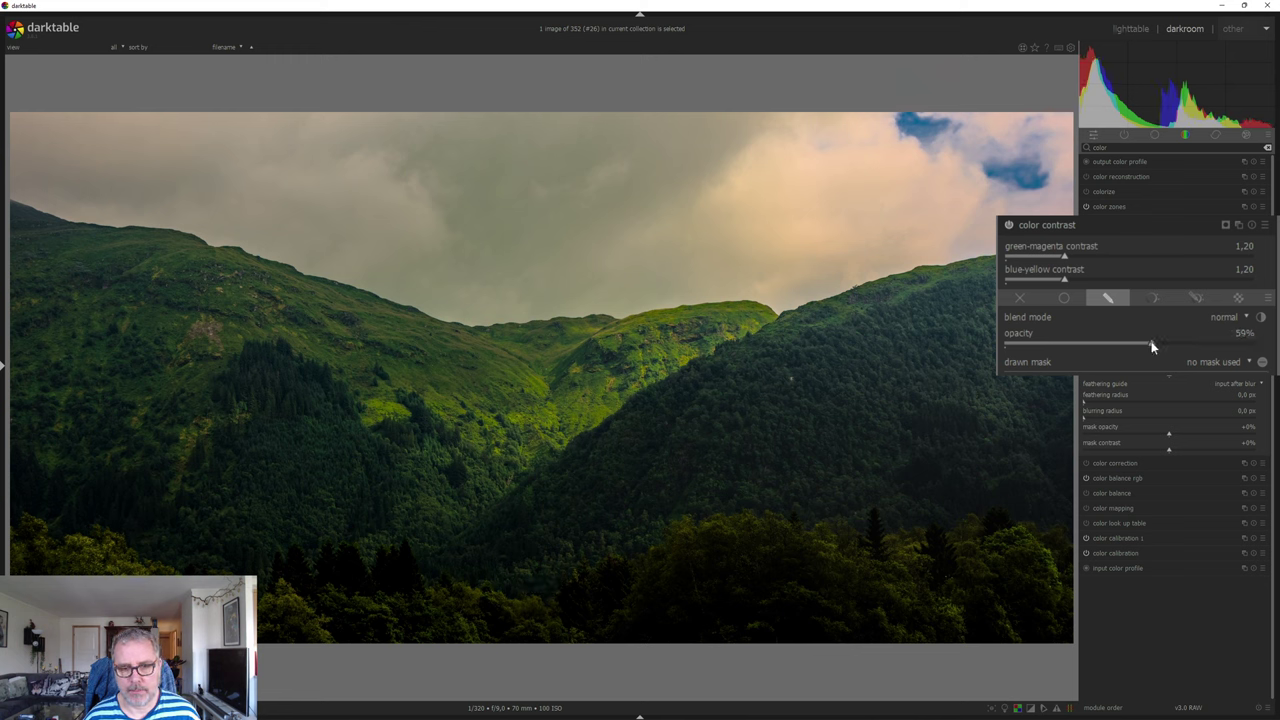
left_click_drag(1152, 346, 1145, 343)
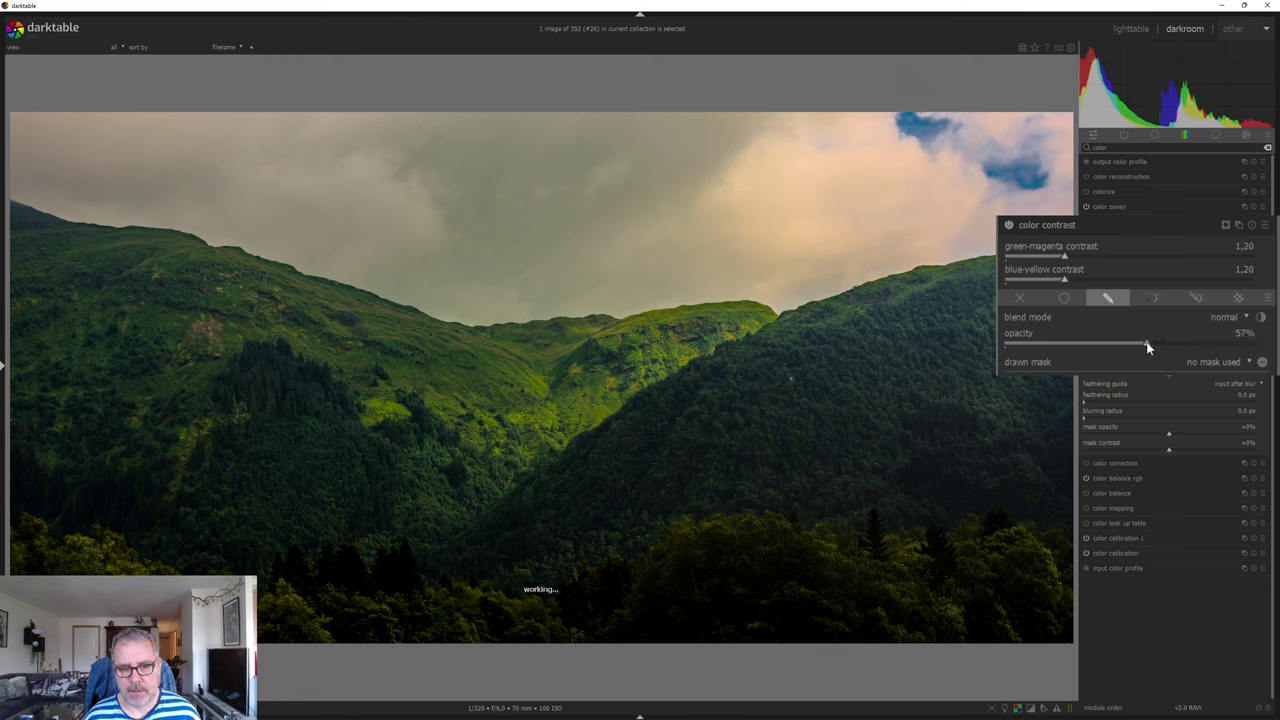
left_click(1009, 226)
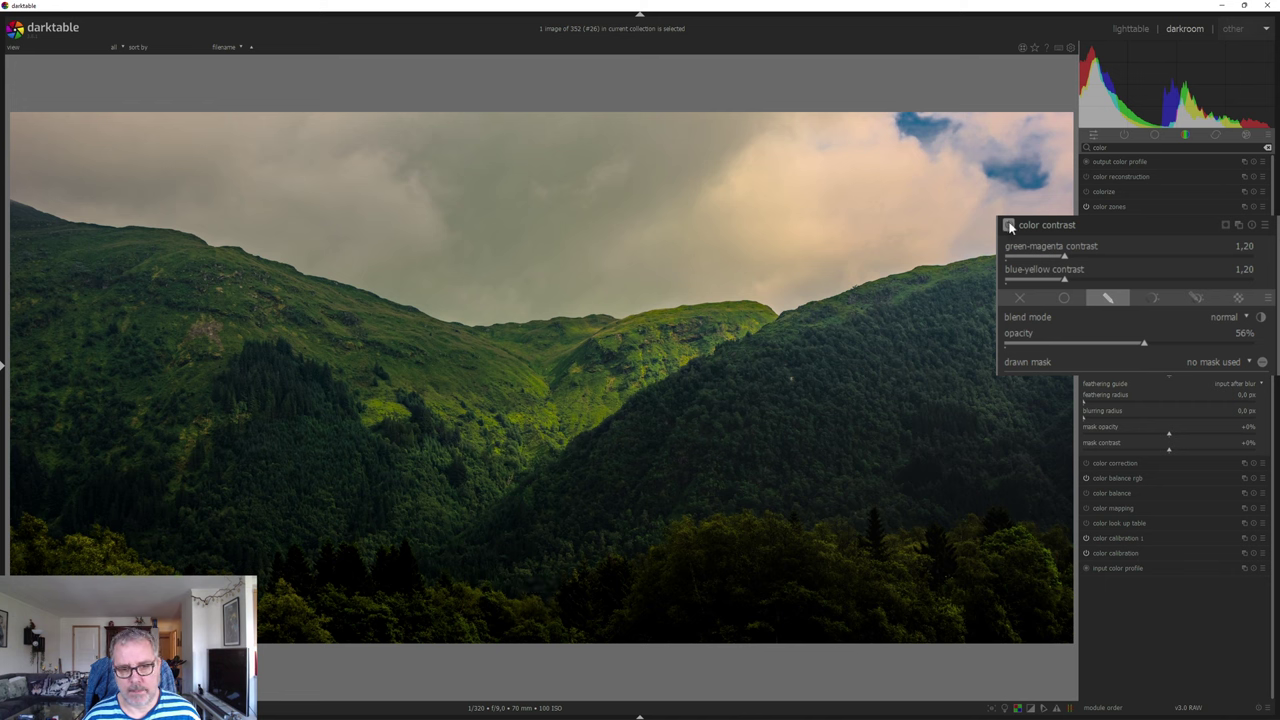
left_click(1009, 226)
left_click(1150, 224)
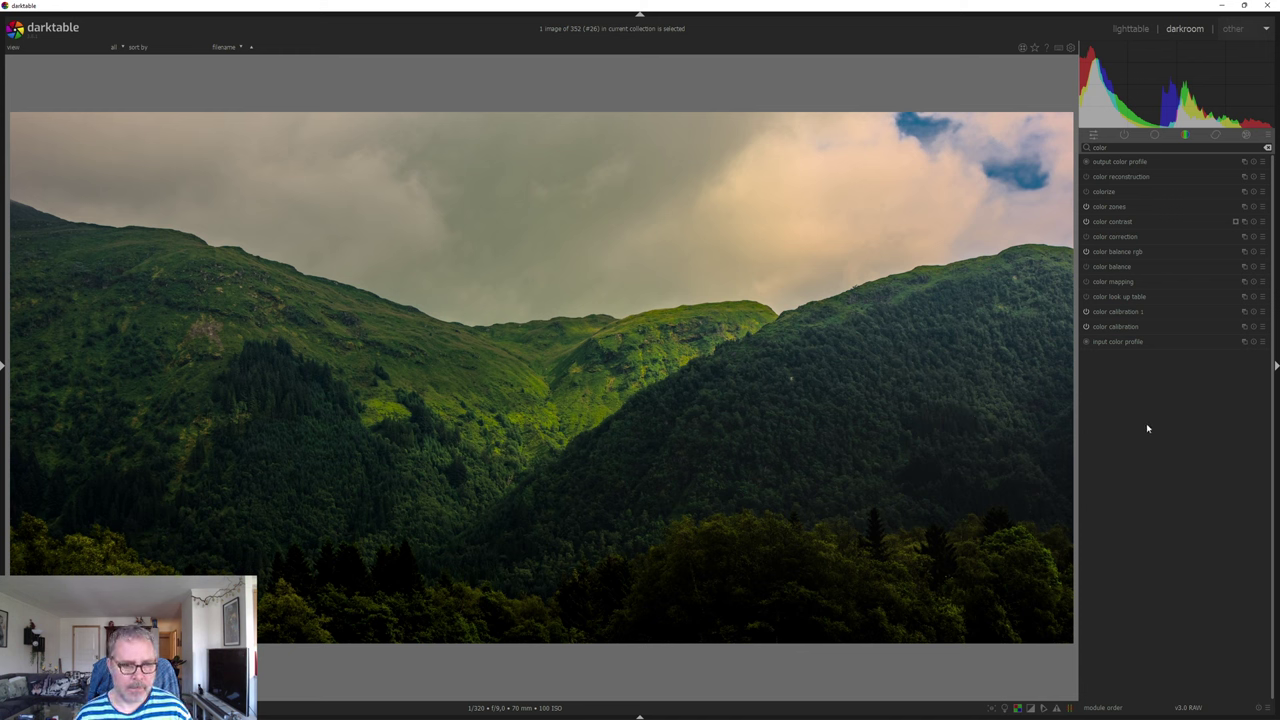
Show the history panel, preview the crop step, then return to the latest color contrast edit.
left_click(3, 365)
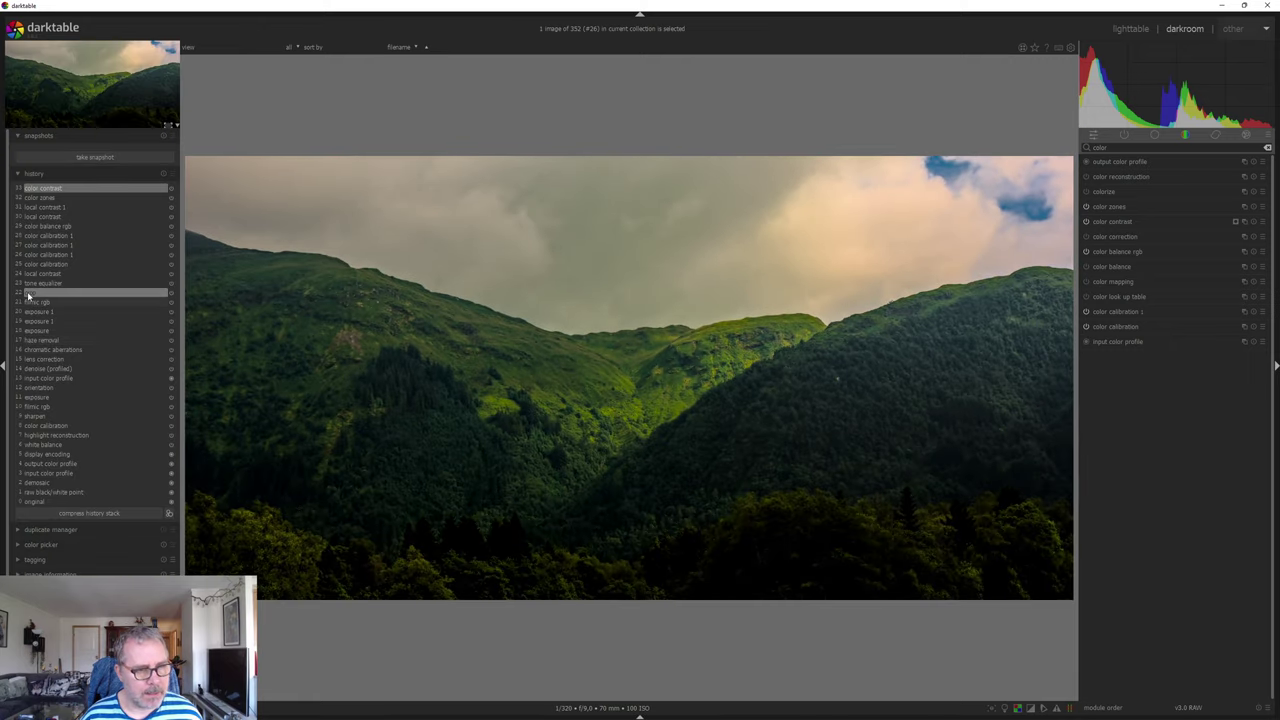
mouse_move(40, 292)
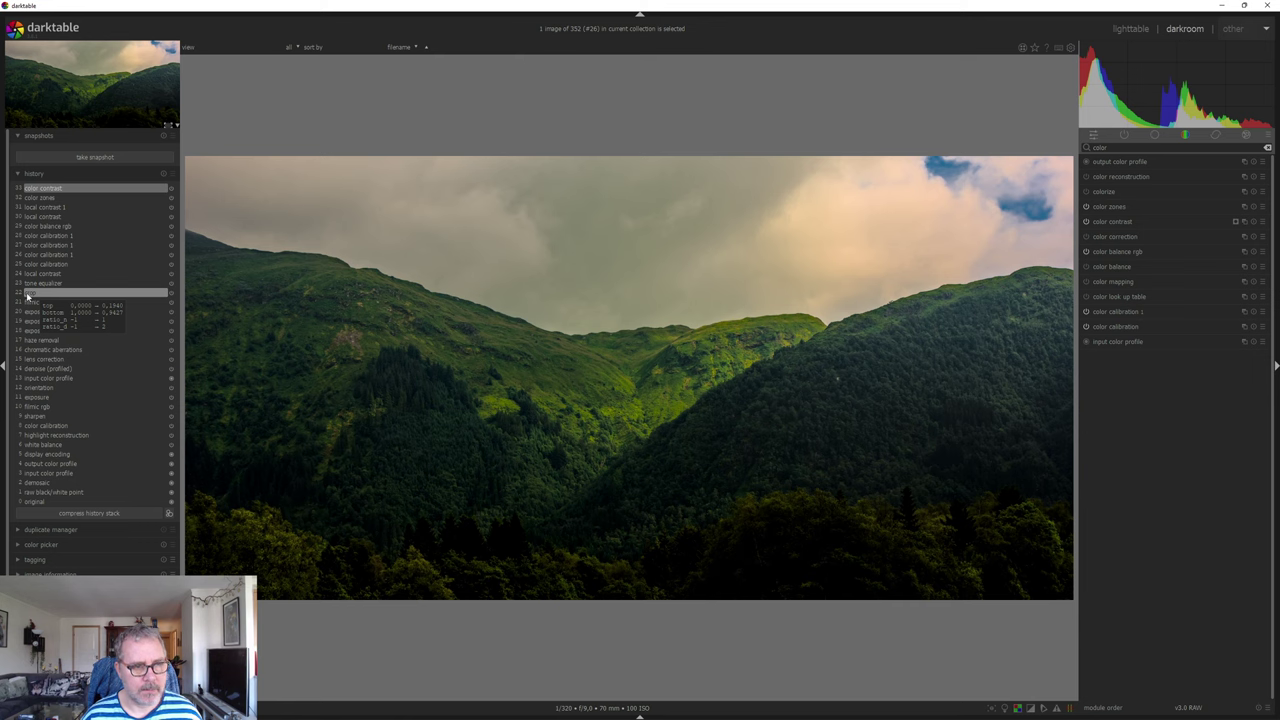
left_click(32, 293)
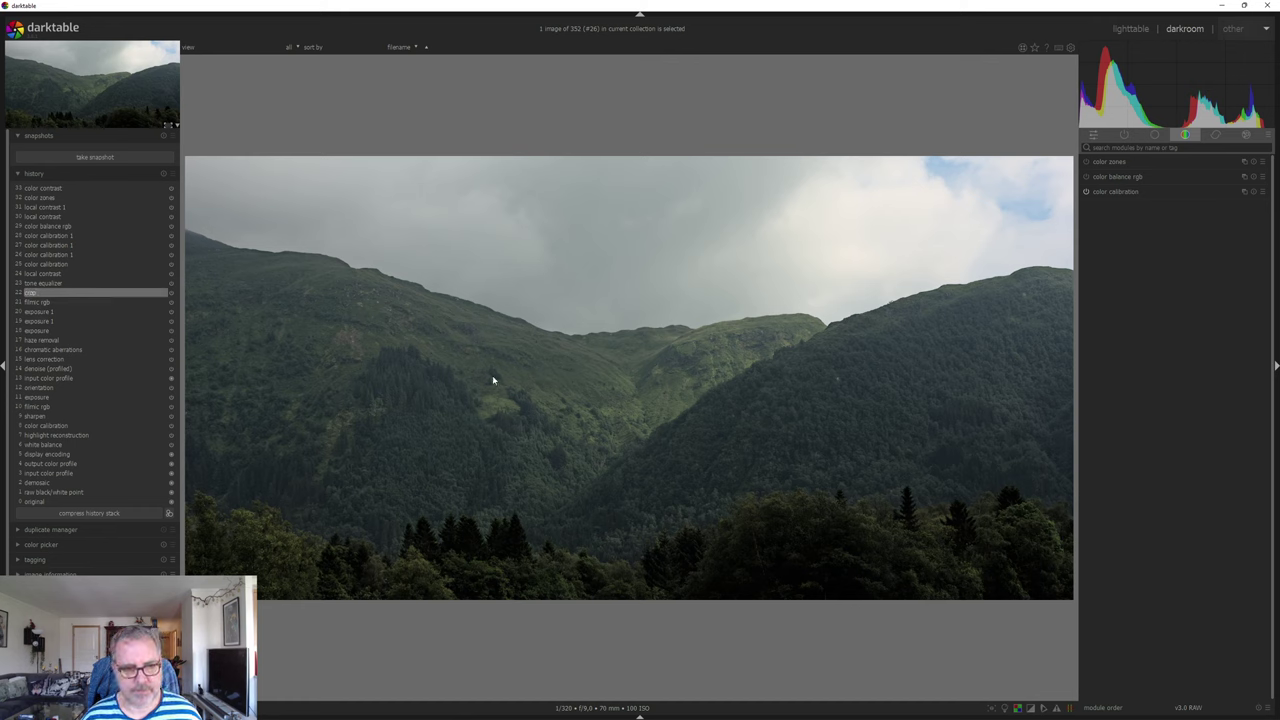
left_click(43, 188)
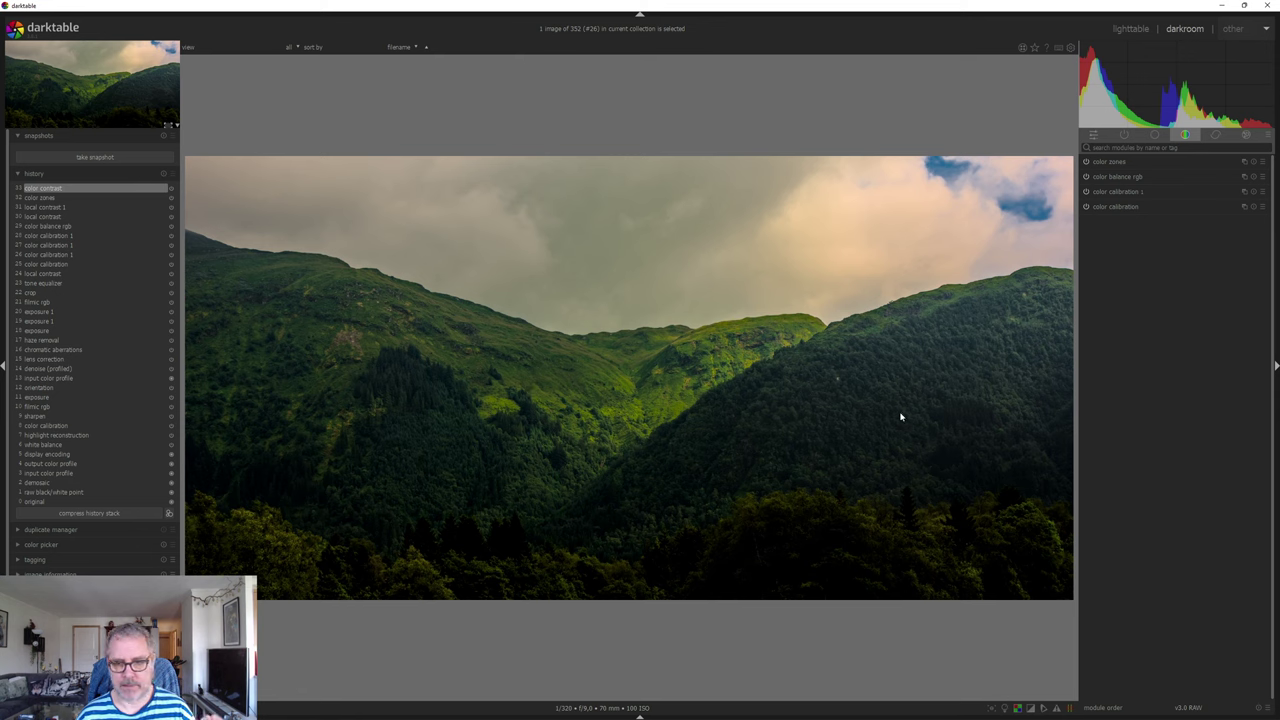
Add a vignette and shape it into a wide, vertically flattened ellipse.
left_click(1245, 134)
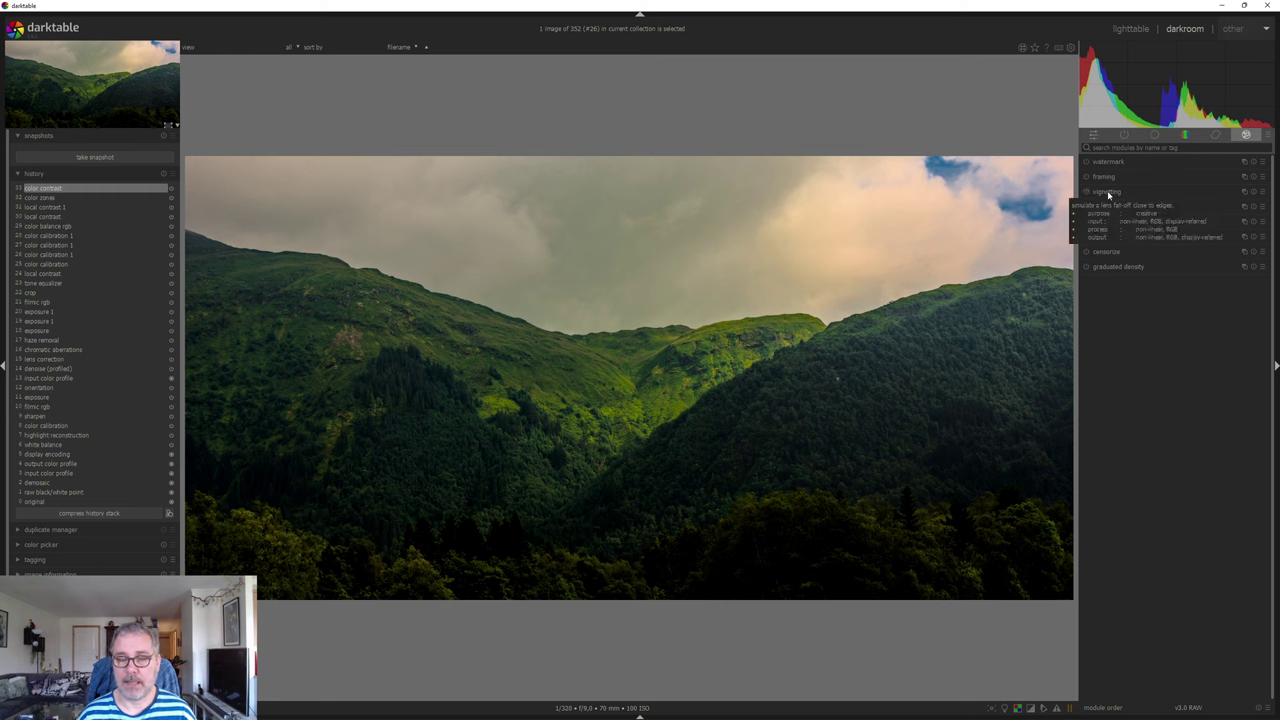
left_click(1099, 192)
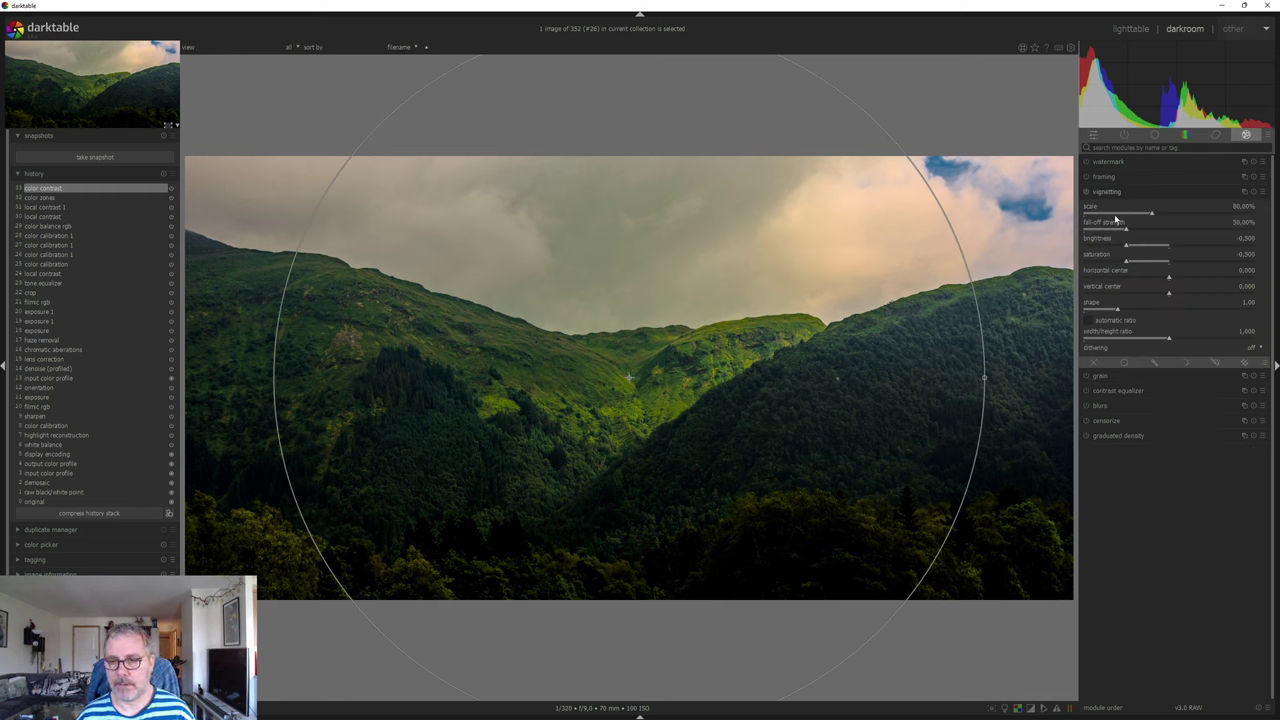
left_click(1116, 216)
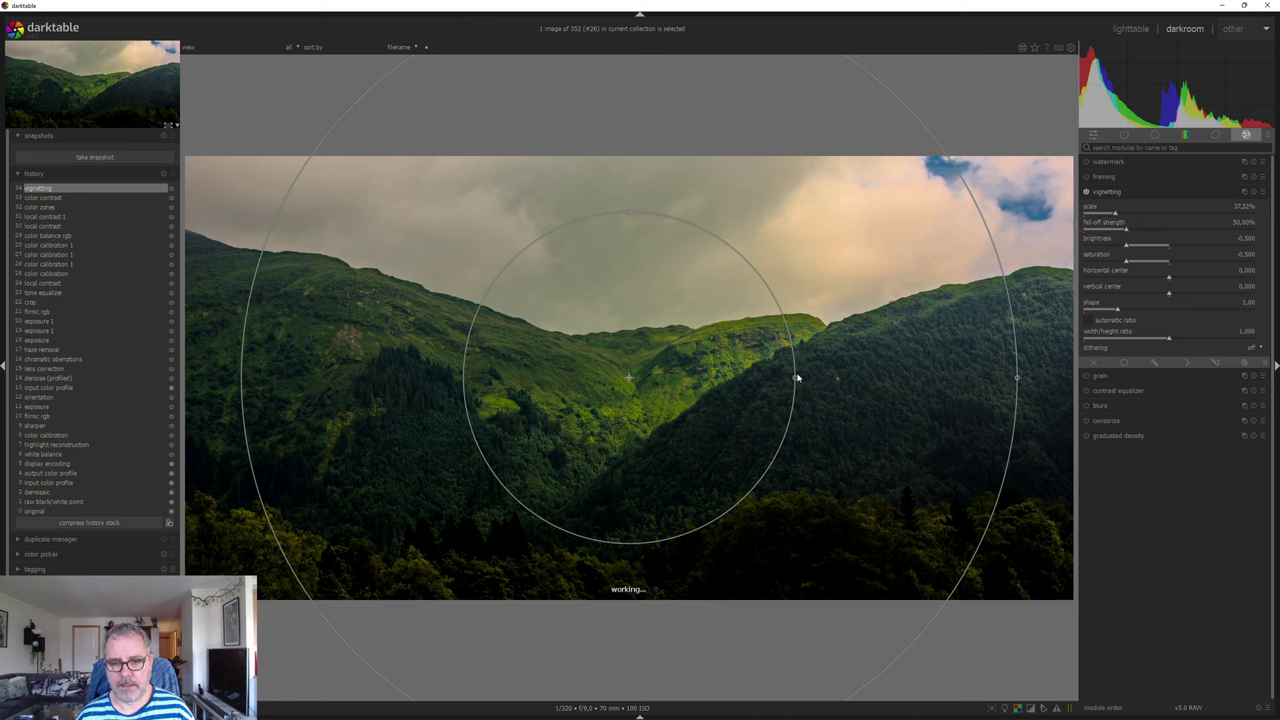
left_click_drag(794, 377, 877, 374)
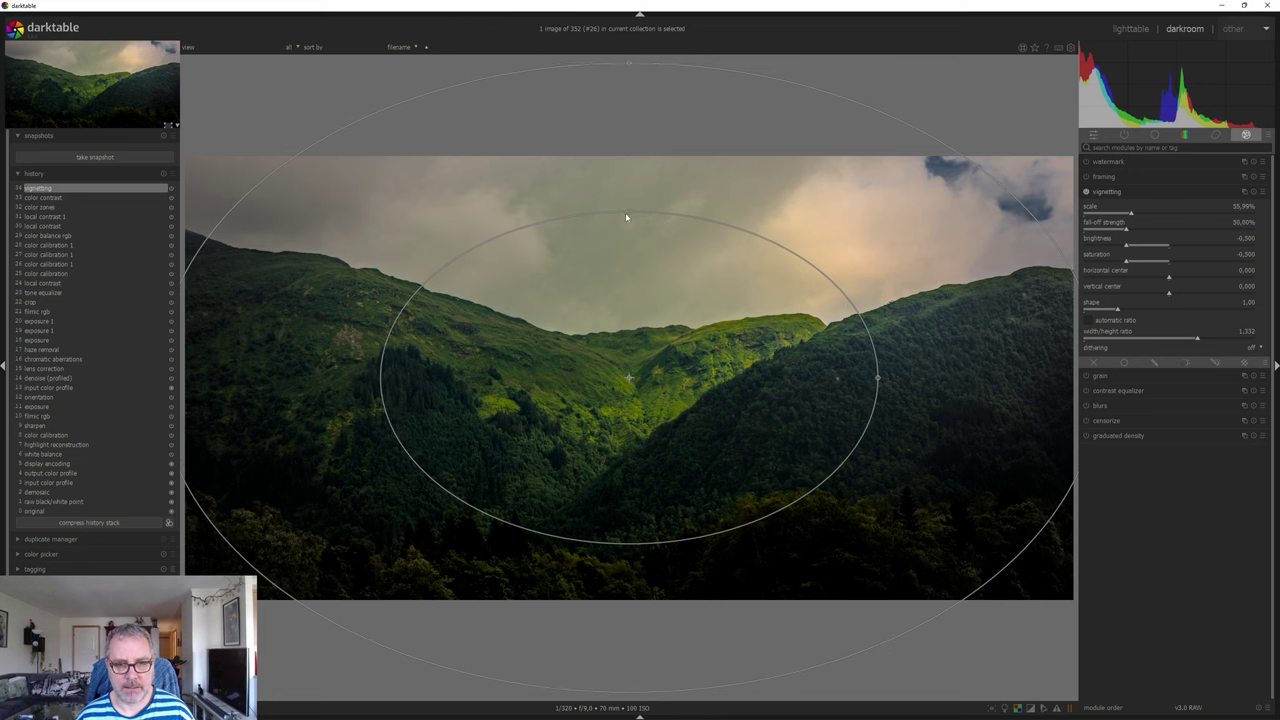
left_click_drag(627, 215, 627, 236)
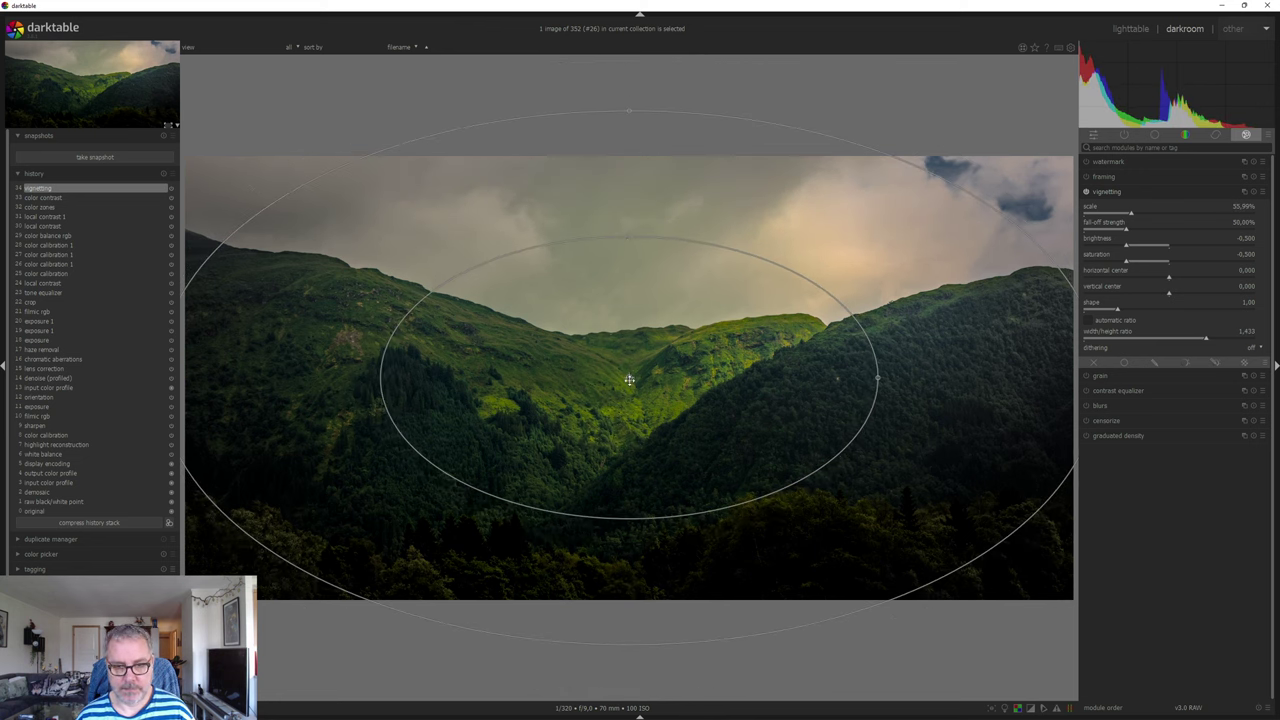
Lower the vignette centre onto the valley and set edge saturation to -0.188.
left_click_drag(629, 380, 624, 398)
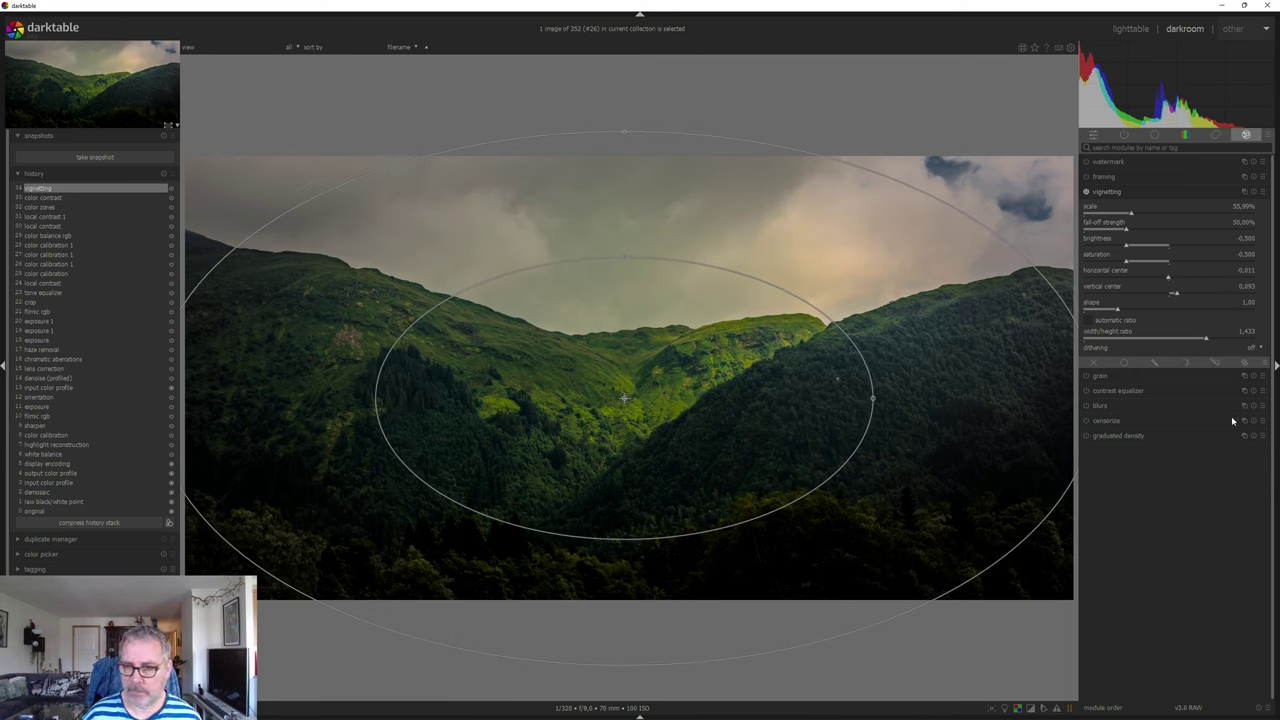
left_click(1167, 261)
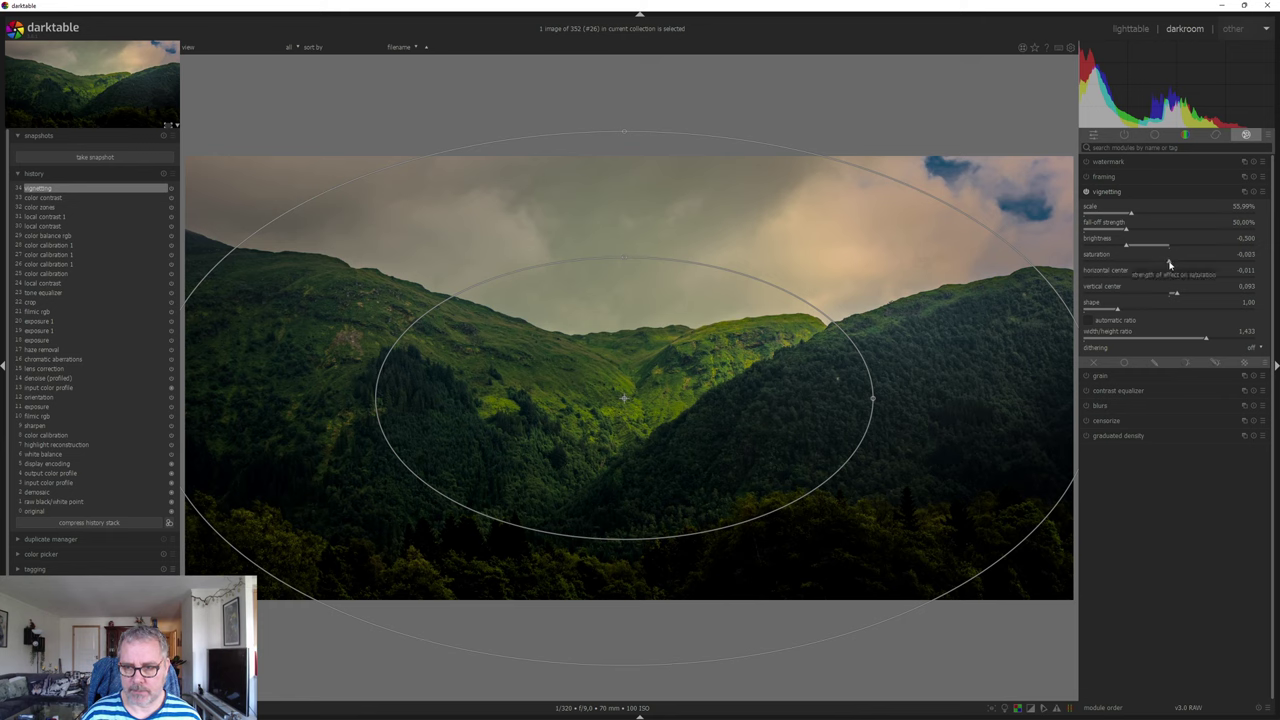
left_click_drag(1167, 261, 1160, 260)
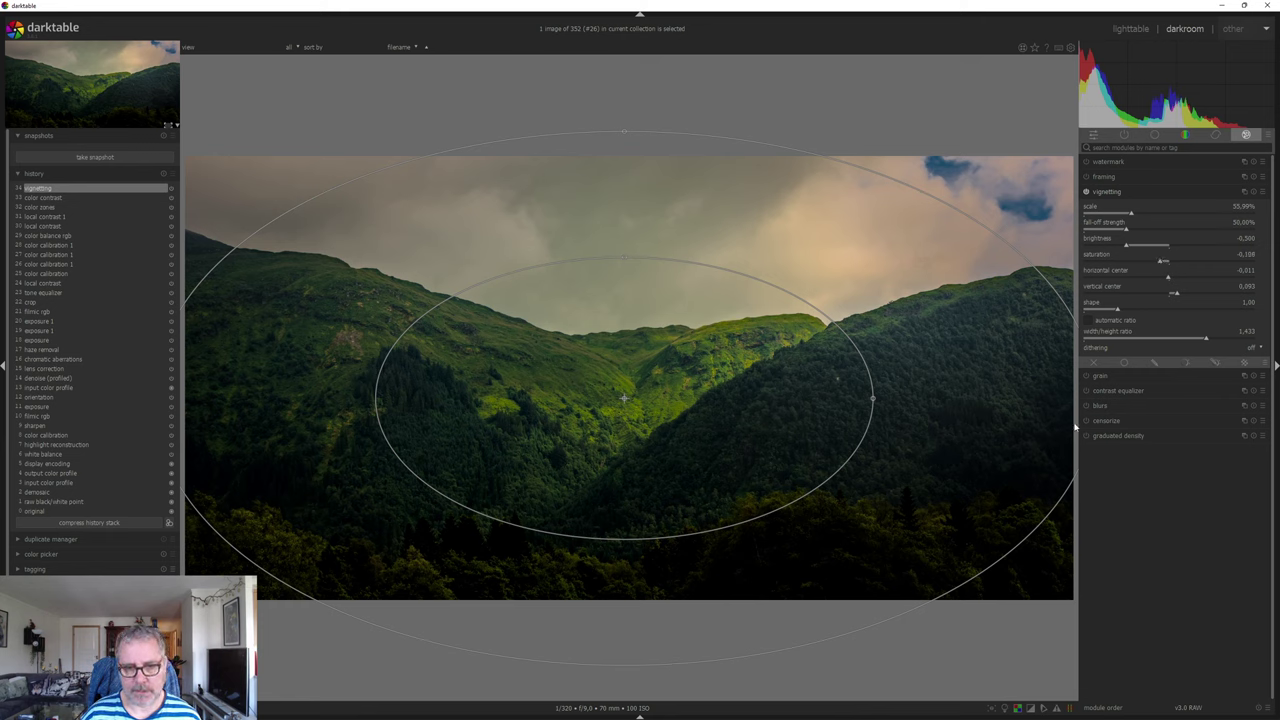
left_click(1105, 192)
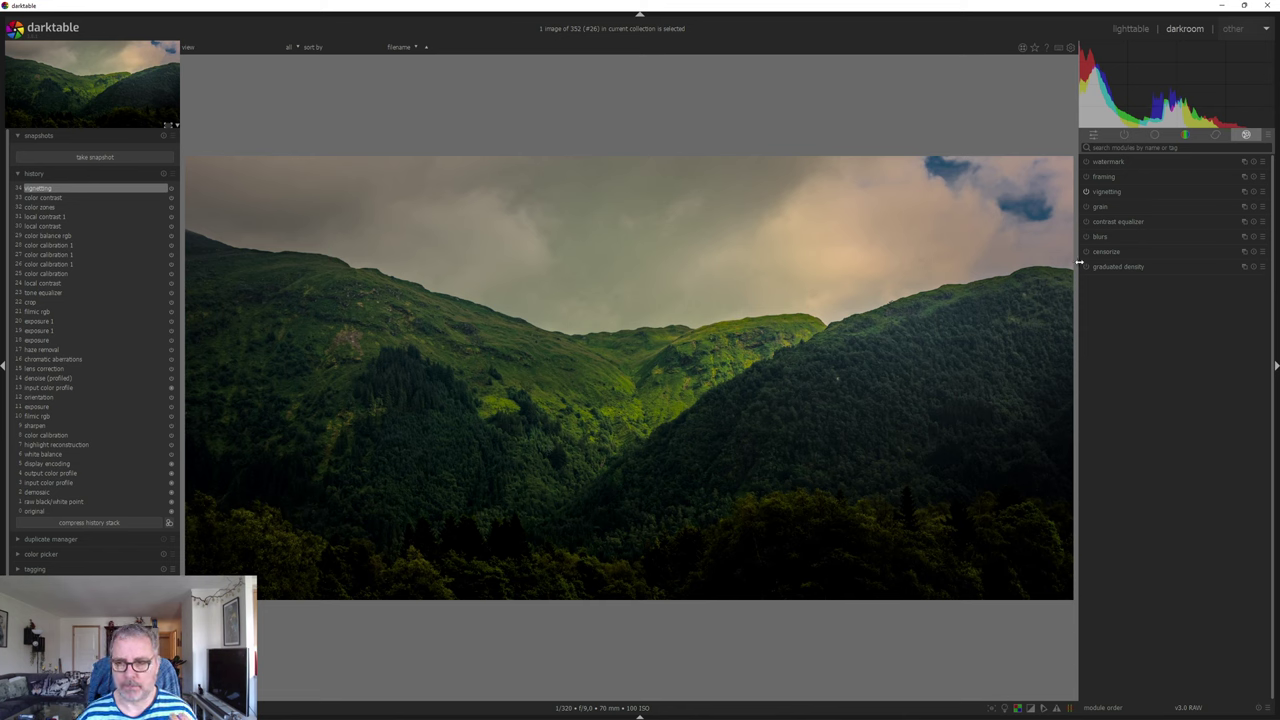
Lighten the vignette brightness to -0.347, comparing it off and on before and after.
left_click(1086, 193)
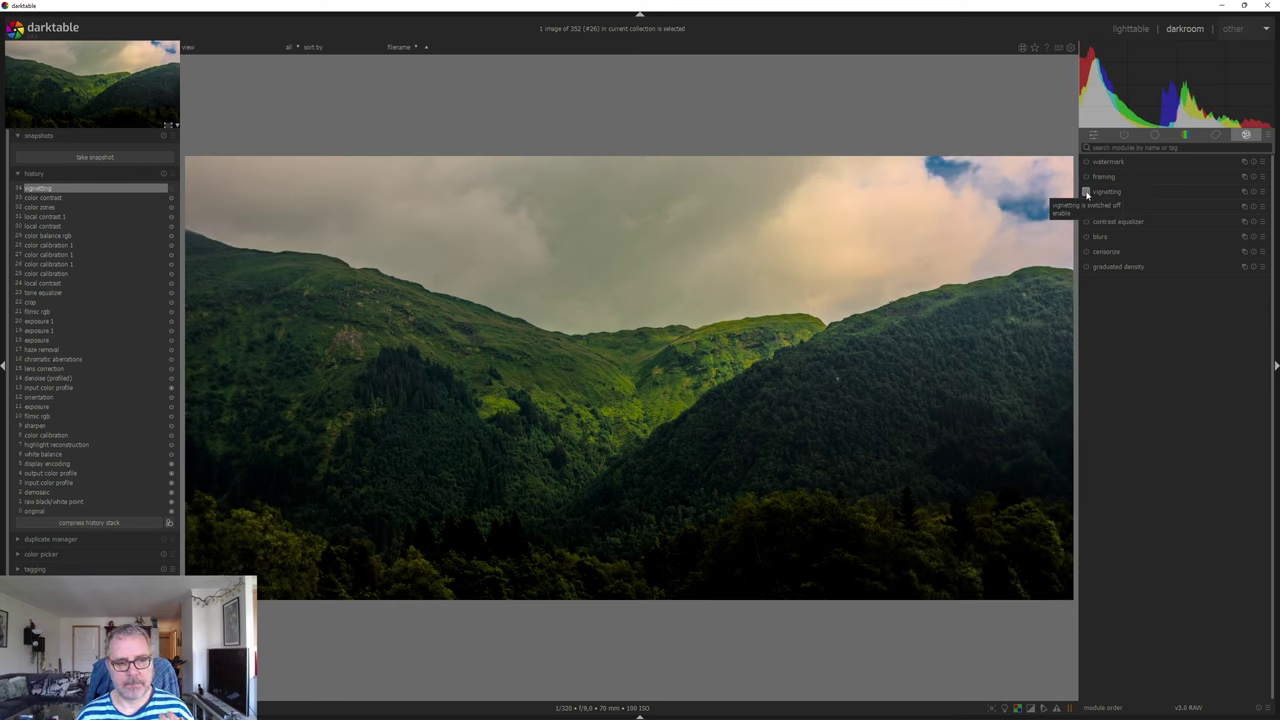
left_click(1086, 193)
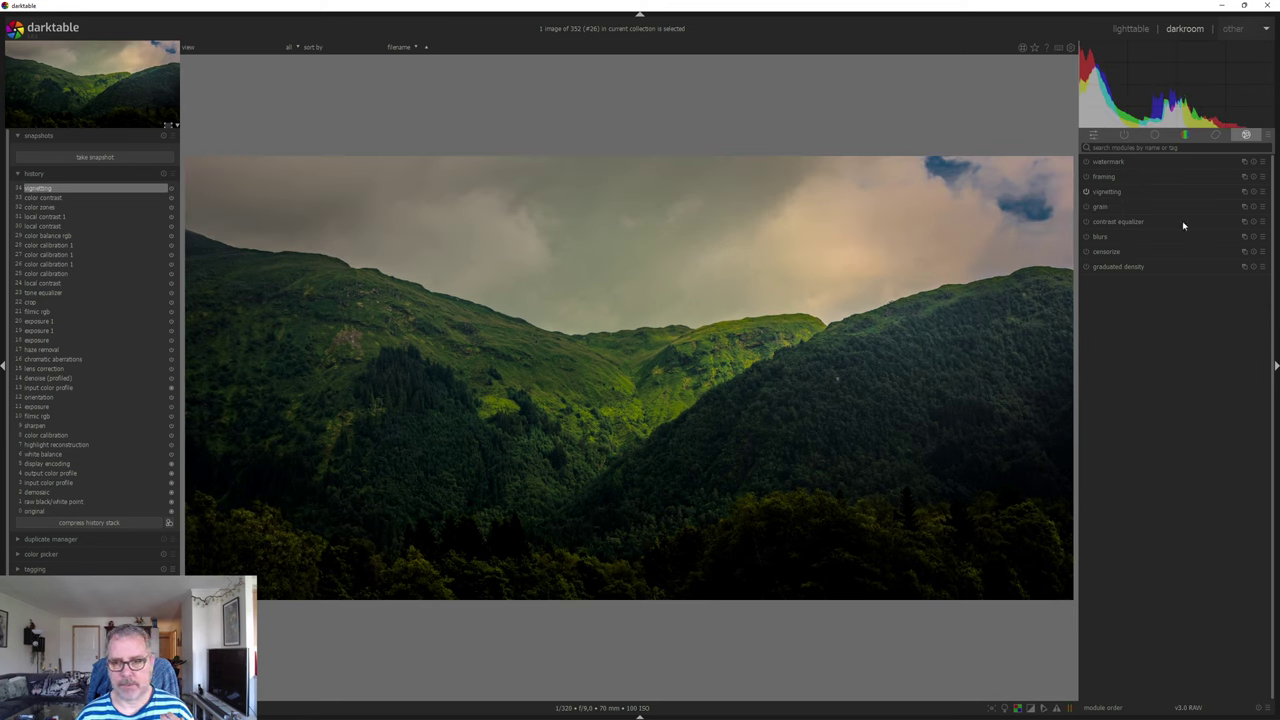
left_click(1150, 193)
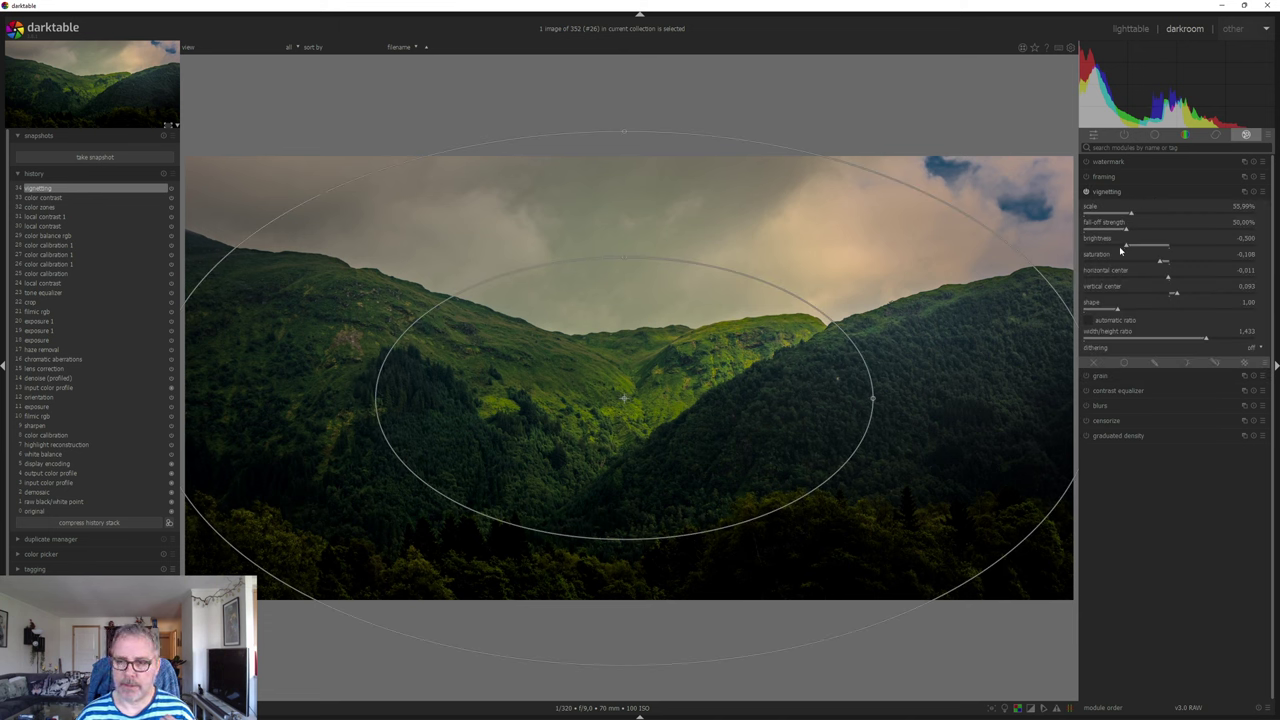
left_click(1137, 246)
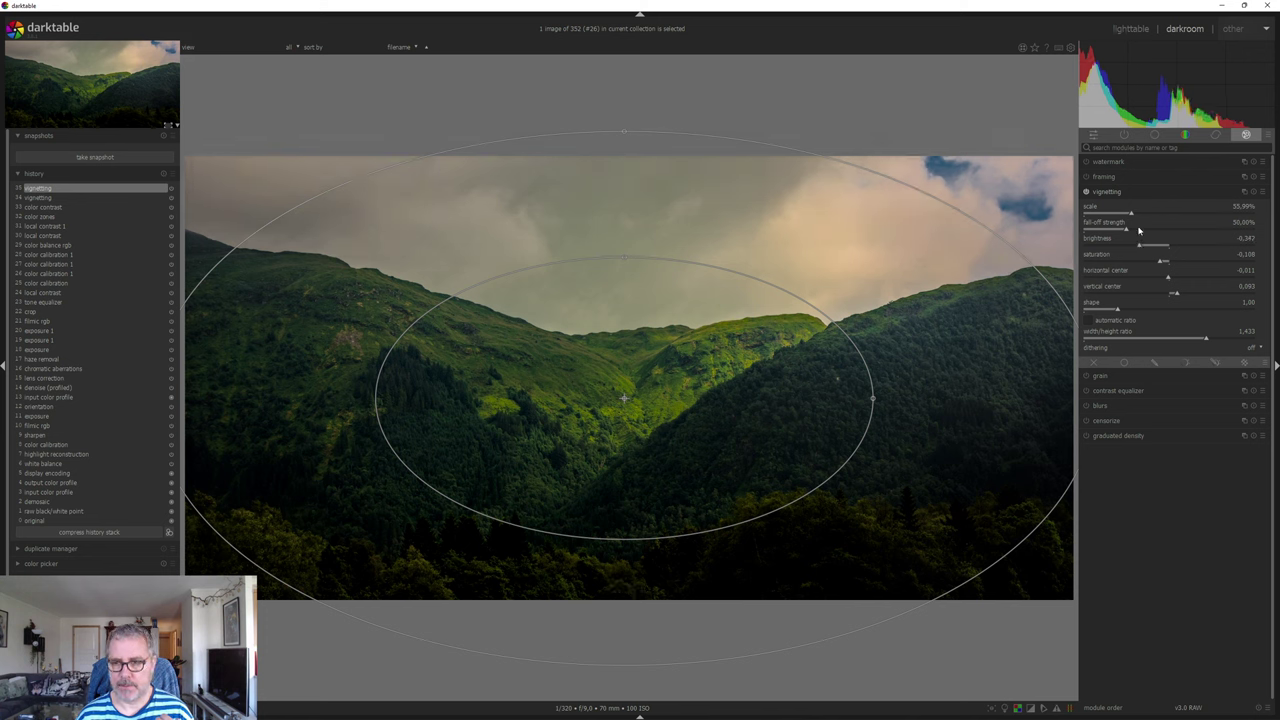
left_click(1141, 247)
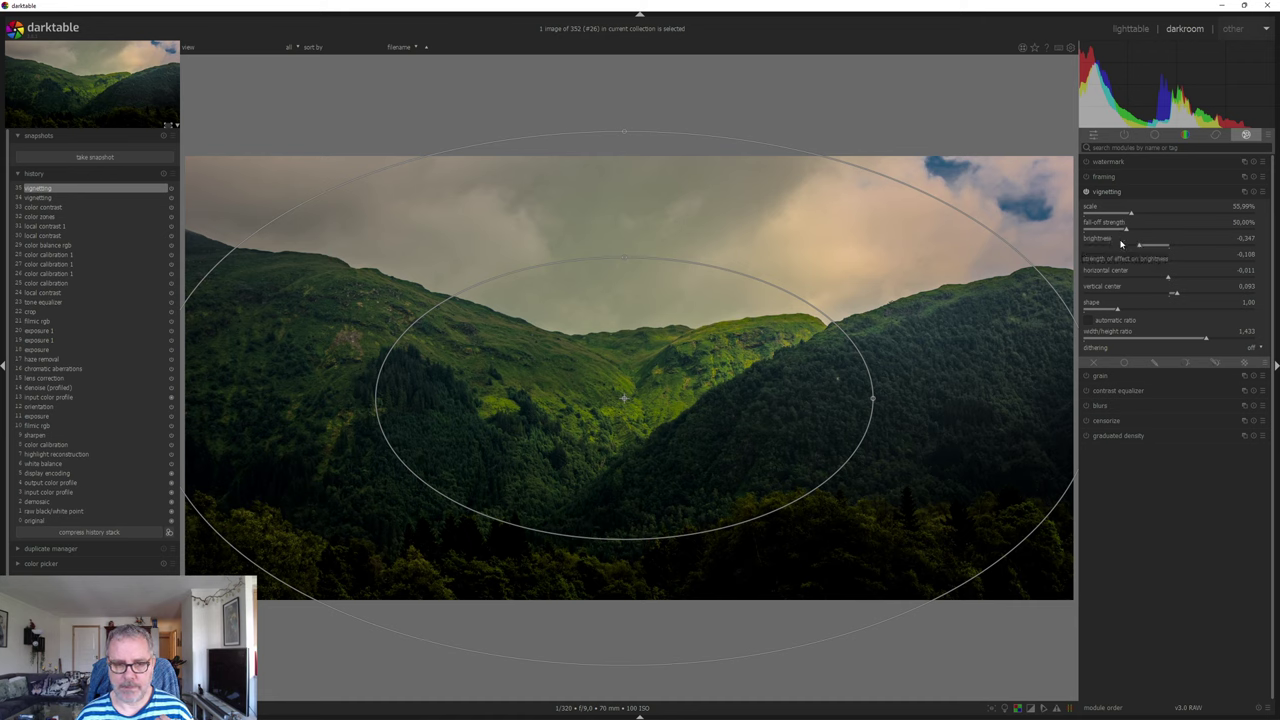
left_click(1165, 194)
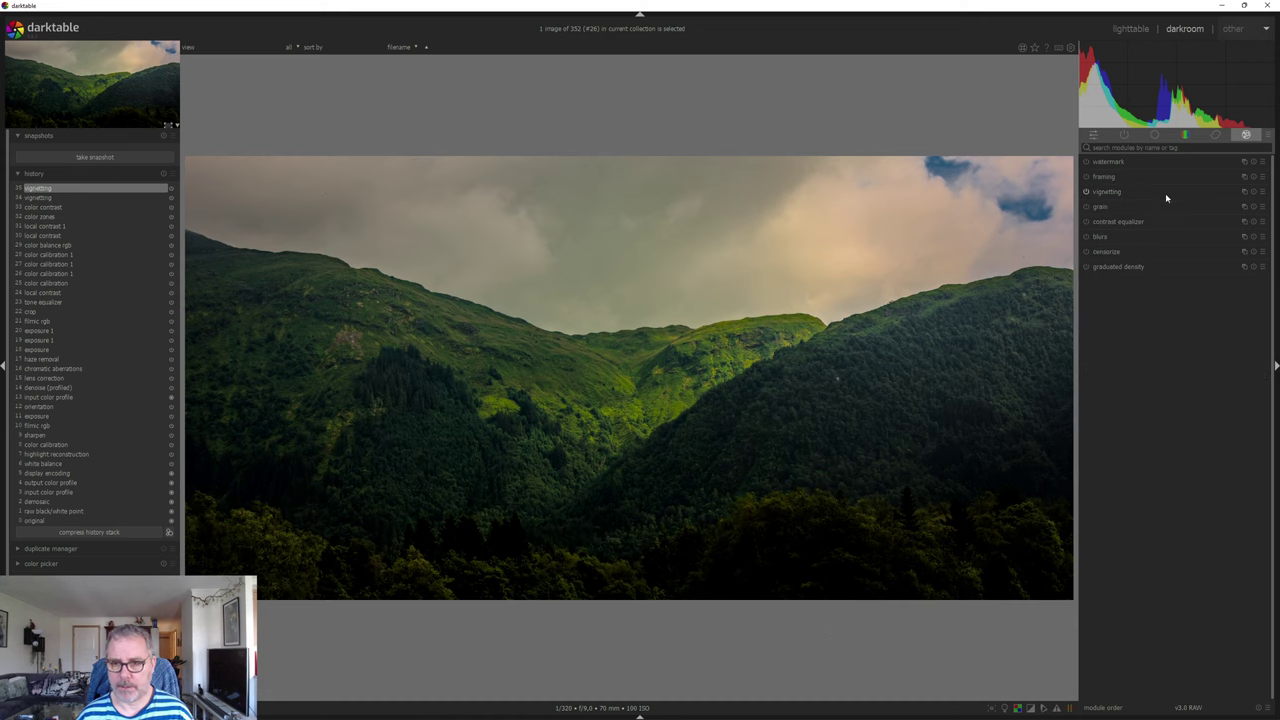
left_click(1085, 192)
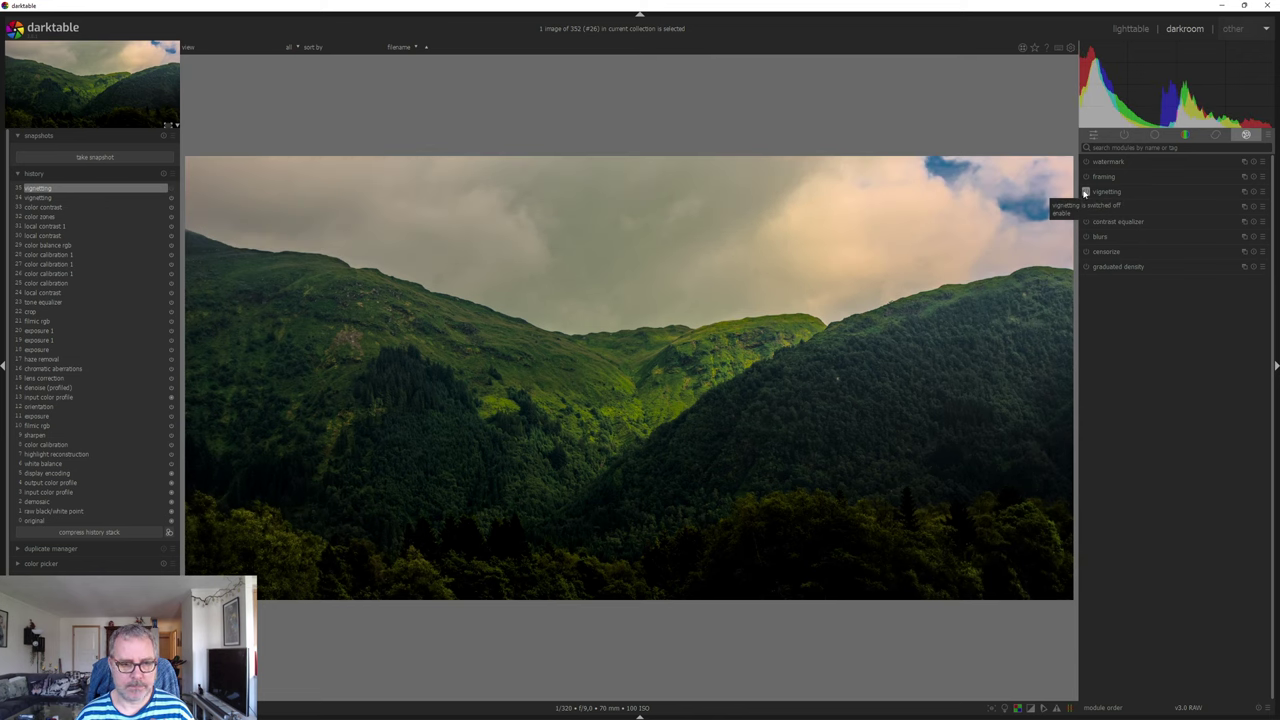
left_click(1085, 192)
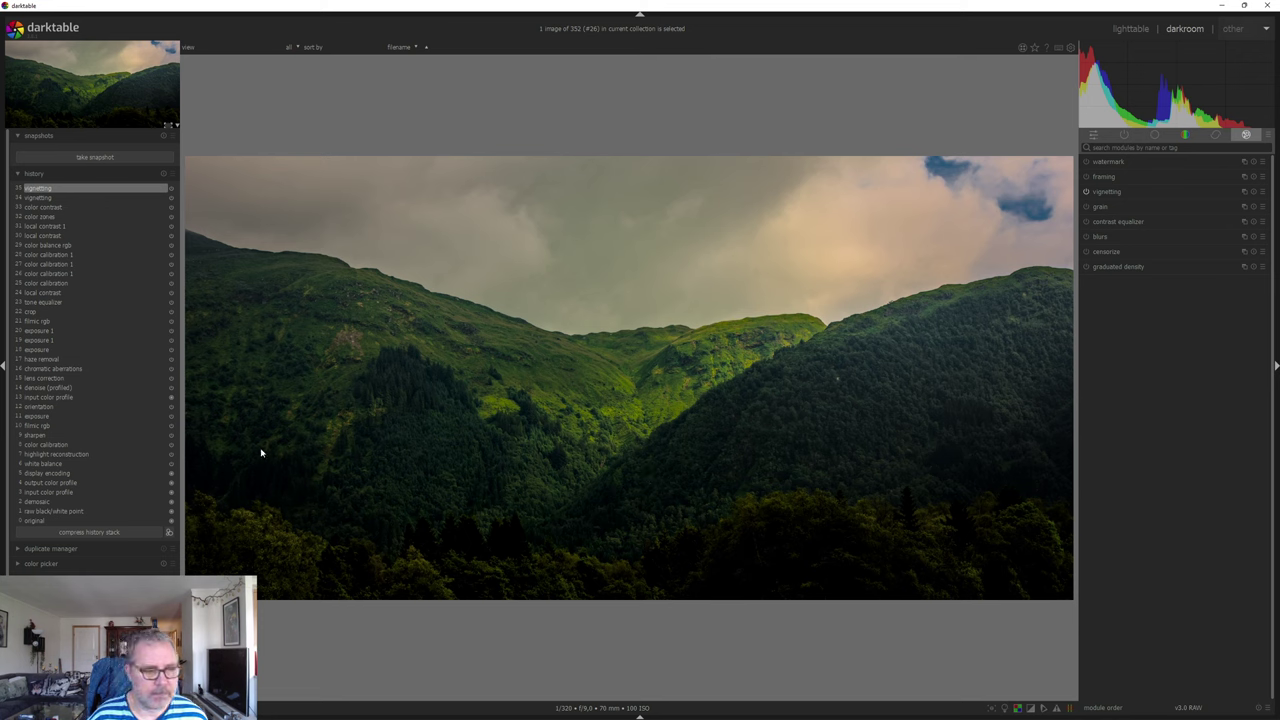
left_click(77, 399)
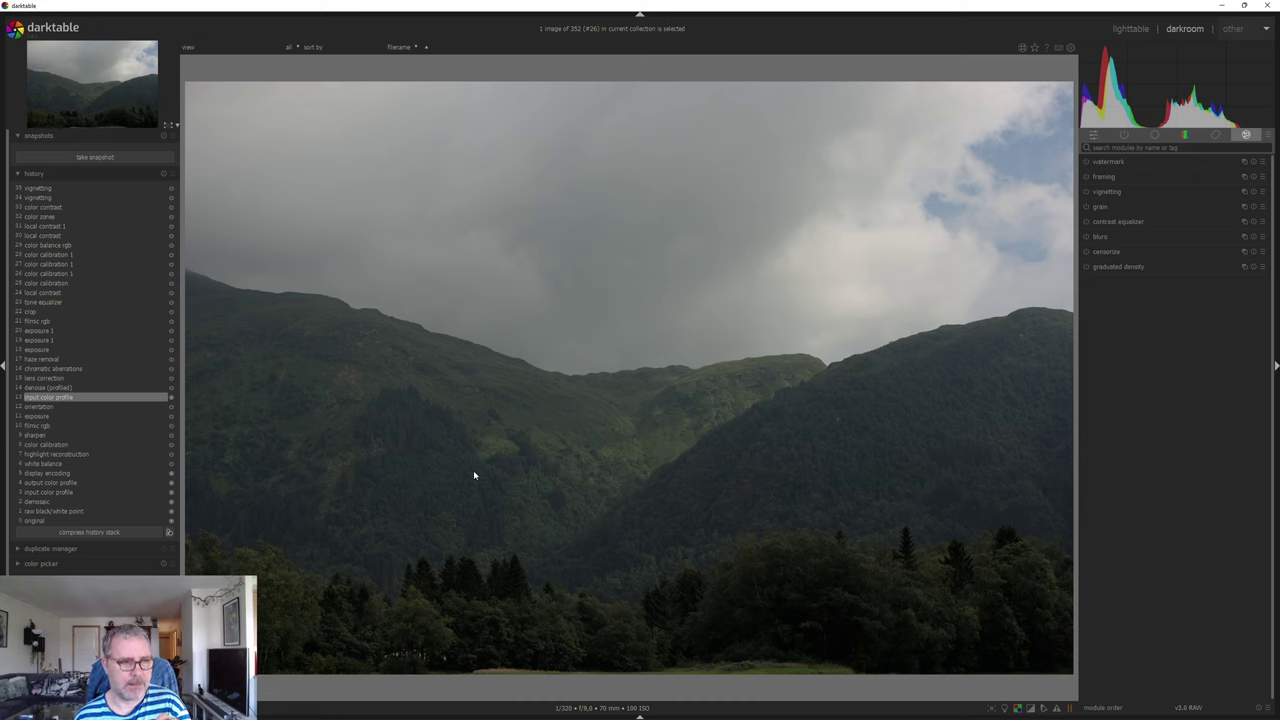
left_click(68, 190)
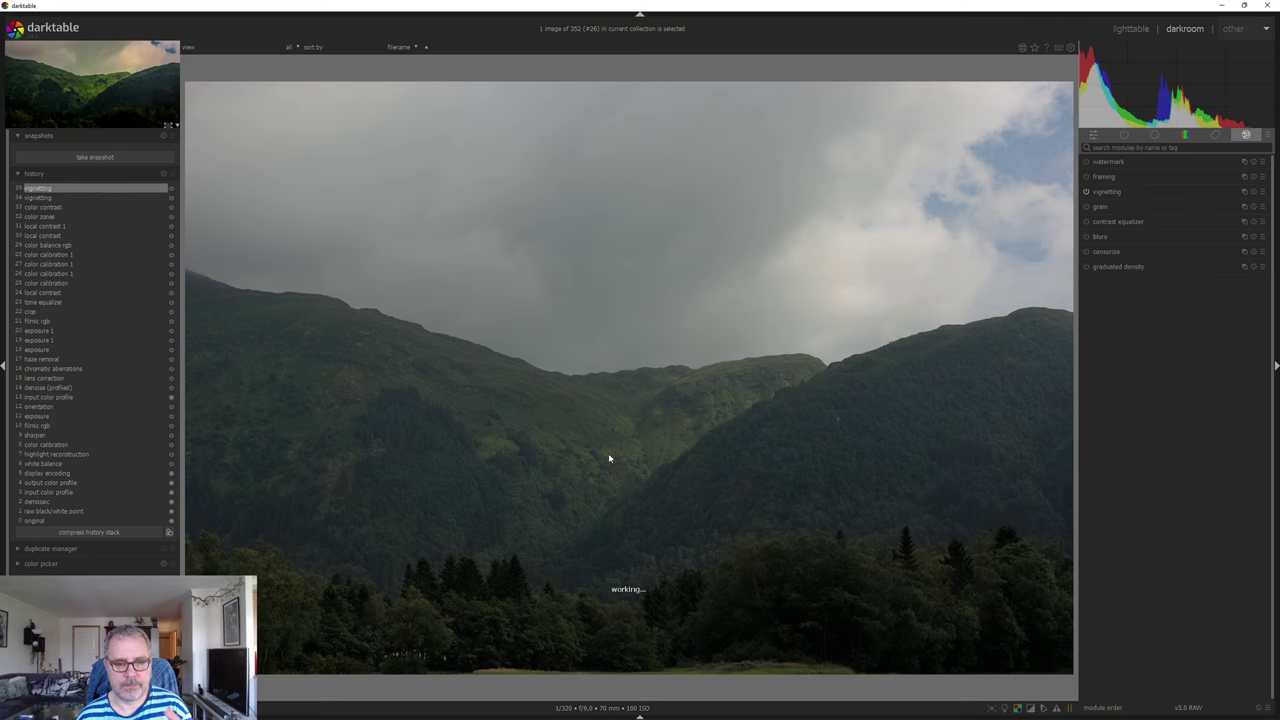